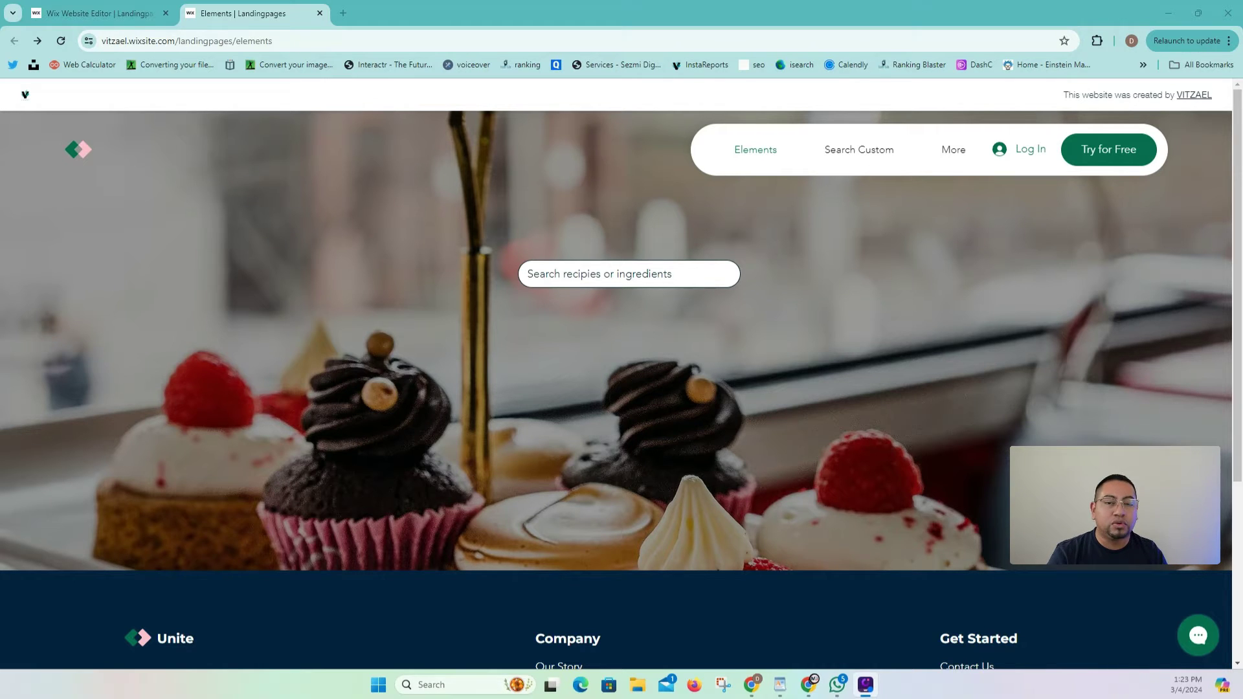
Test the live recipe search with 'cho' and 'vega', highlighting matching result titles.
left_click(544, 262)
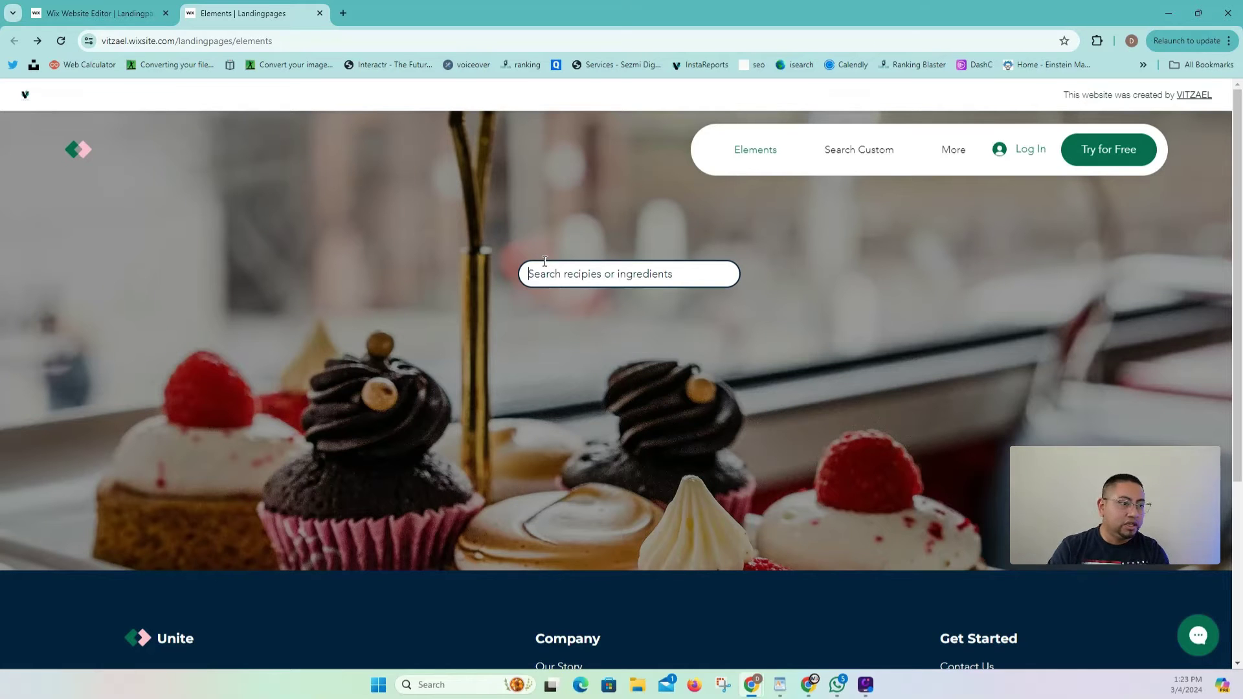
type("ch")
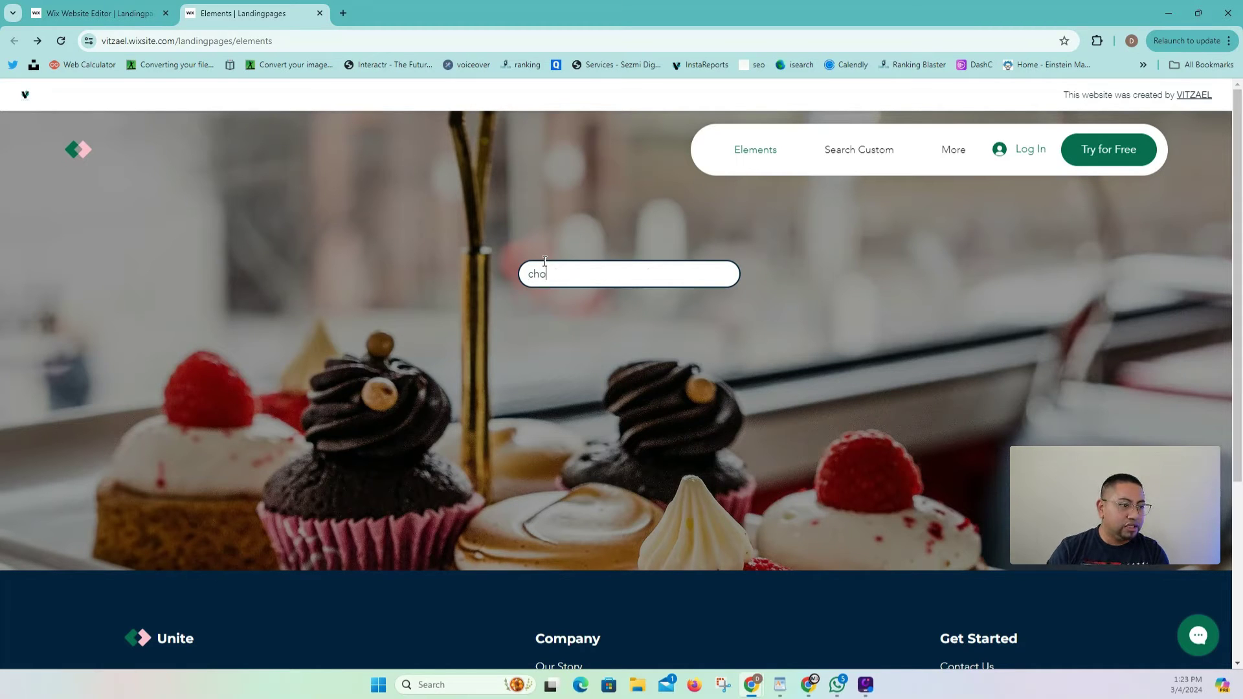
type("o")
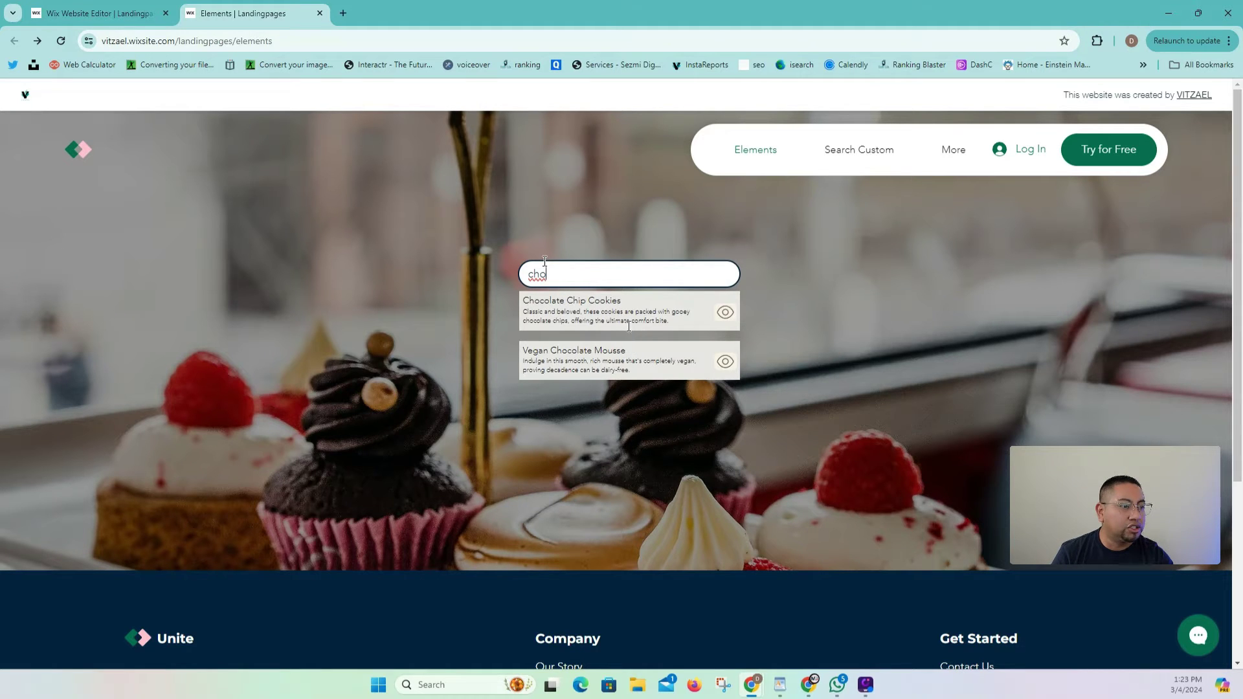
left_click_drag(595, 352, 526, 302)
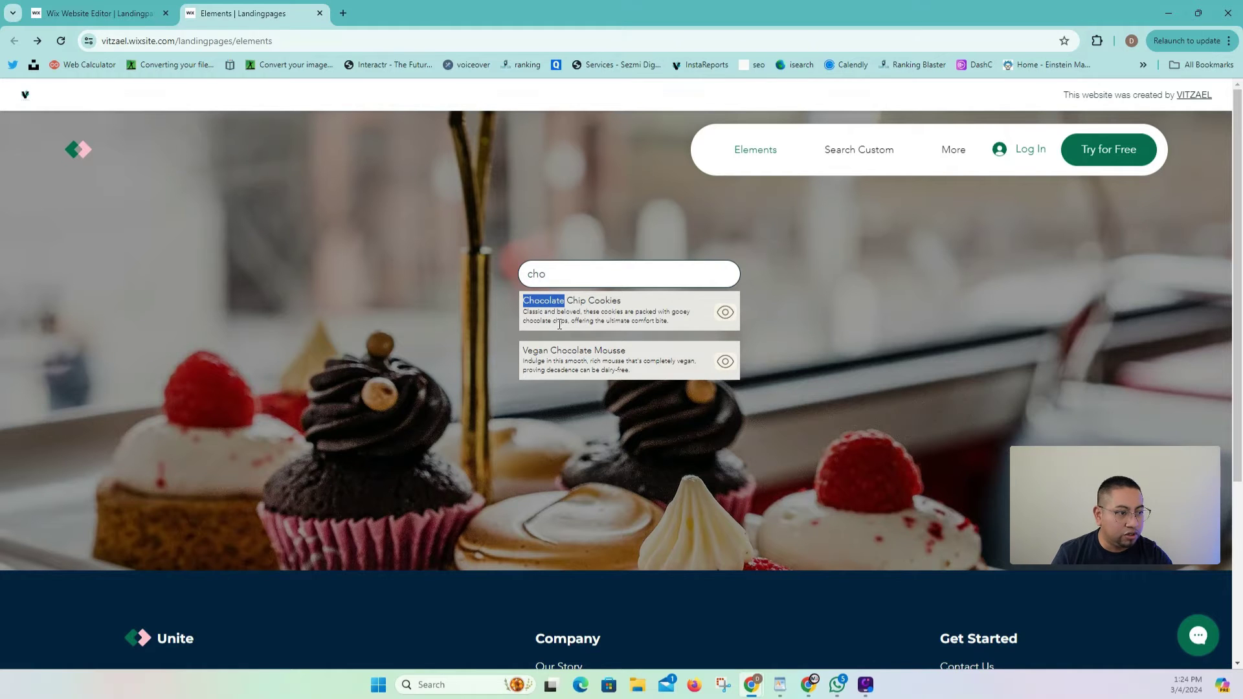
left_click(576, 279)
key("BackSpace")
key("BackSpace")
type("vega")
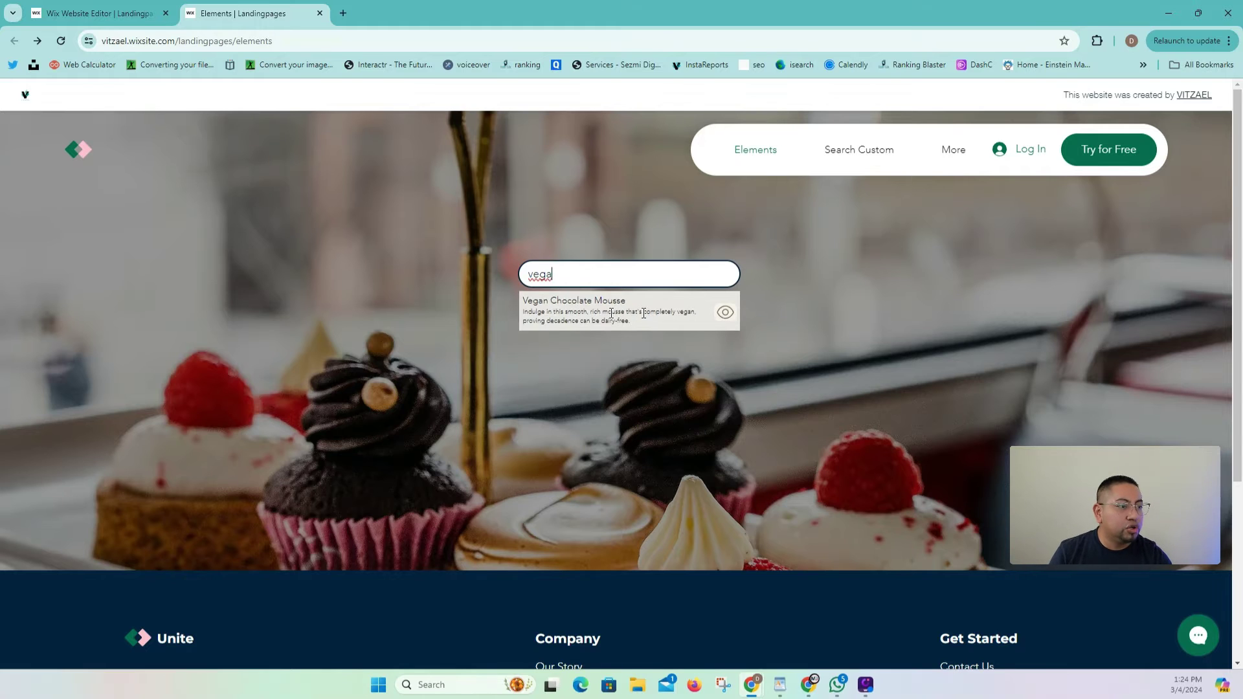
left_click_drag(628, 299, 602, 303)
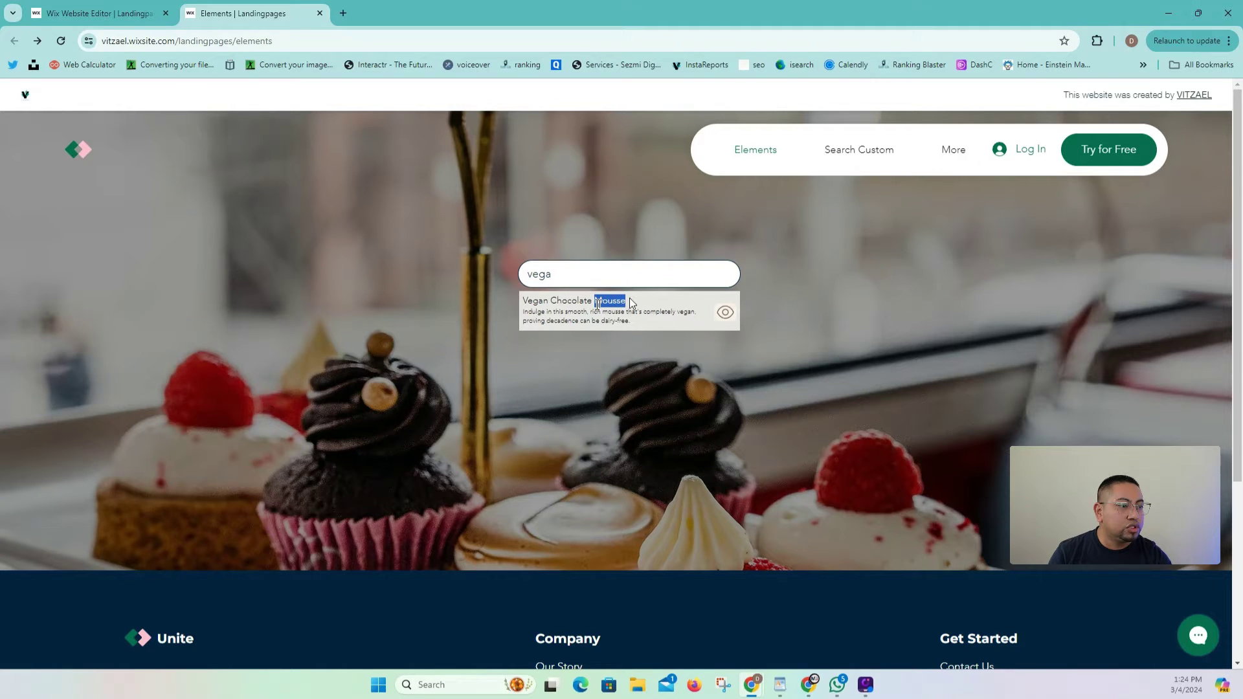
left_click(599, 280)
key("BackSpace")
key("BackSpace")
Search 'mou' and then 'carp', which returns Not Found, and return to the editor tab.
type("mou")
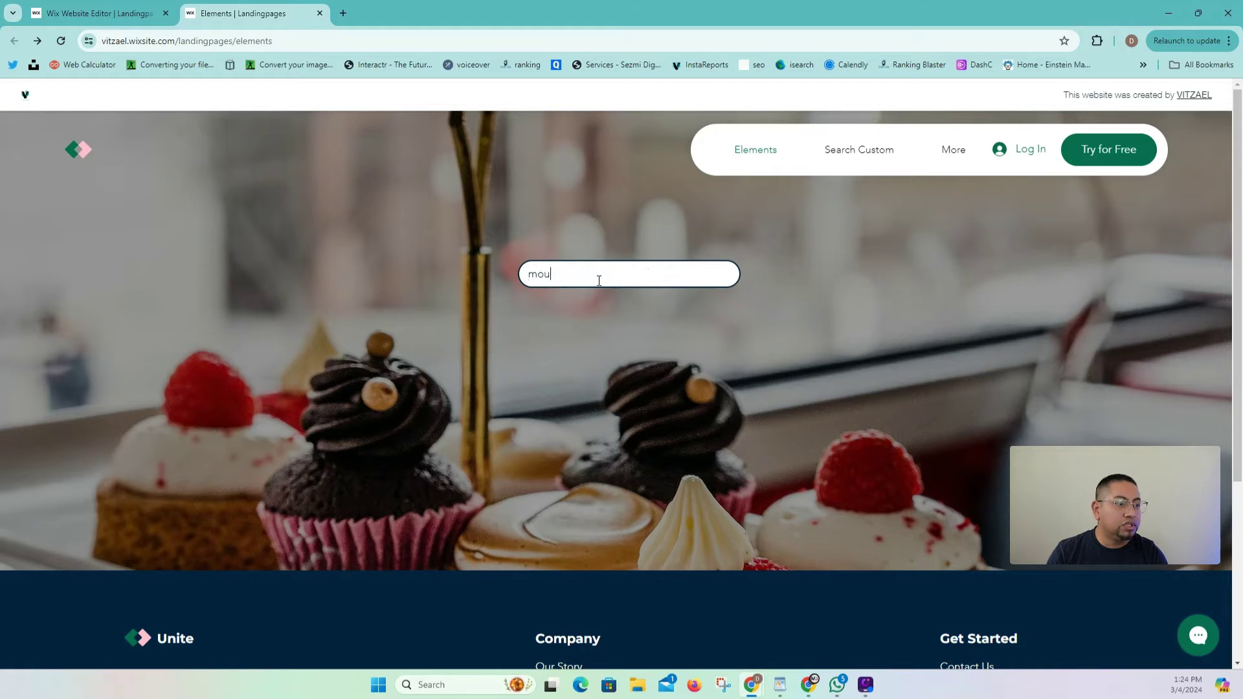
key("BackSpace")
key("BackSpace")
key("BackSpace")
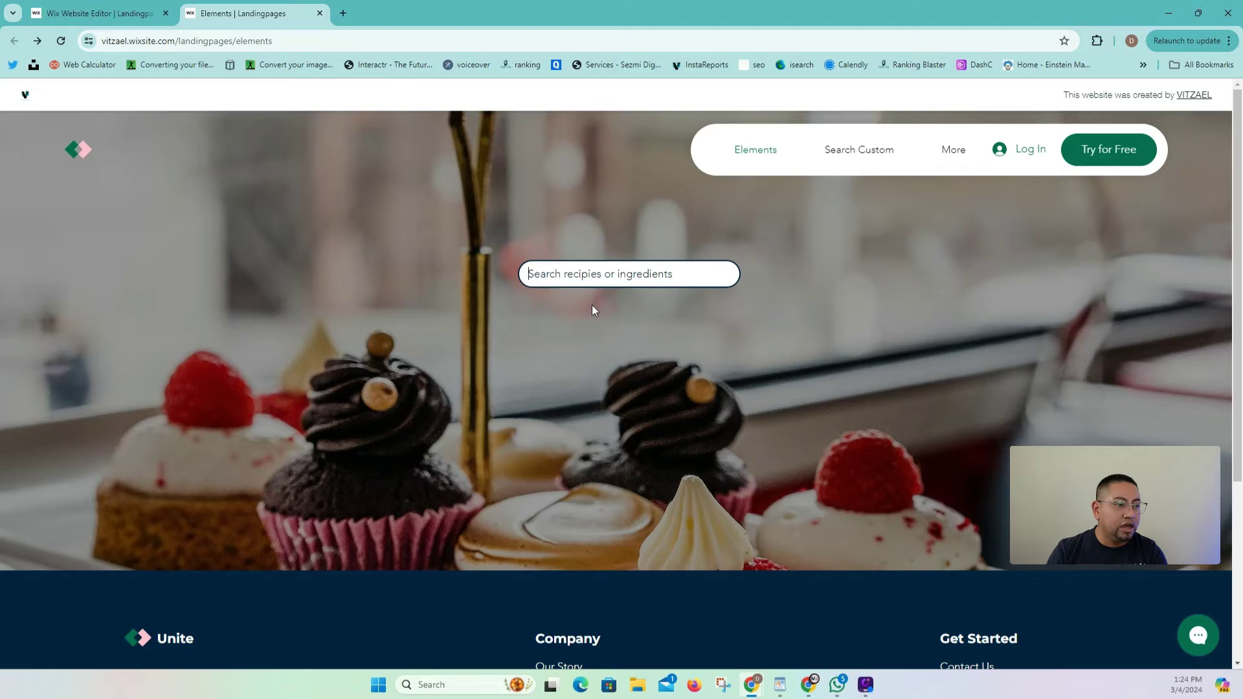
type("carp")
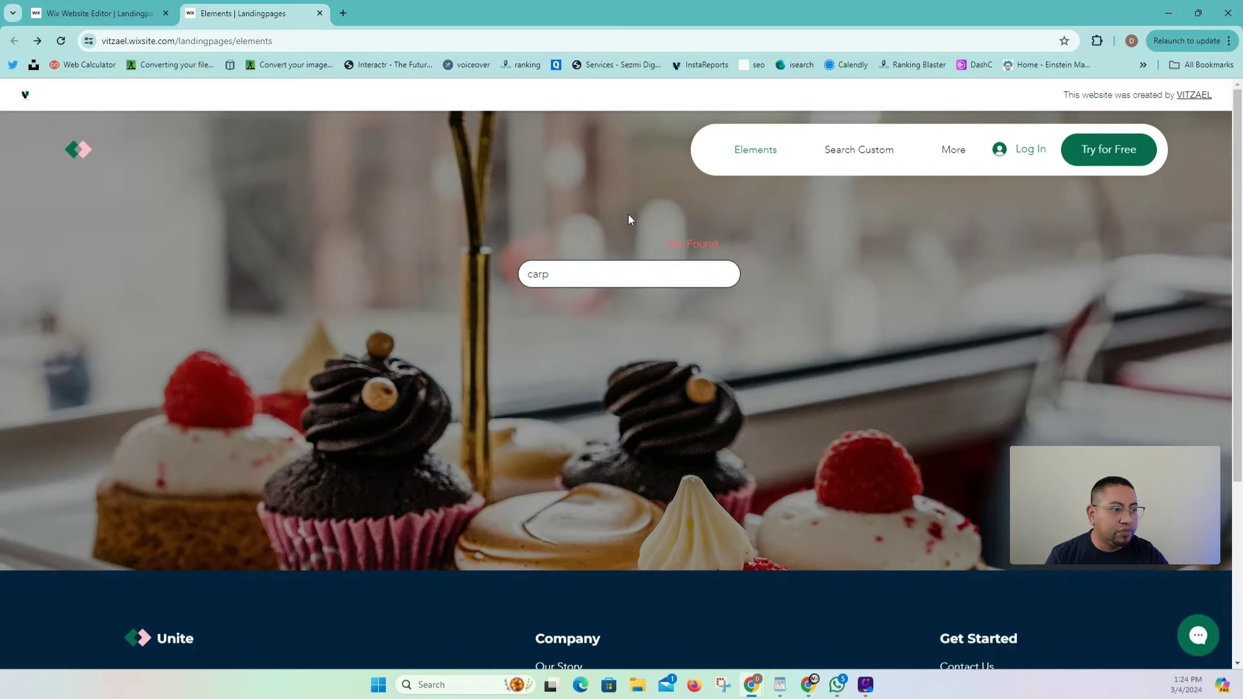
left_click(129, 15)
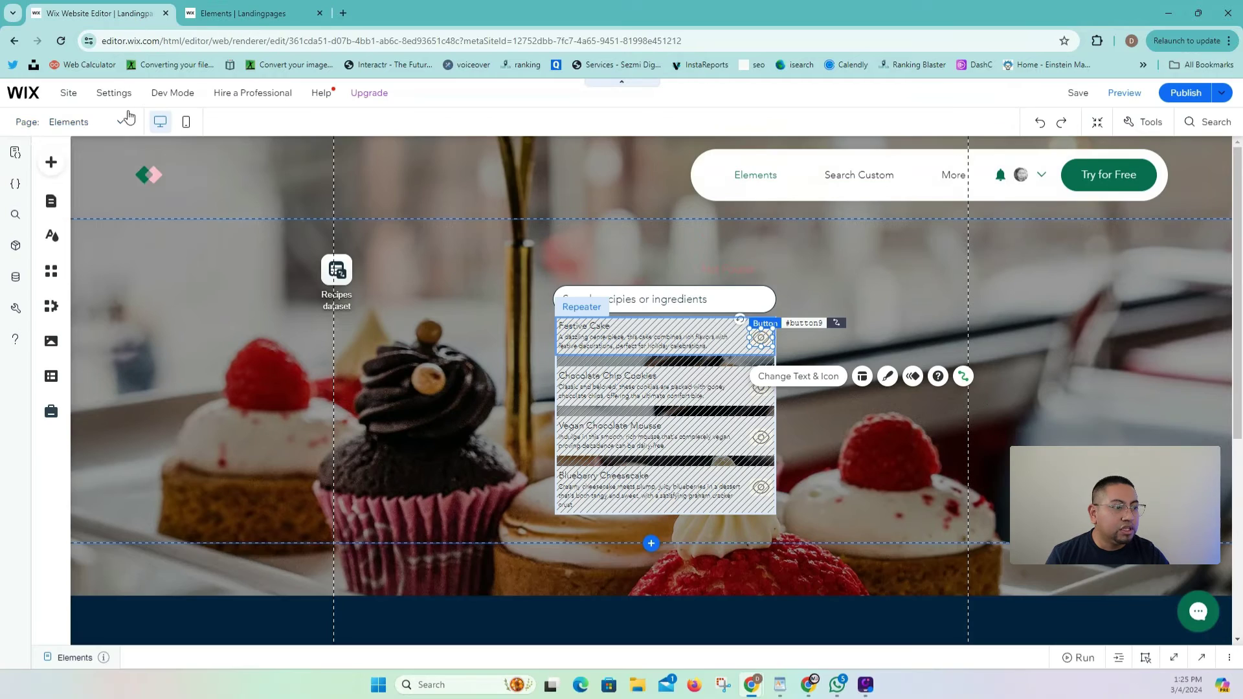
Deselect the button so the page itself is selected.
left_click(437, 277)
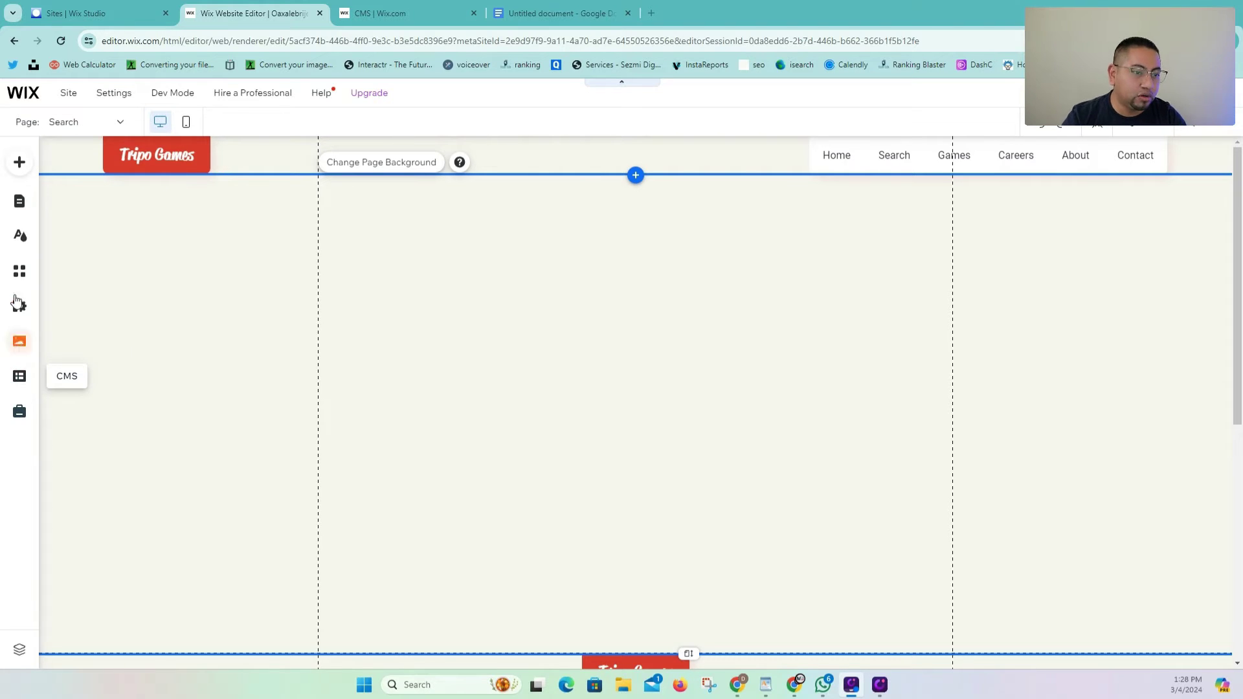
Add the CMS to the site from the Pages panel.
left_click(13, 204)
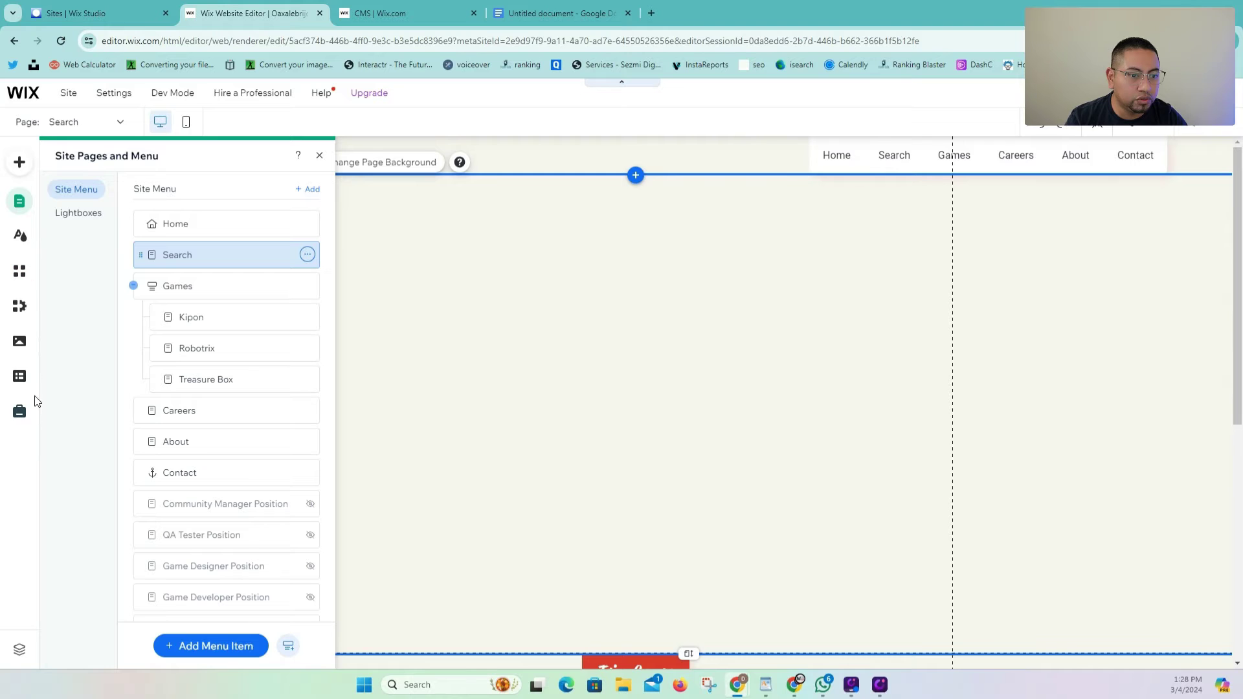
left_click(19, 377)
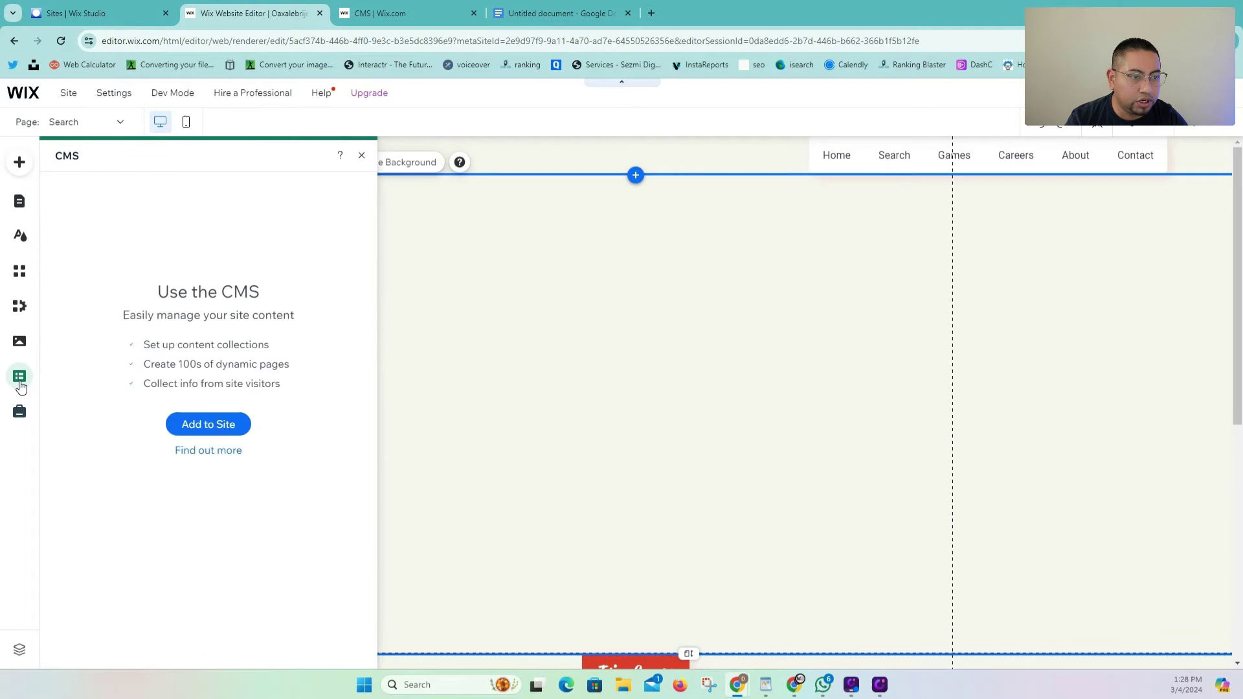
left_click(173, 425)
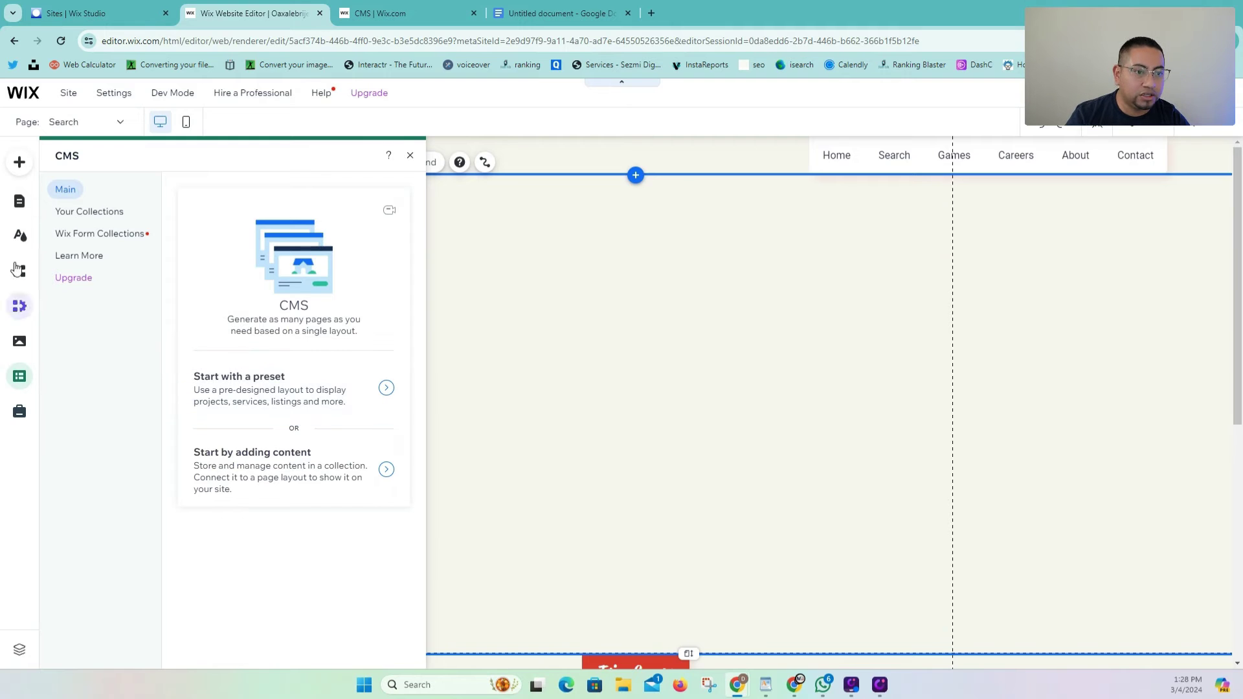
Start adding dynamic pages and browse the preset list.
left_click(21, 204)
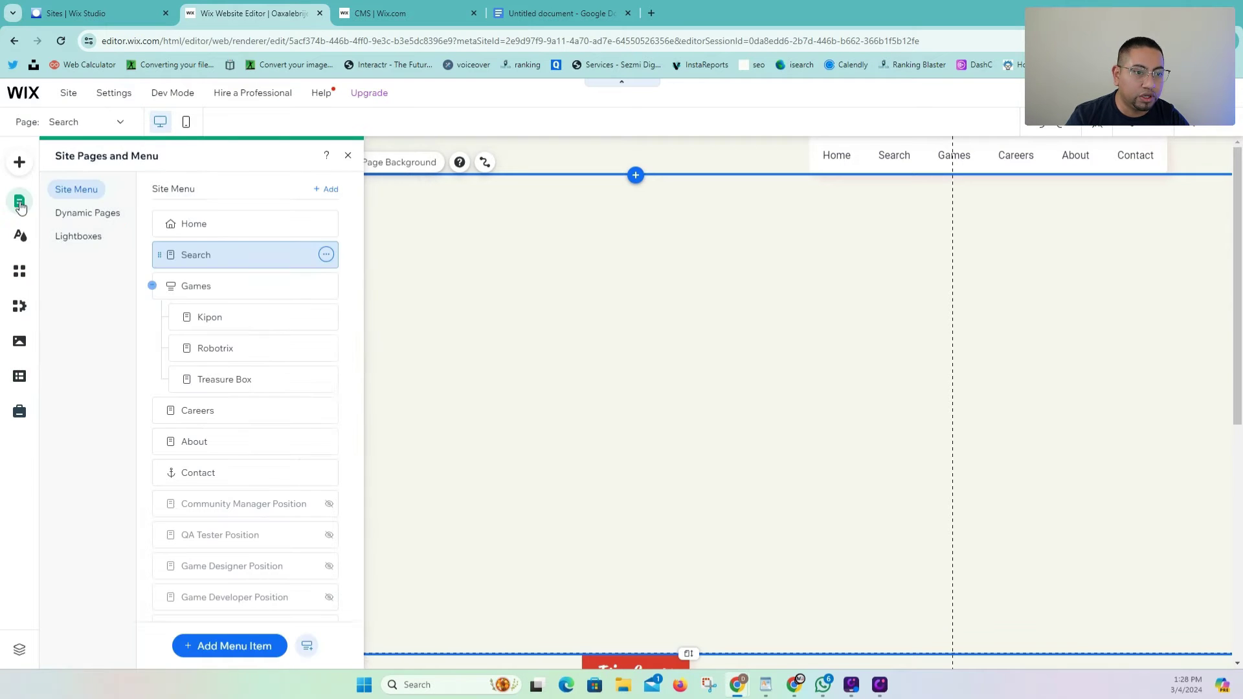
left_click(80, 215)
left_click(237, 445)
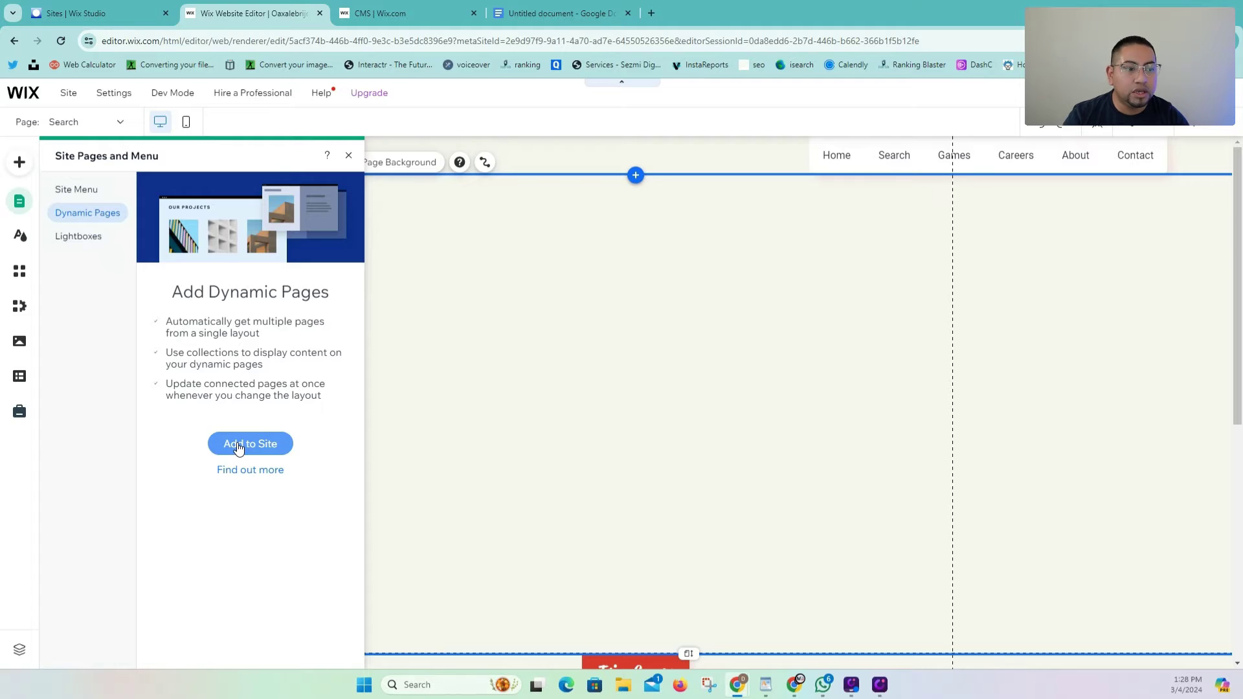
mouse_move(839, 479)
scroll(855, 550, "down", 4)
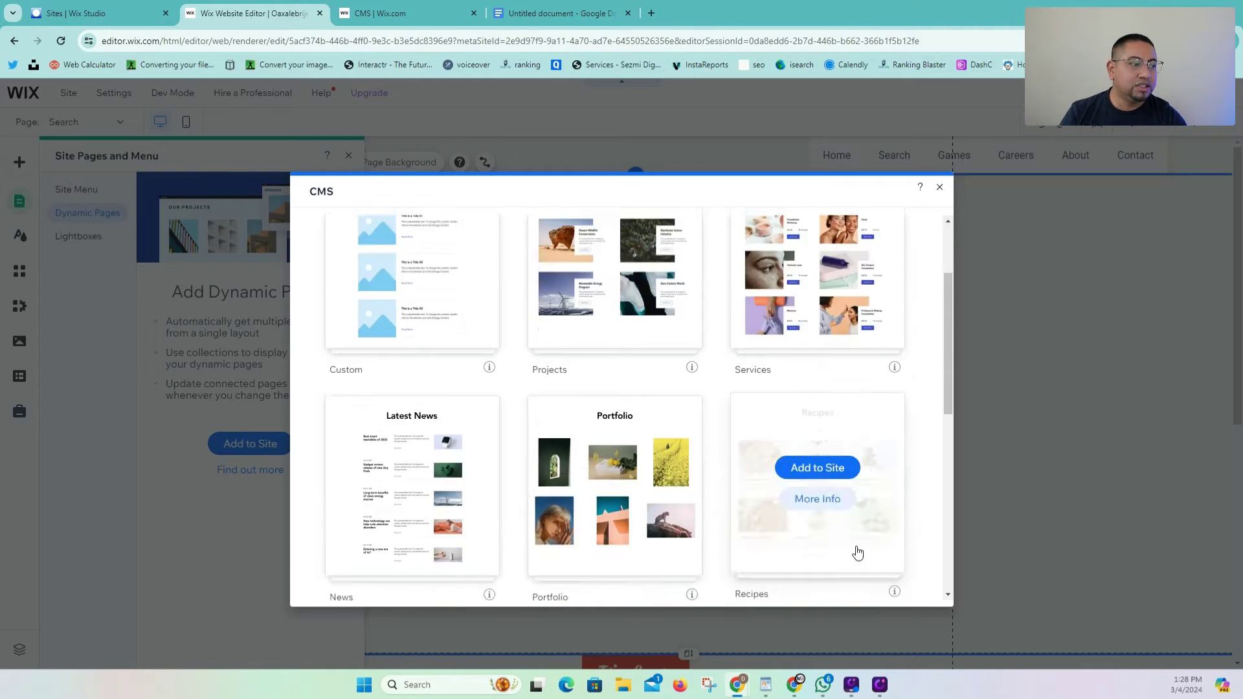
Add the Recipes preset, inspect the servings and Short Description column menus, then close the collection.
mouse_move(850, 361)
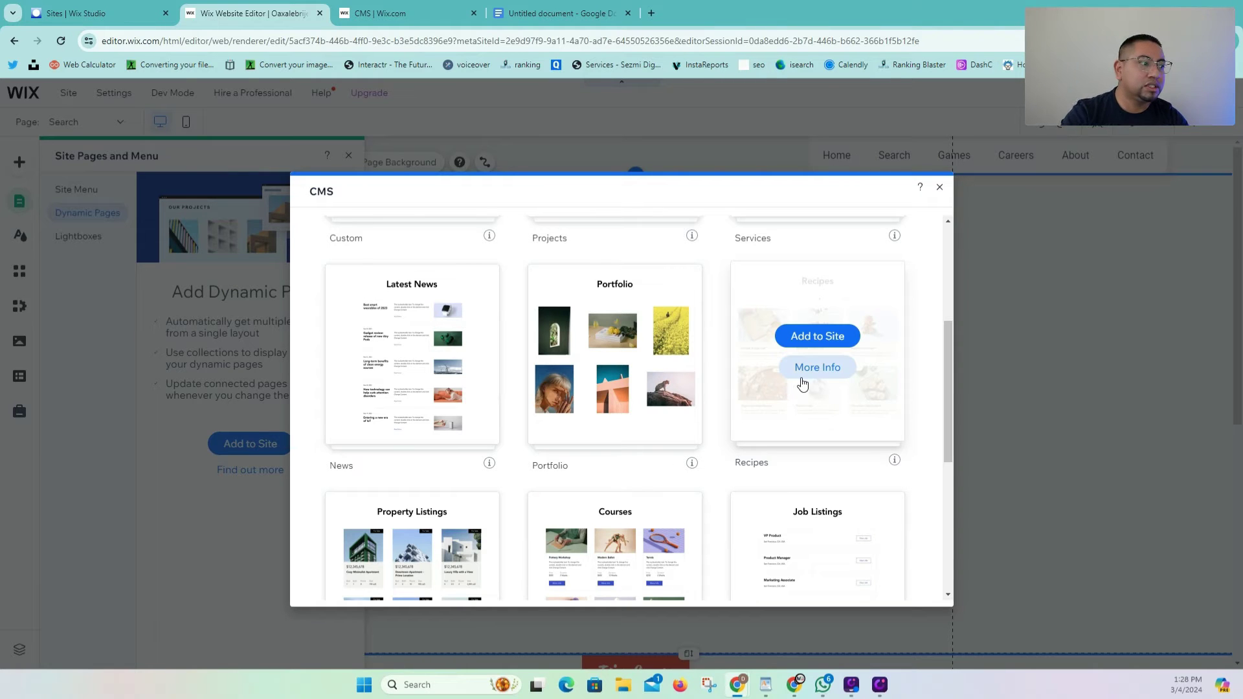
left_click(816, 338)
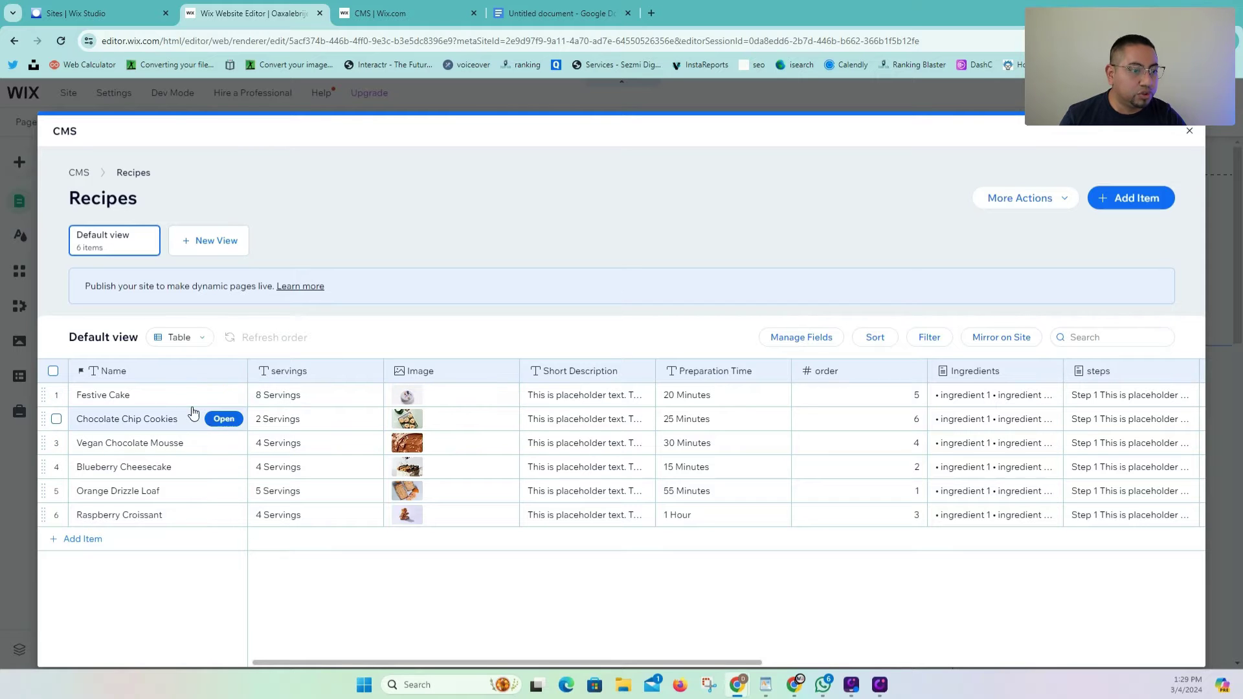
left_click(314, 382)
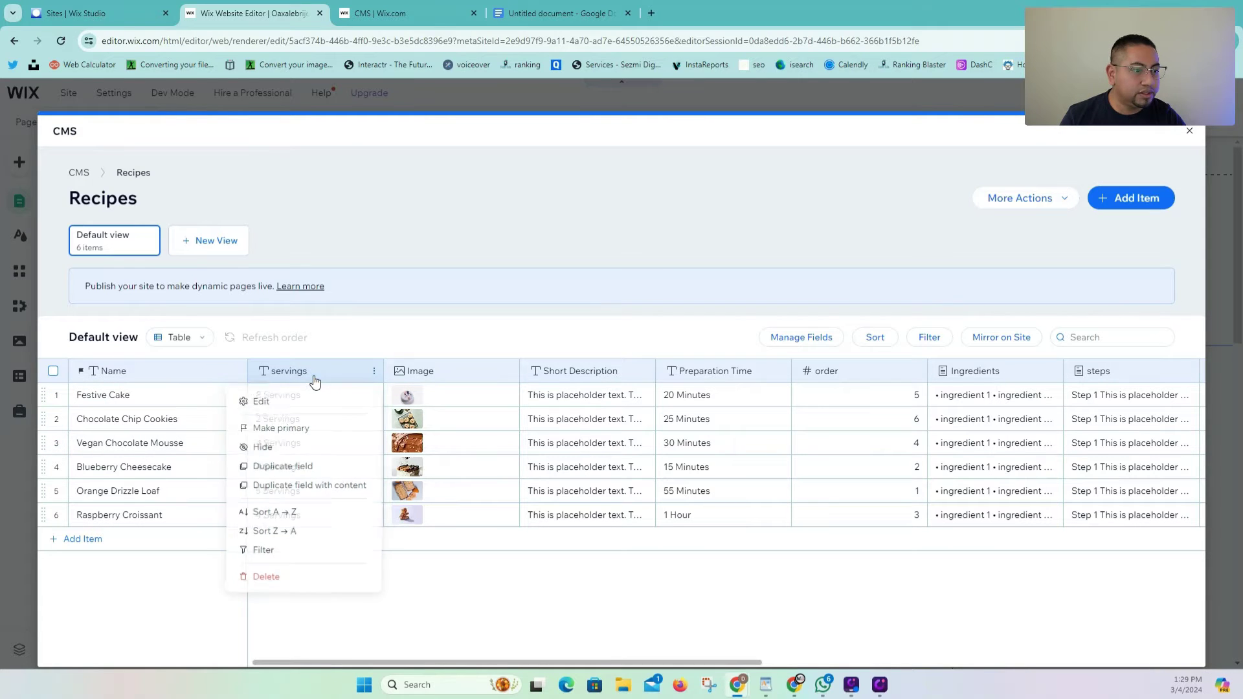
left_click(589, 372)
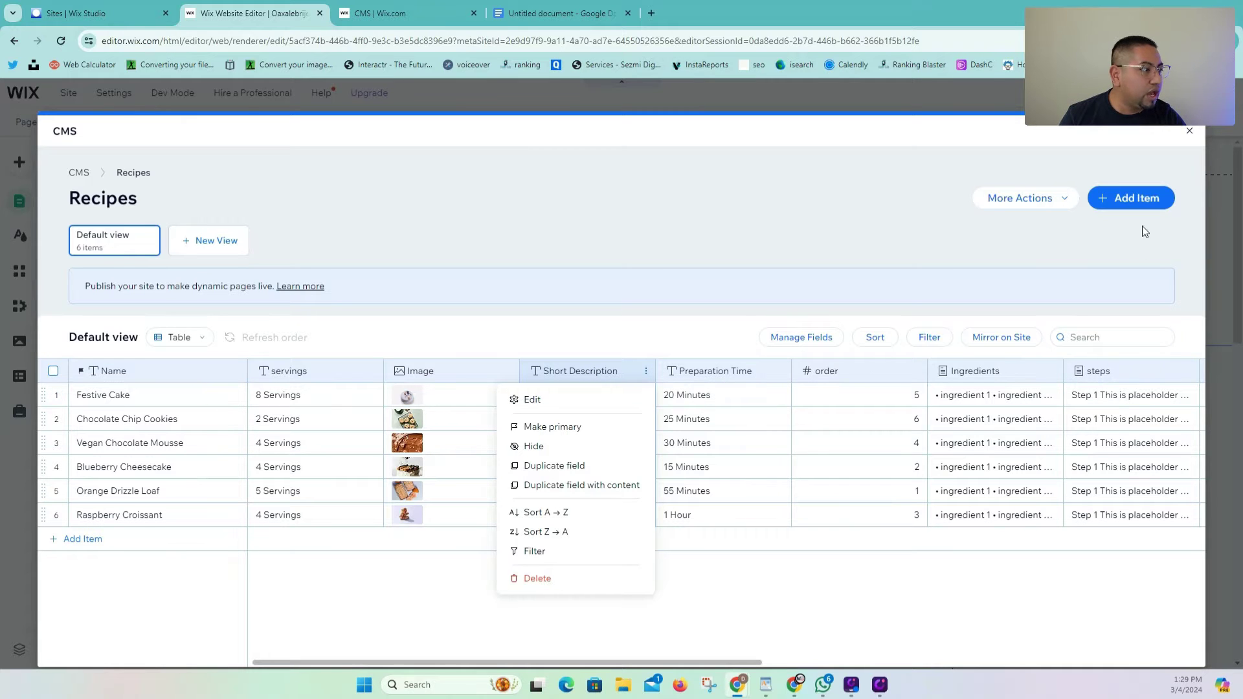
left_click(1189, 132)
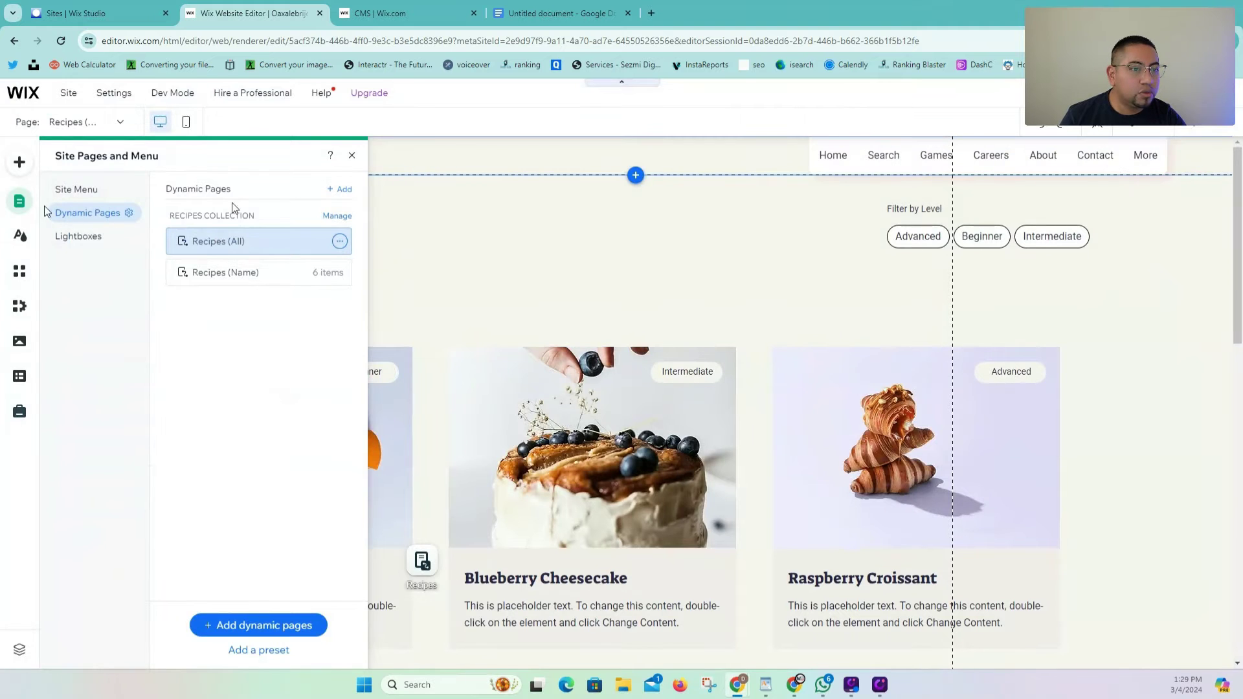
Switch the canvas to the Search page under Site Menu and open its Page Background settings.
left_click(20, 204)
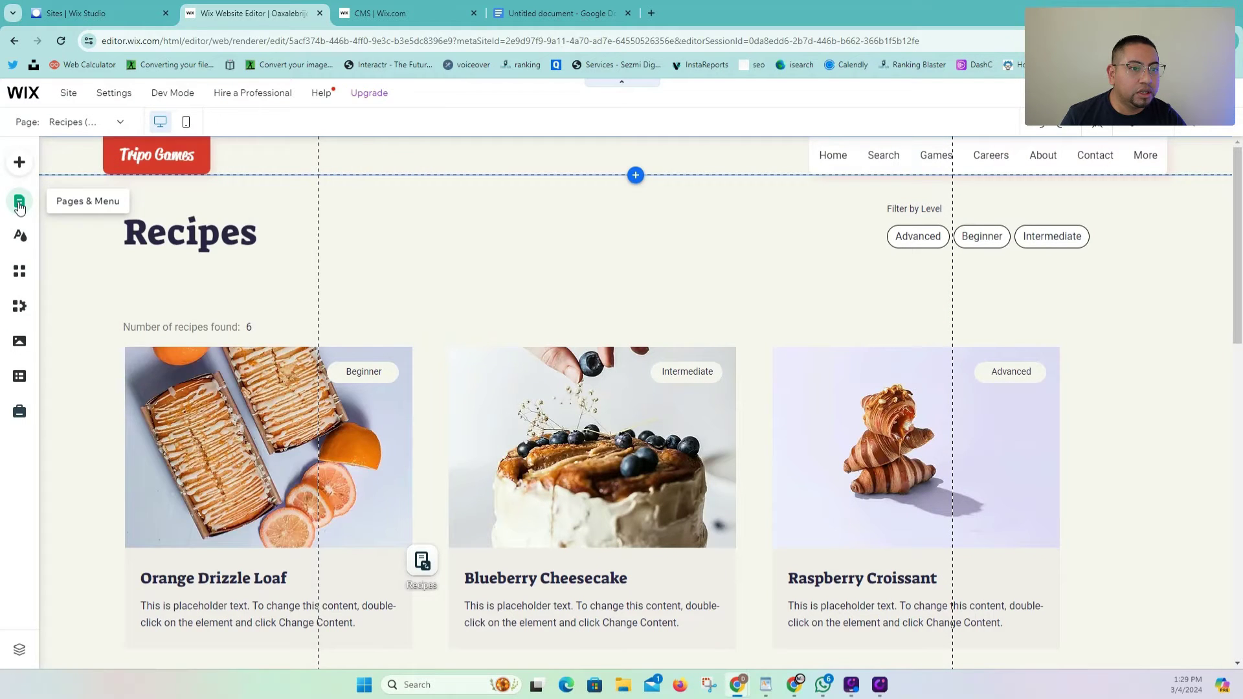
left_click(20, 204)
left_click(71, 189)
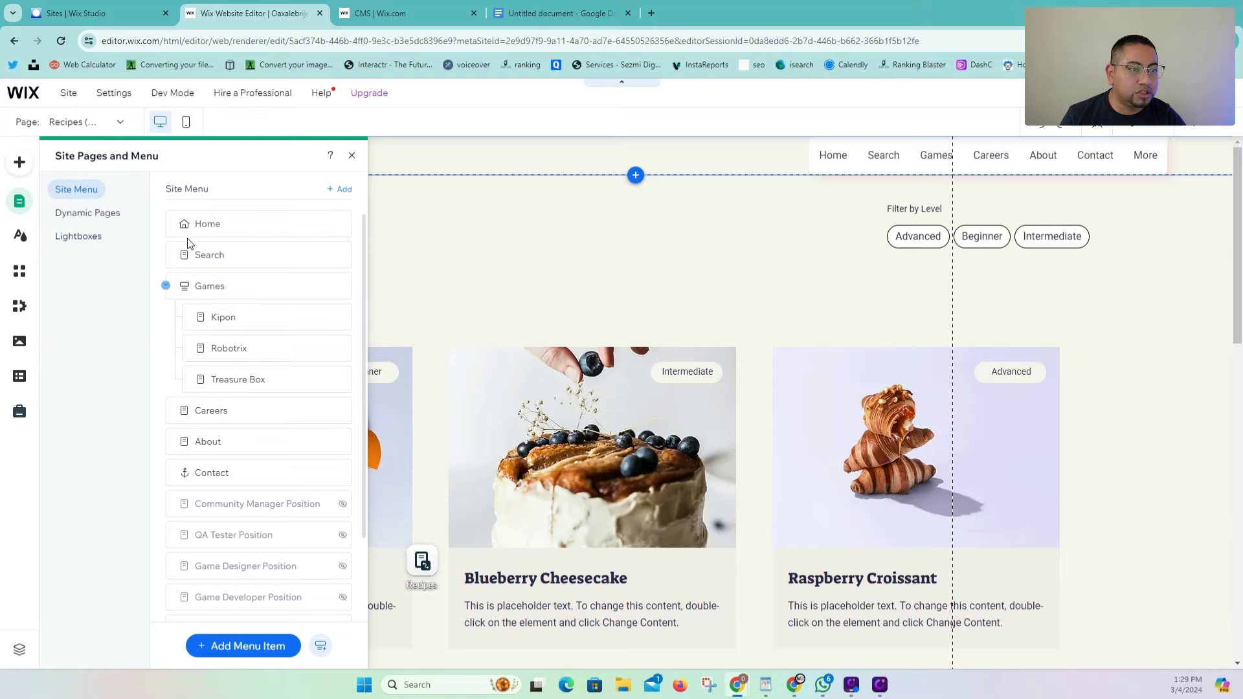
left_click(222, 255)
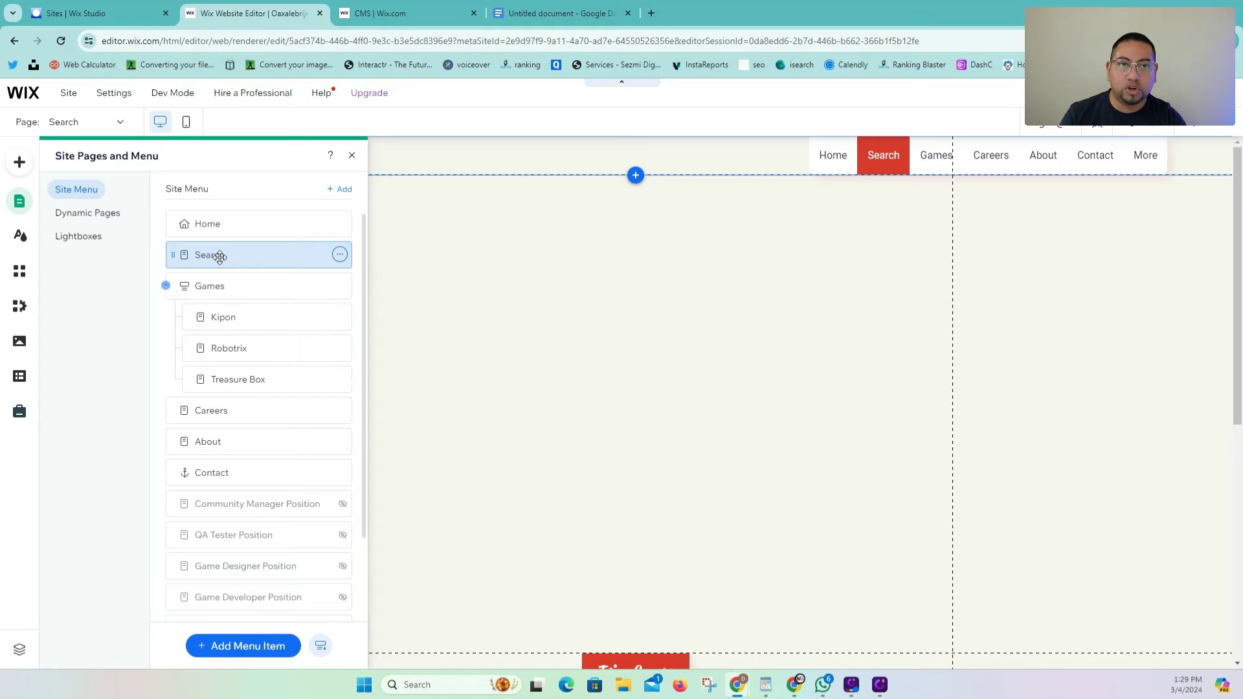
left_click(351, 156)
scroll(647, 287, "down", 3)
scroll(173, 246, "up", 3)
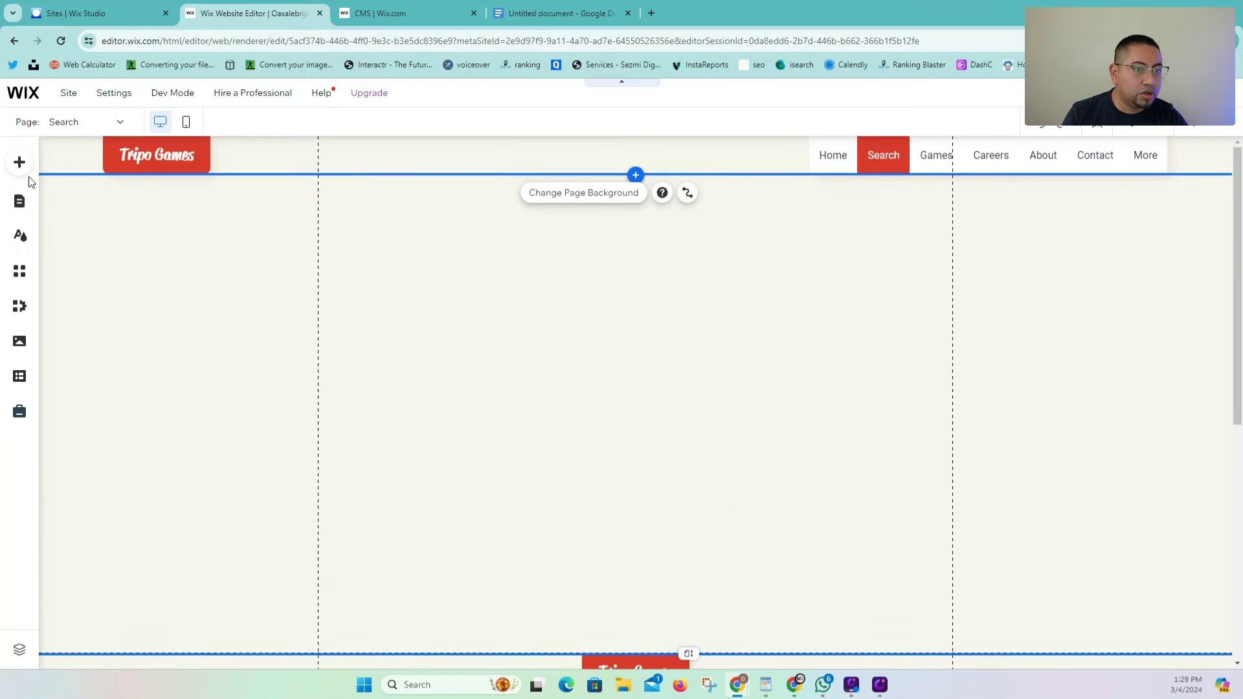
left_click(539, 196)
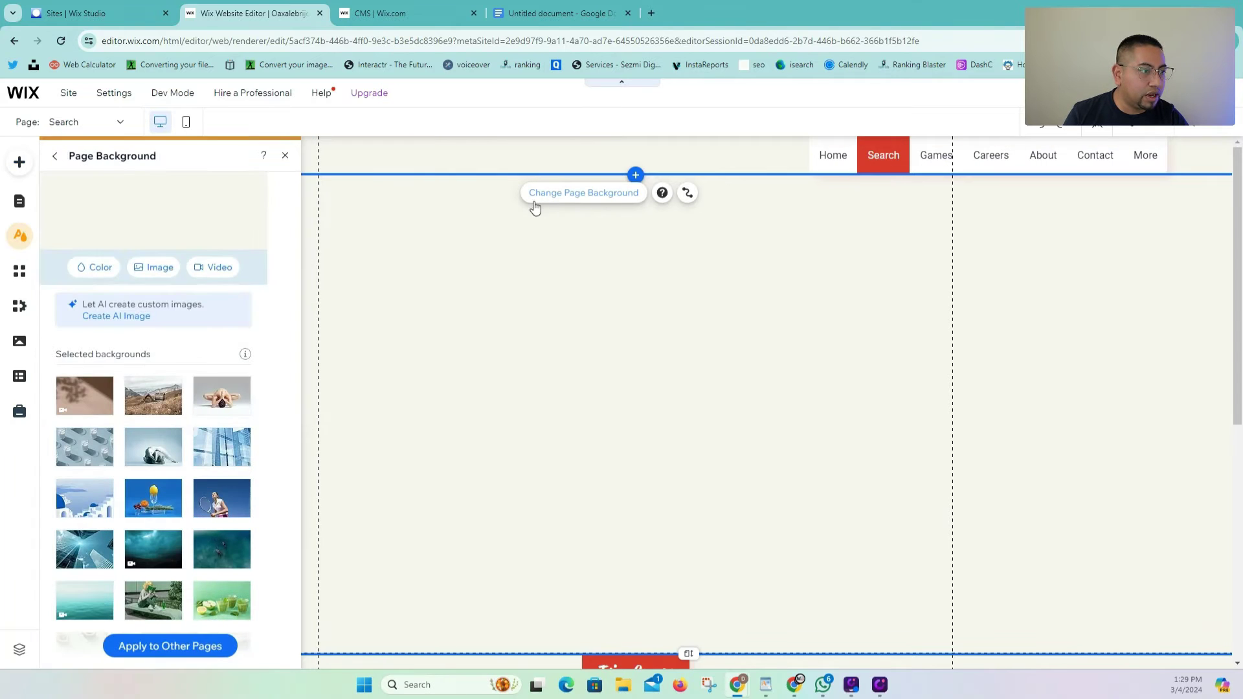
Set a cake-pop stock photo from a 'cake' search as the page background.
left_click(157, 264)
left_click(152, 362)
left_click(285, 179)
type("ca")
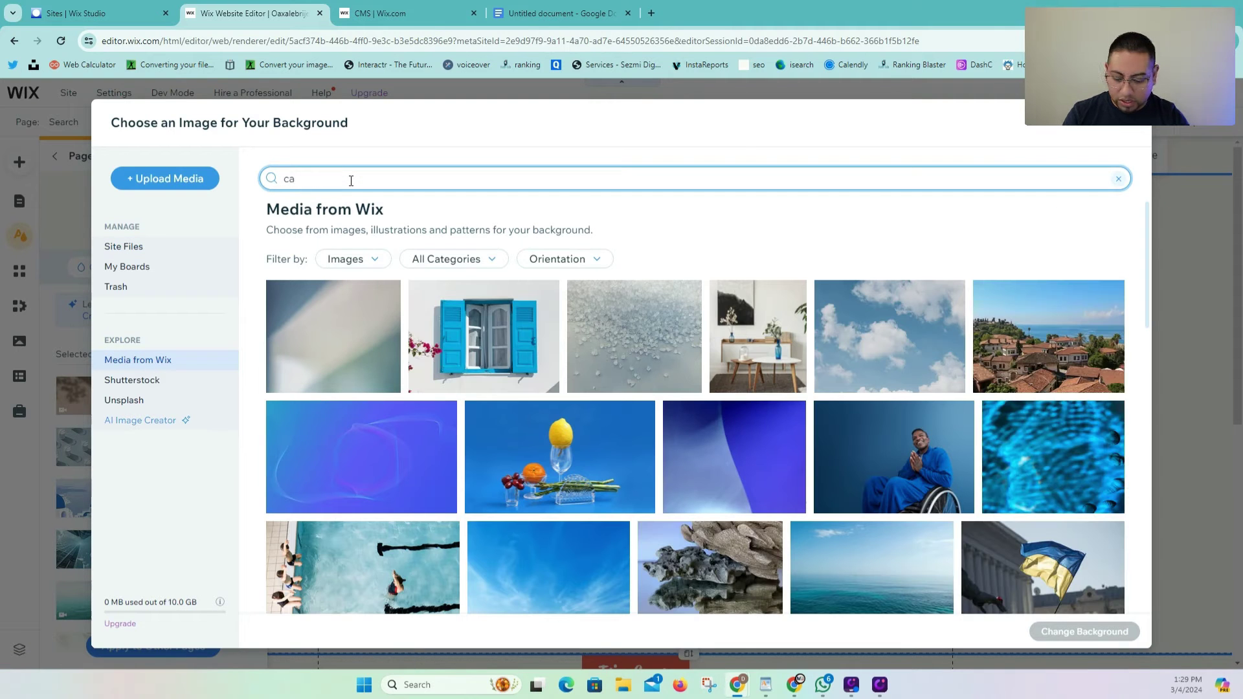
type("ke")
key("Return")
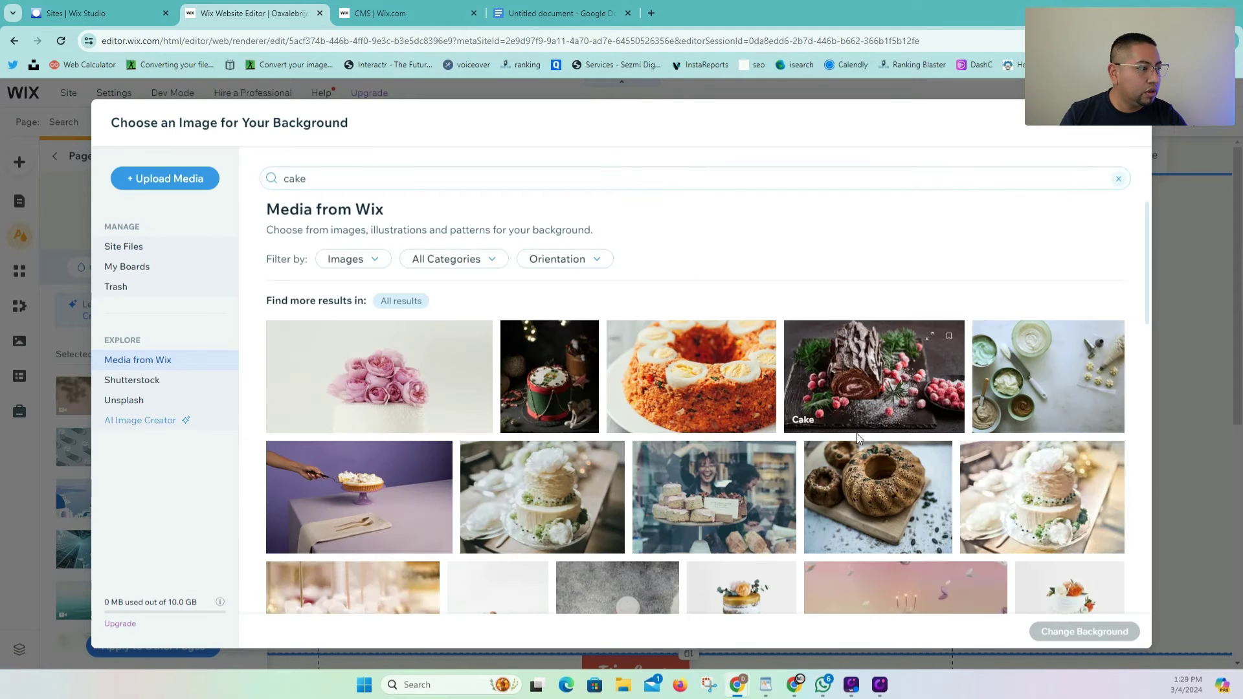
scroll(858, 439, "down", 3)
left_click(352, 424)
left_click(1087, 633)
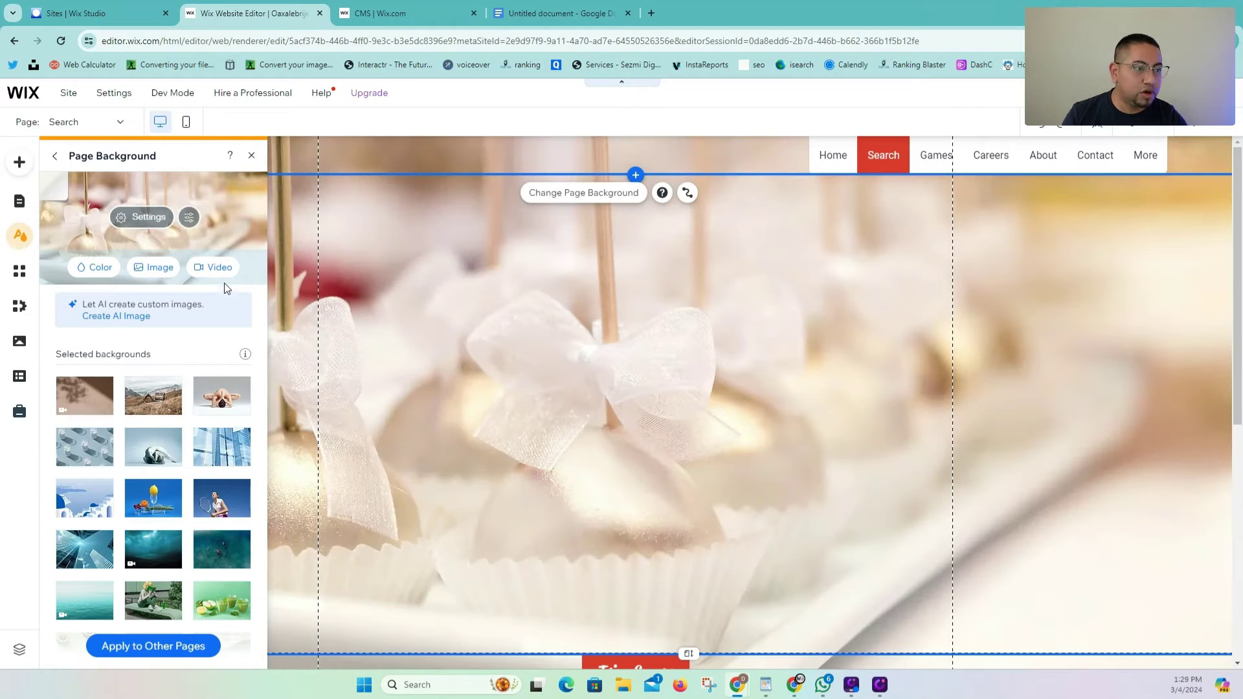
Lower the background image opacity to 70 over a backing colour.
left_click(145, 218)
left_click(437, 250)
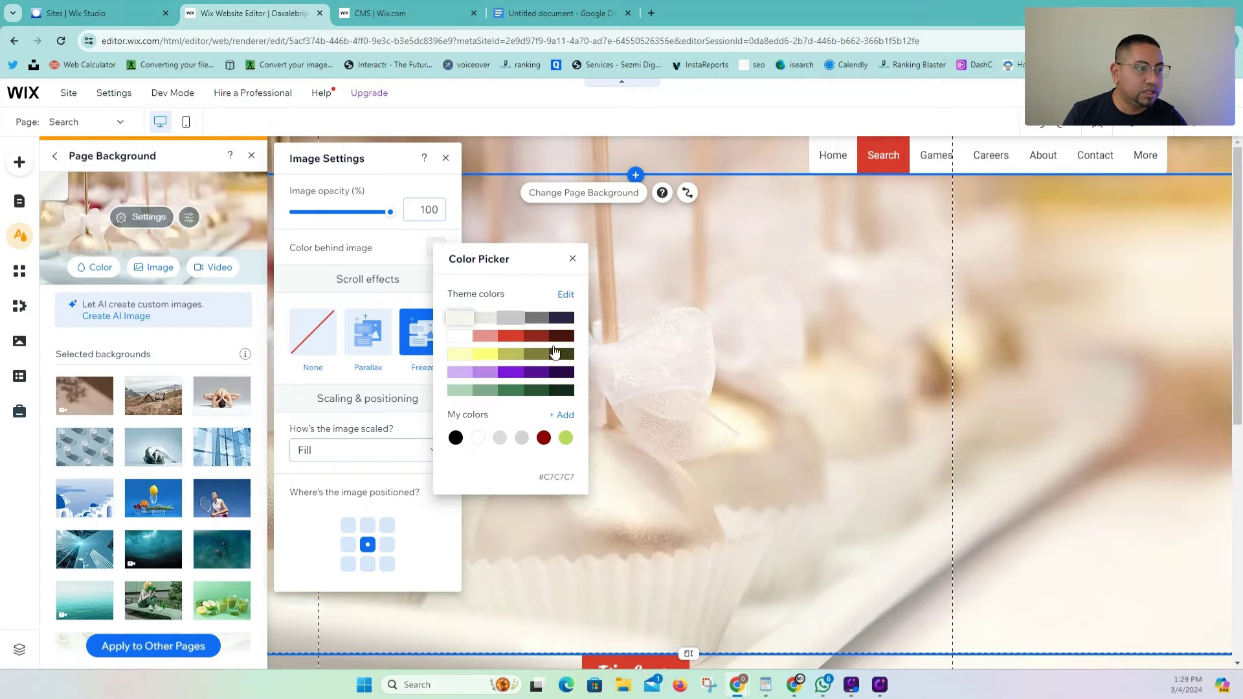
left_click_drag(390, 211, 366, 221)
left_click(445, 158)
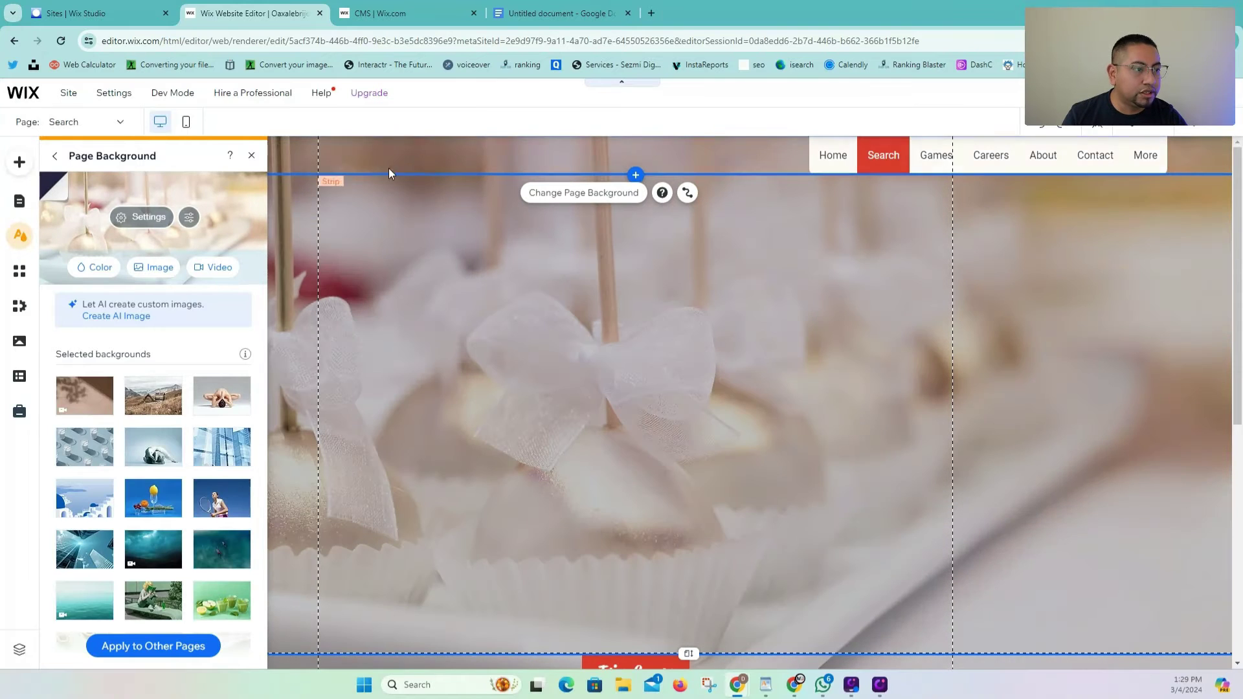
left_click(252, 159)
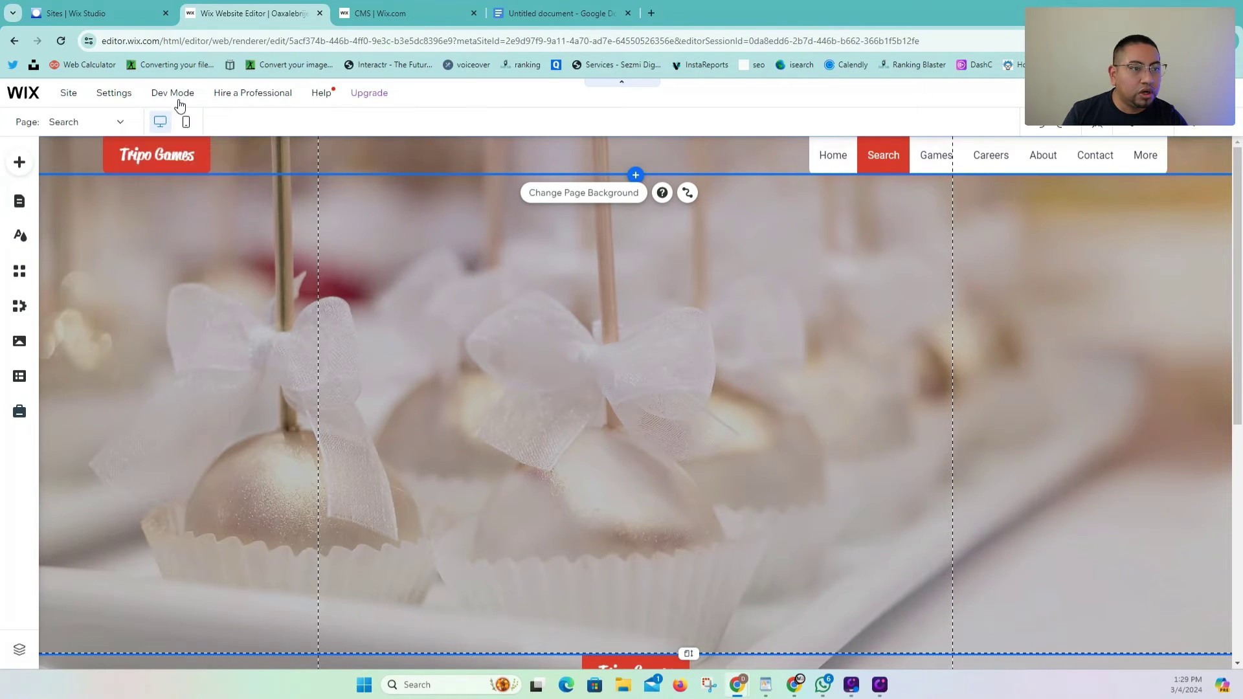
Turn on Developer Mode and collapse the pages list and code editor.
mouse_move(179, 104)
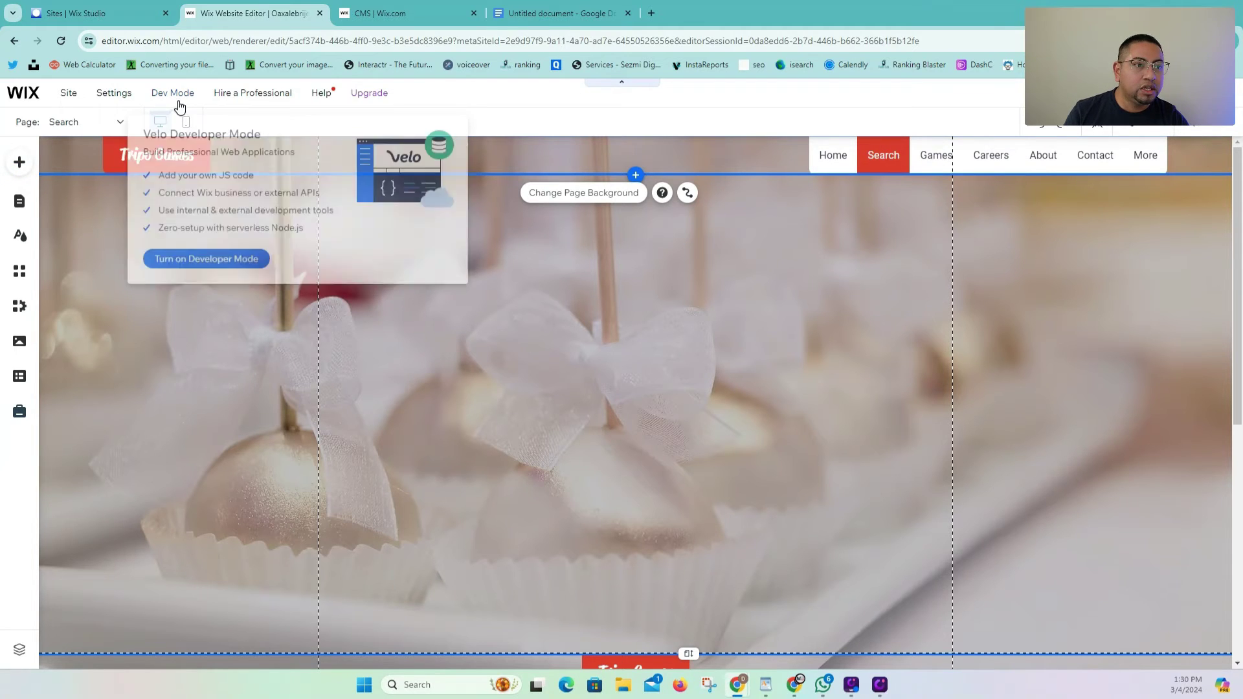
left_click(209, 263)
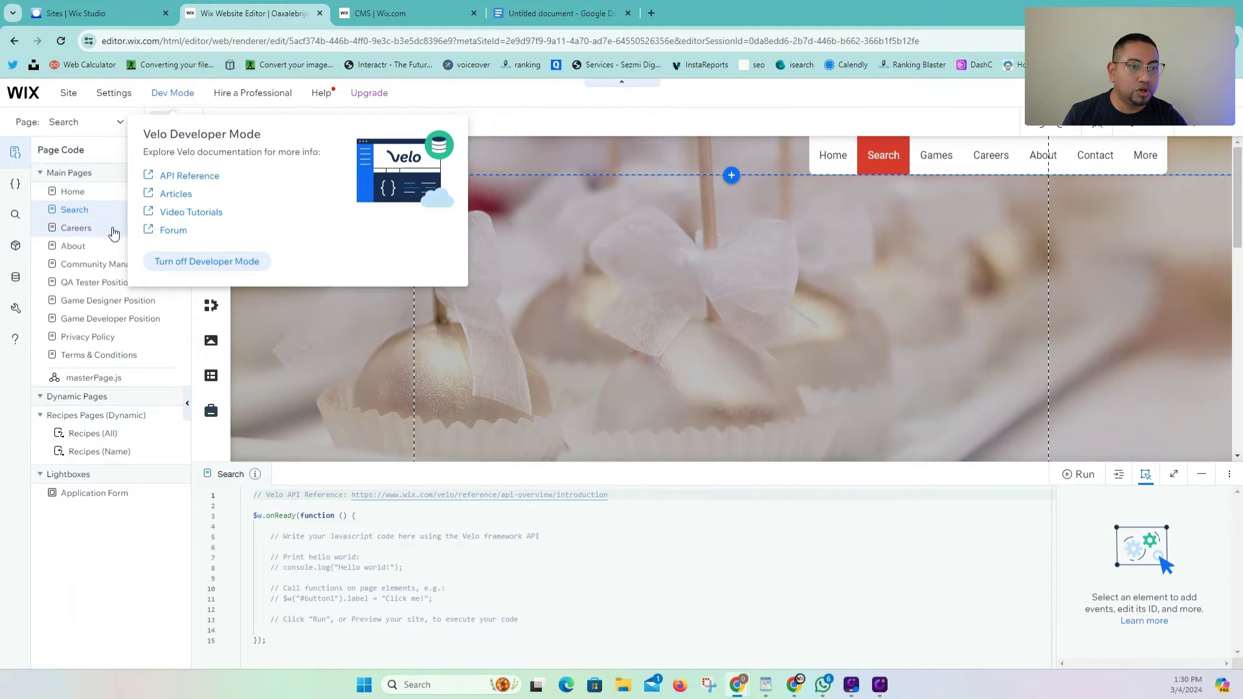
left_click(15, 155)
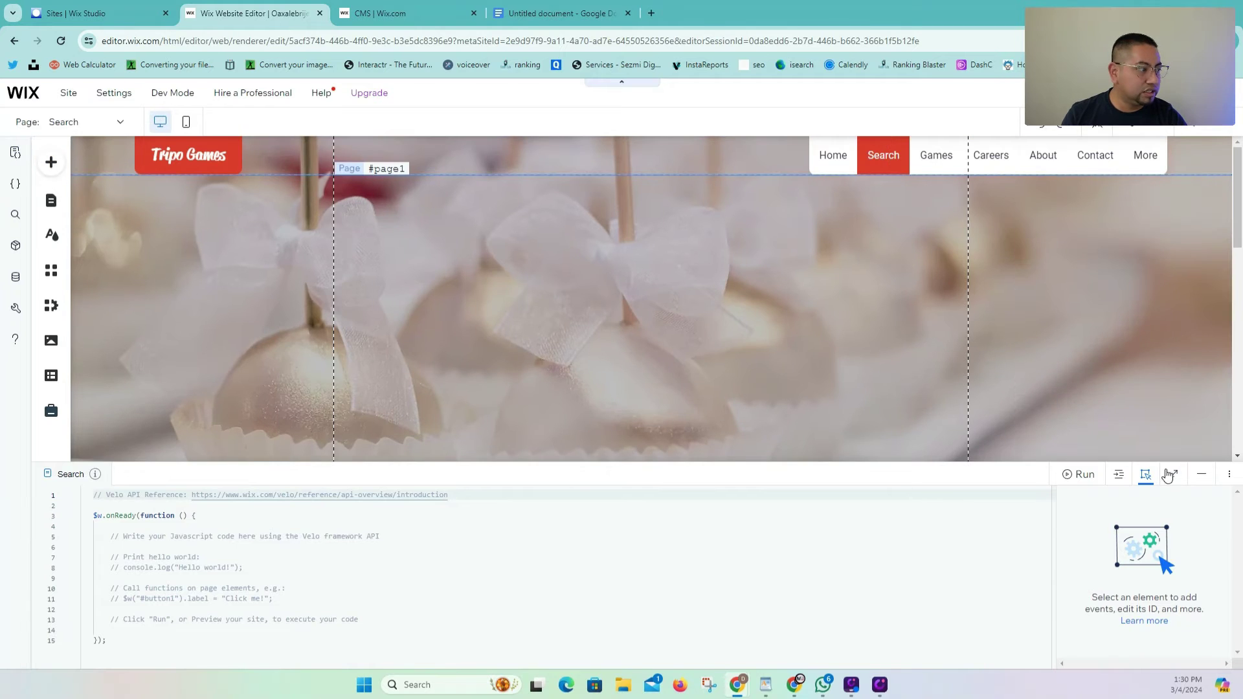
left_click(1202, 474)
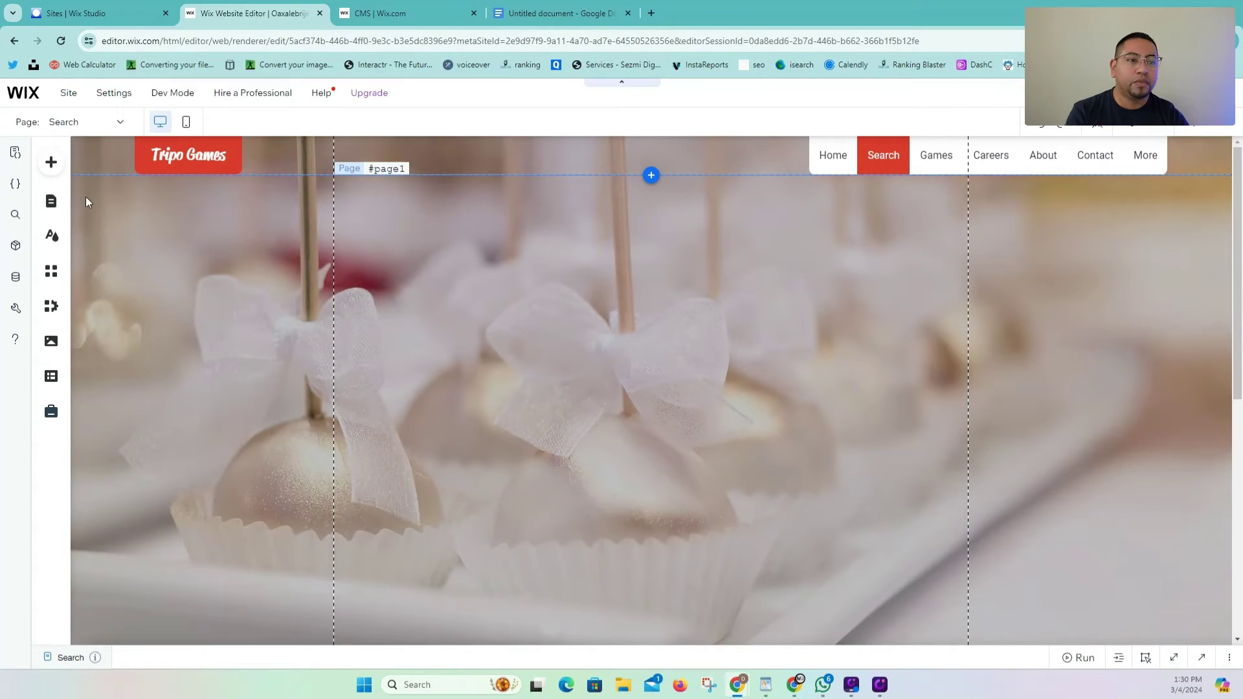
Add a text input with the rounded grey-bordered design near the page top.
left_click(51, 162)
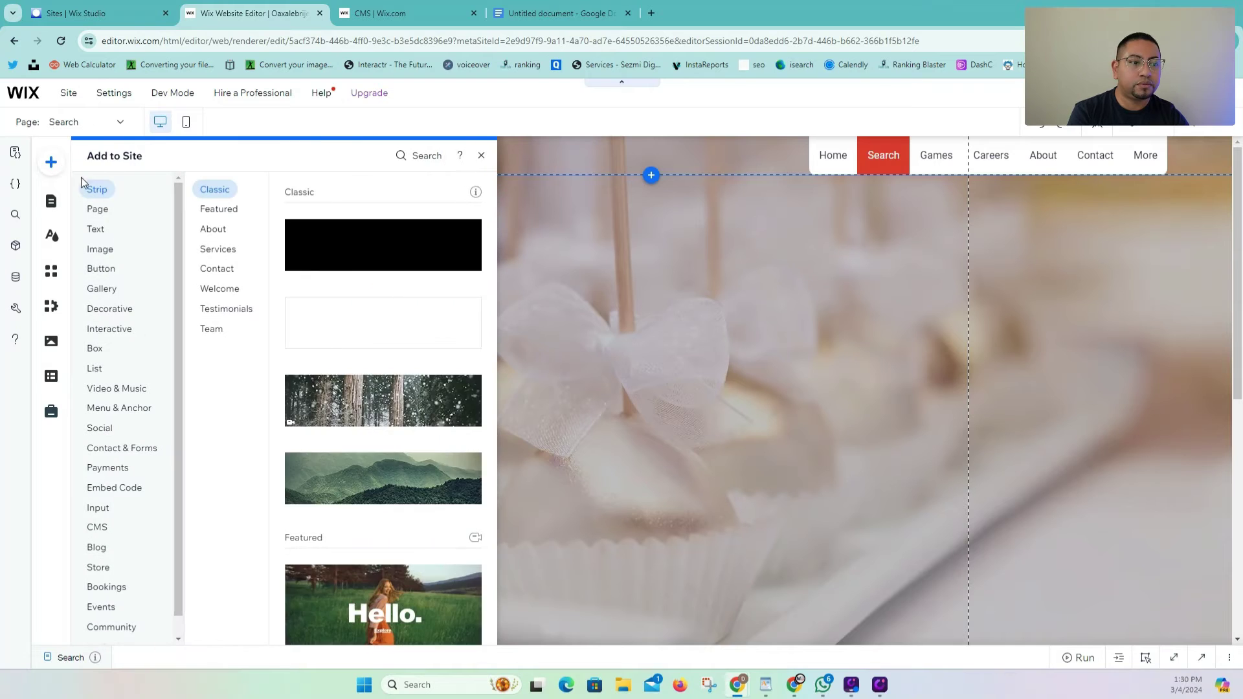
mouse_move(97, 506)
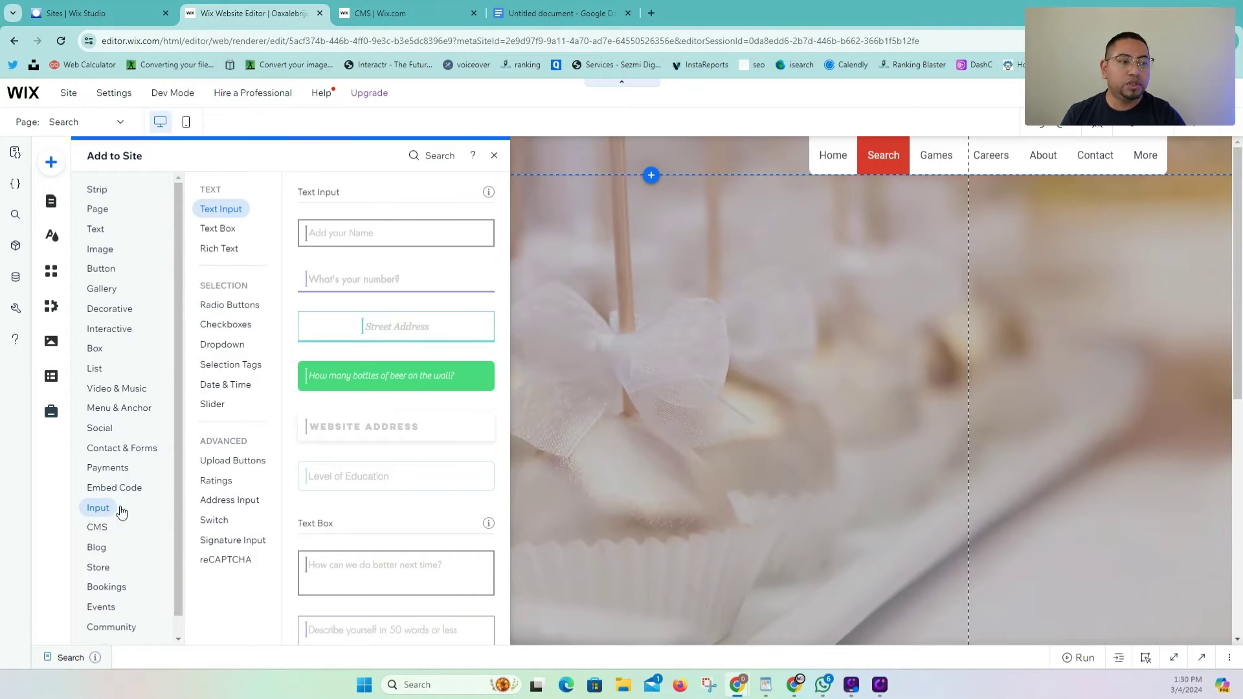
left_click(329, 240)
left_click(670, 345)
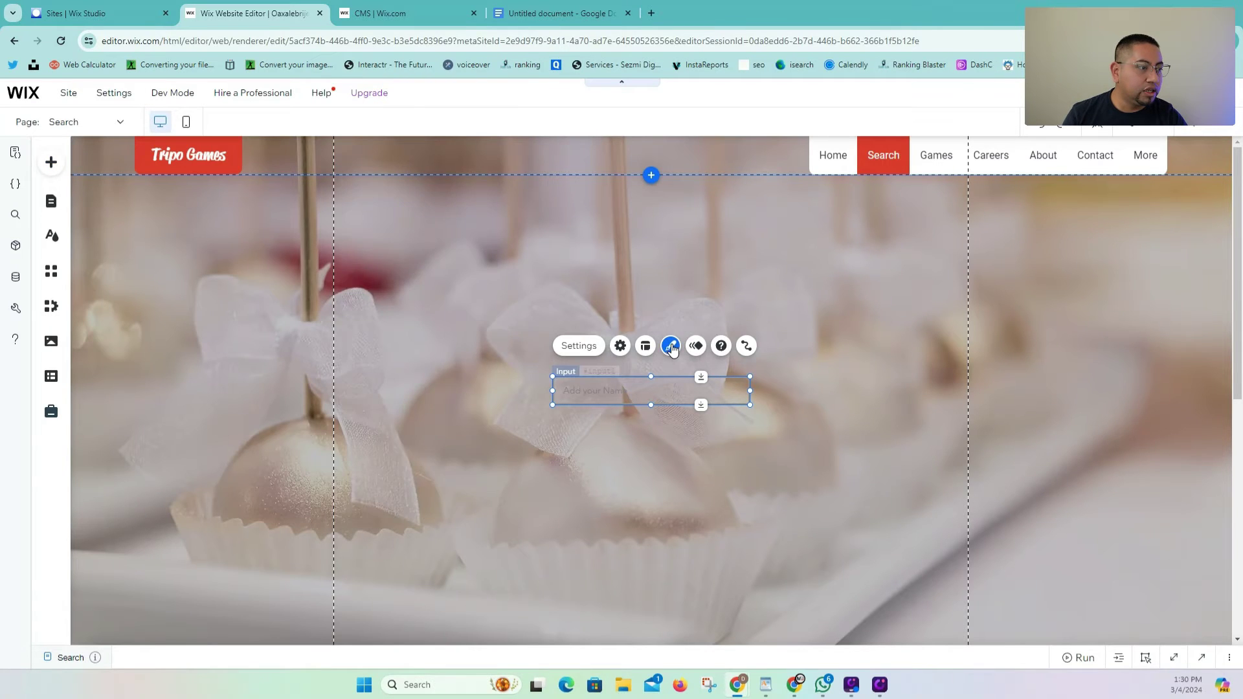
scroll(495, 337, "down", 1)
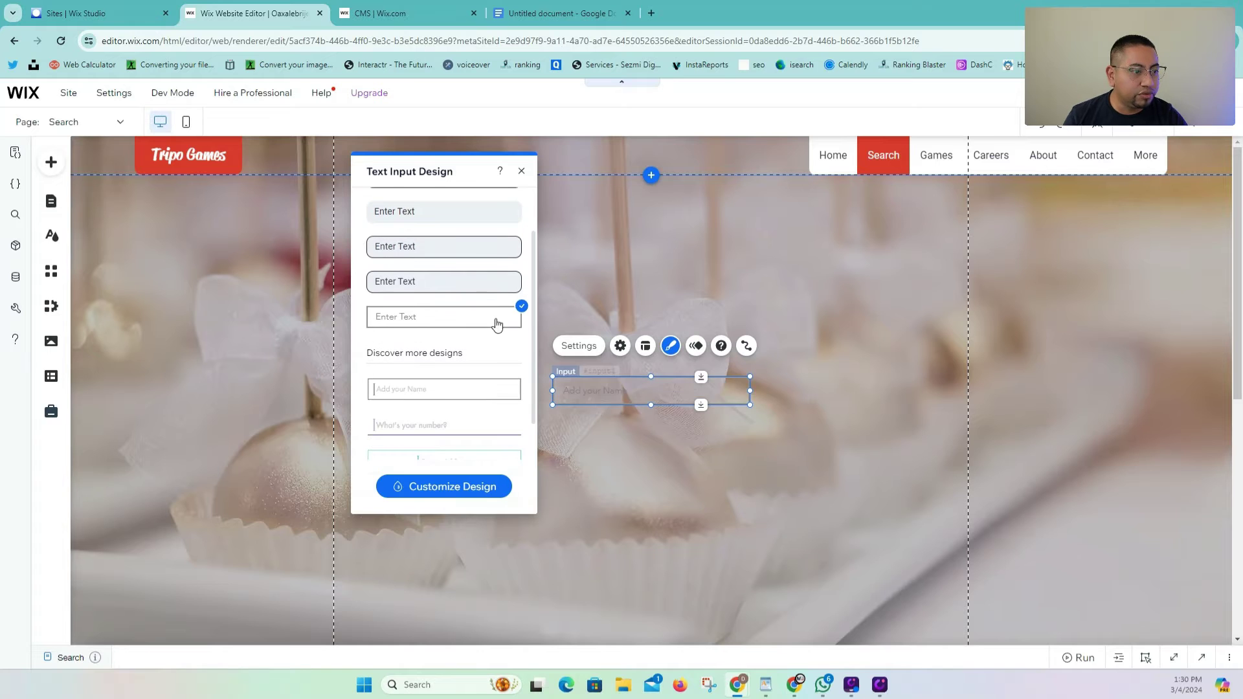
left_click(471, 259)
left_click_drag(637, 392, 635, 328)
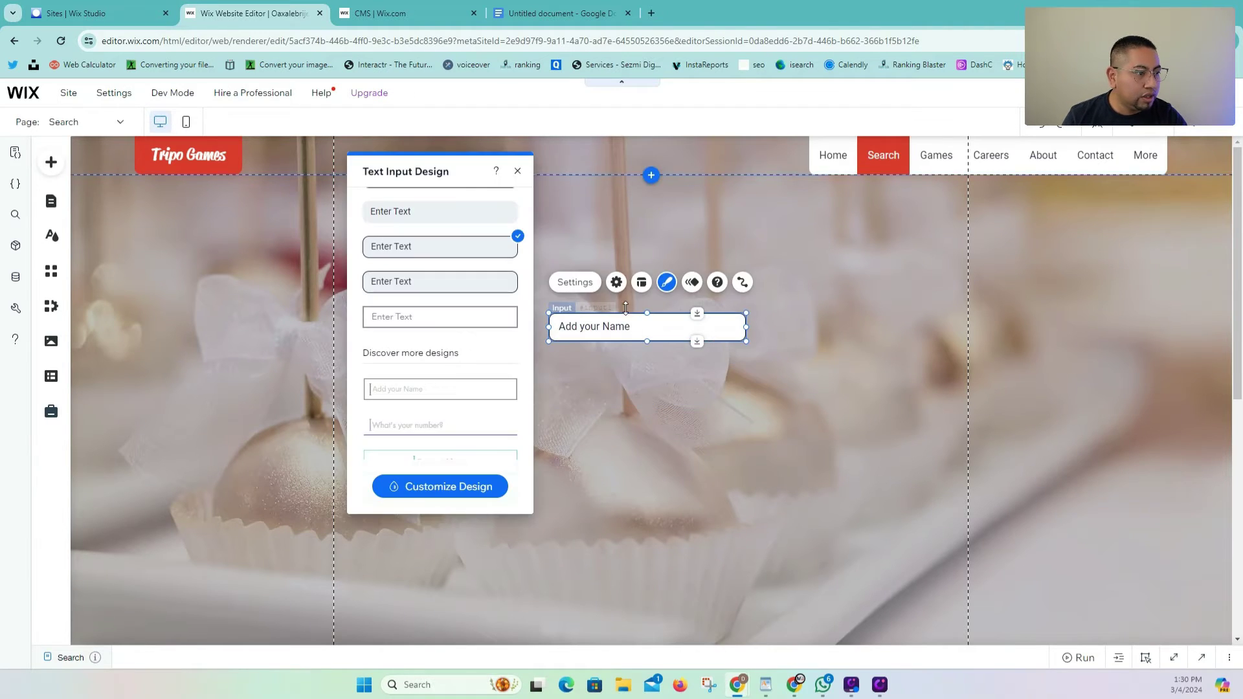
Set the placeholder to 'Search By Name or # of Servings', then widen and centre the input.
left_click(616, 282)
left_click(417, 482)
key("ctrl+a")
type("Sea")
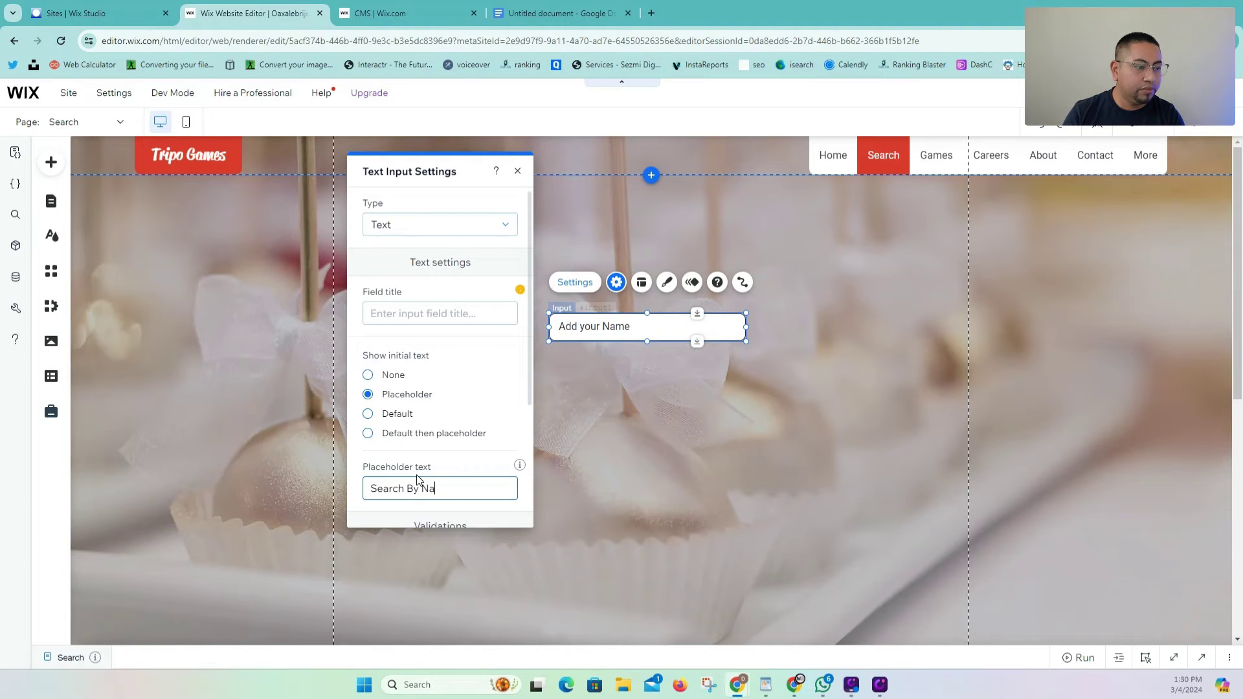
type("rch By Name or # of")
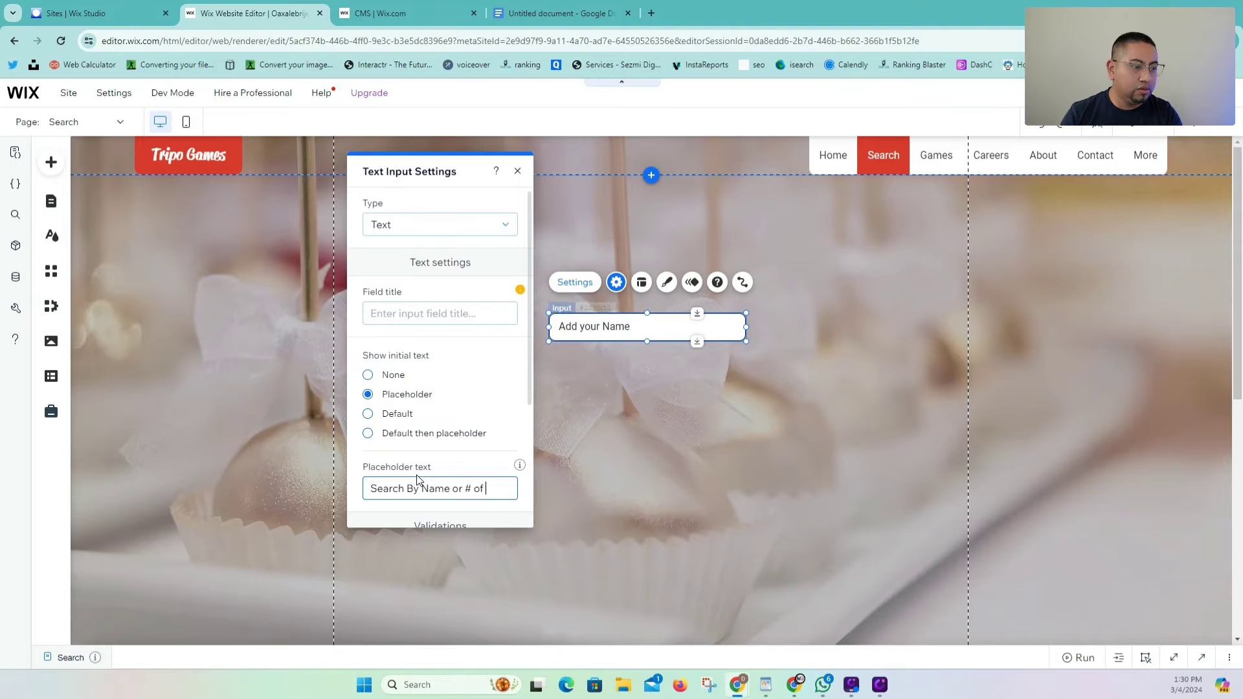
type(" Servings")
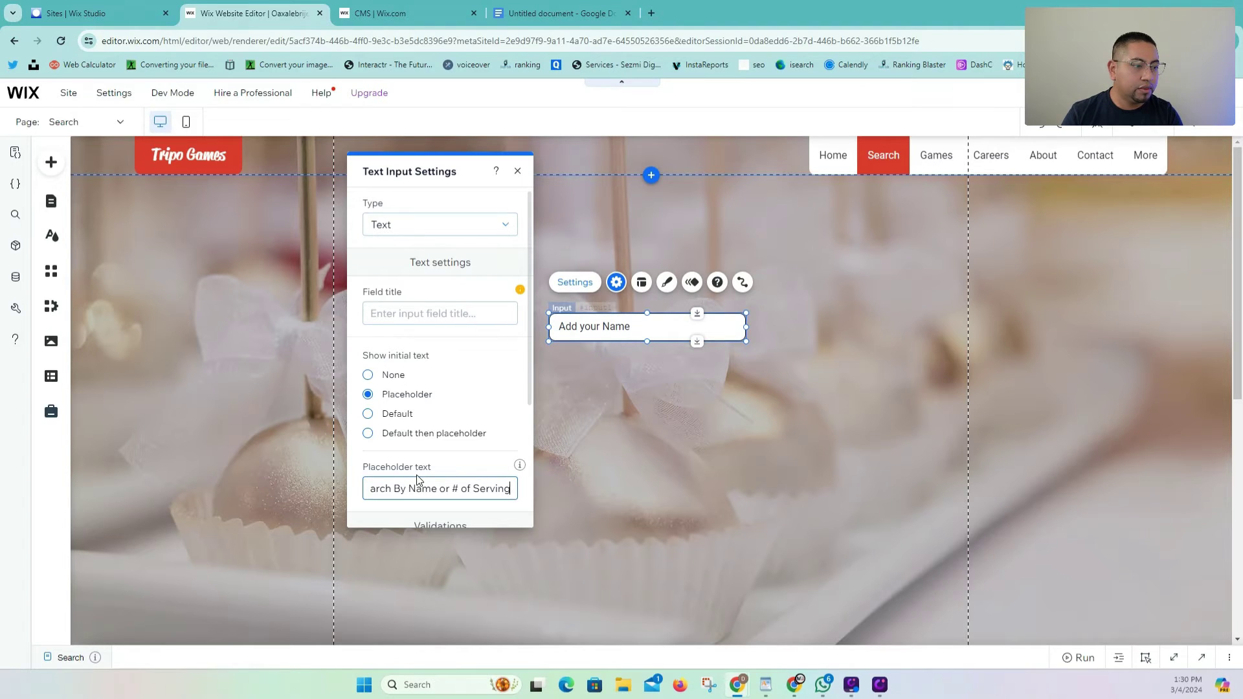
left_click(453, 461)
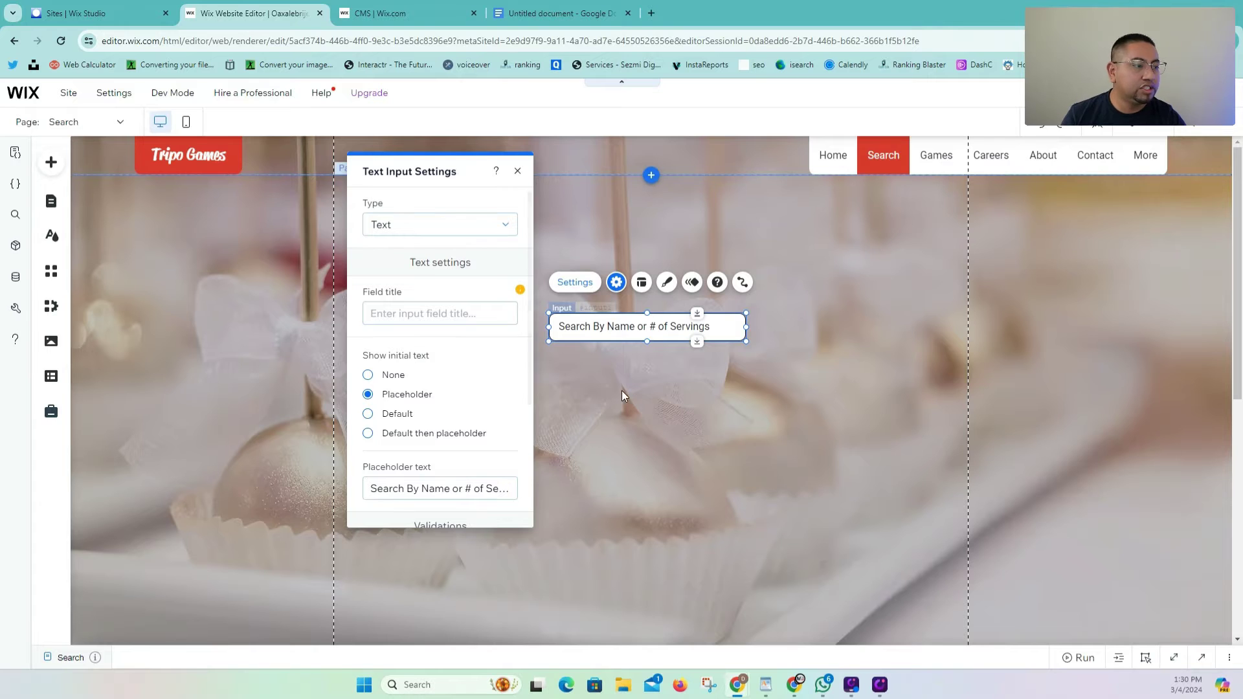
left_click_drag(746, 327, 775, 329)
left_click_drag(701, 342, 690, 341)
left_click(725, 383)
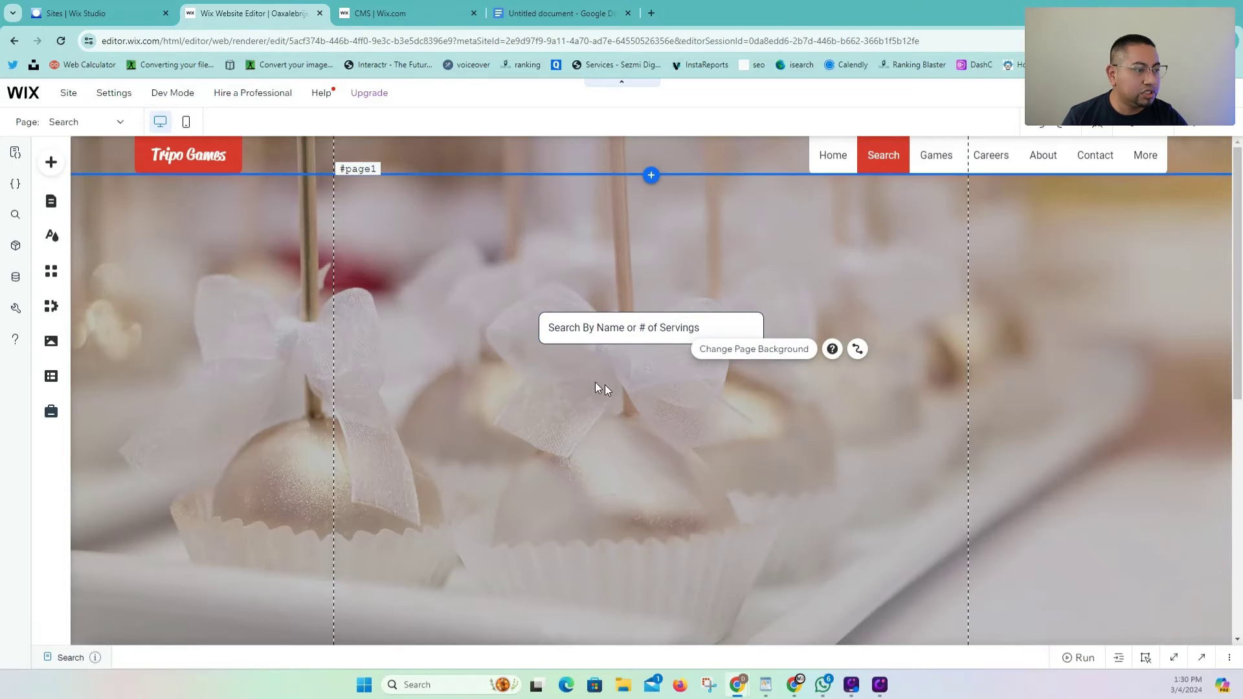
Place a blank repeater below the search box.
left_click(51, 165)
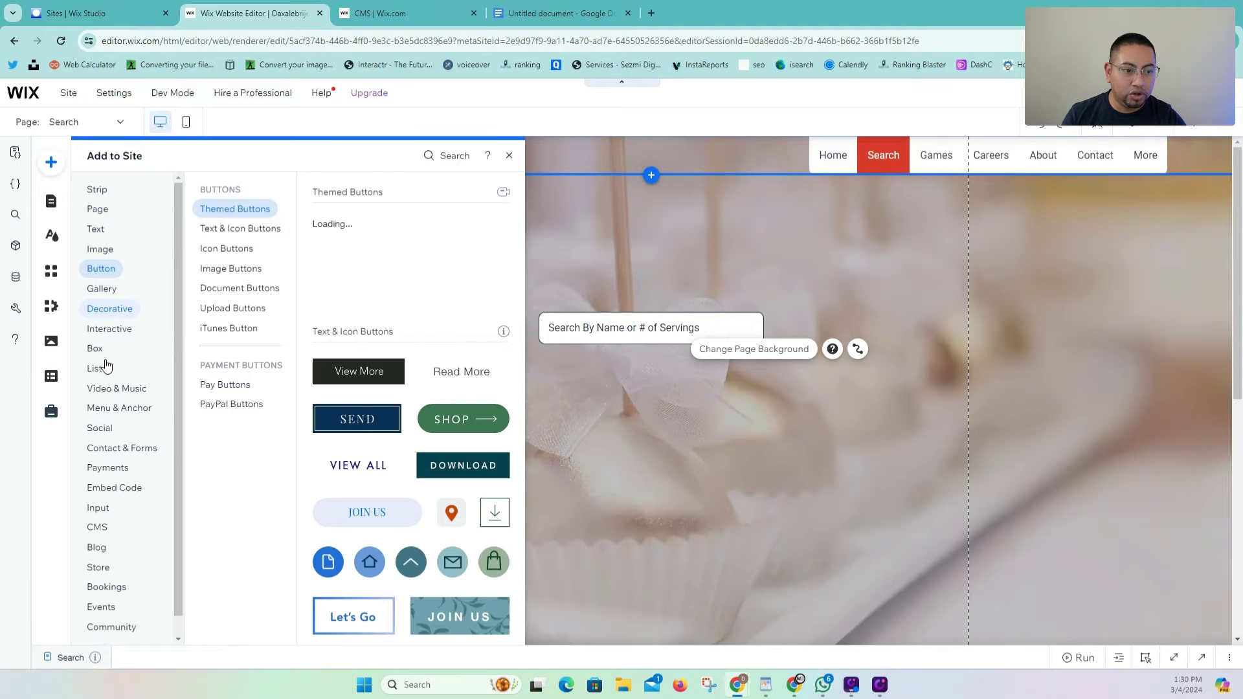
mouse_move(101, 370)
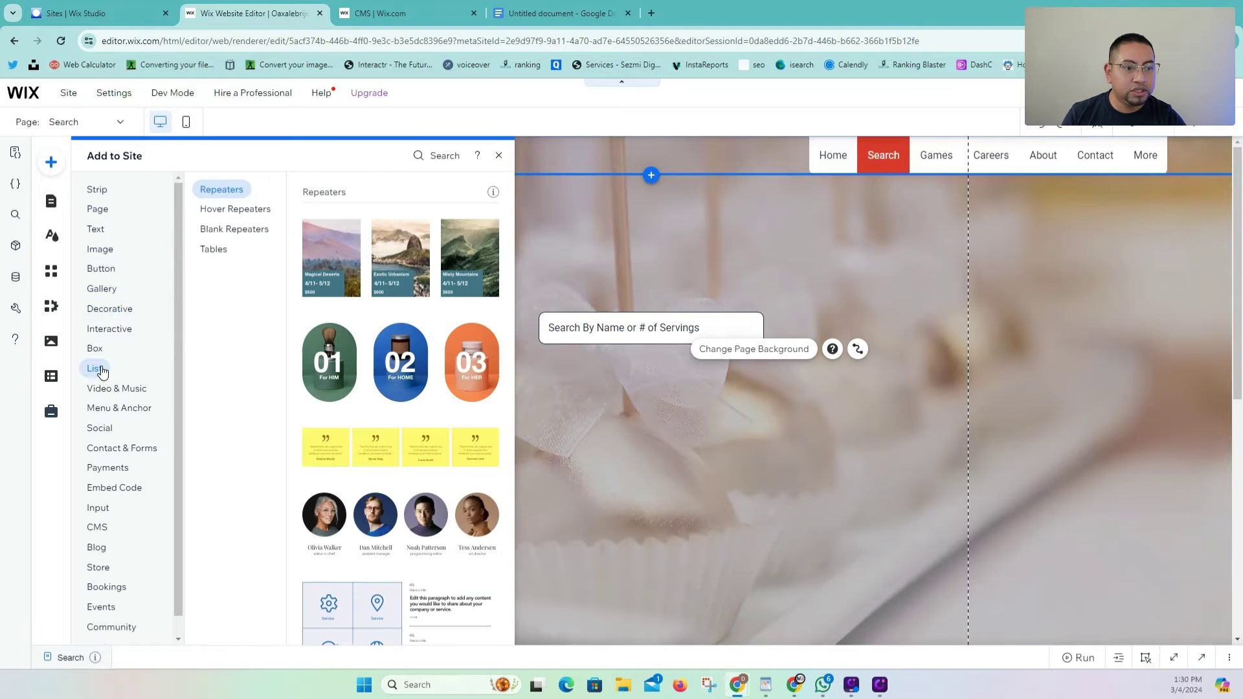
left_click(234, 231)
left_click_drag(345, 549, 599, 481)
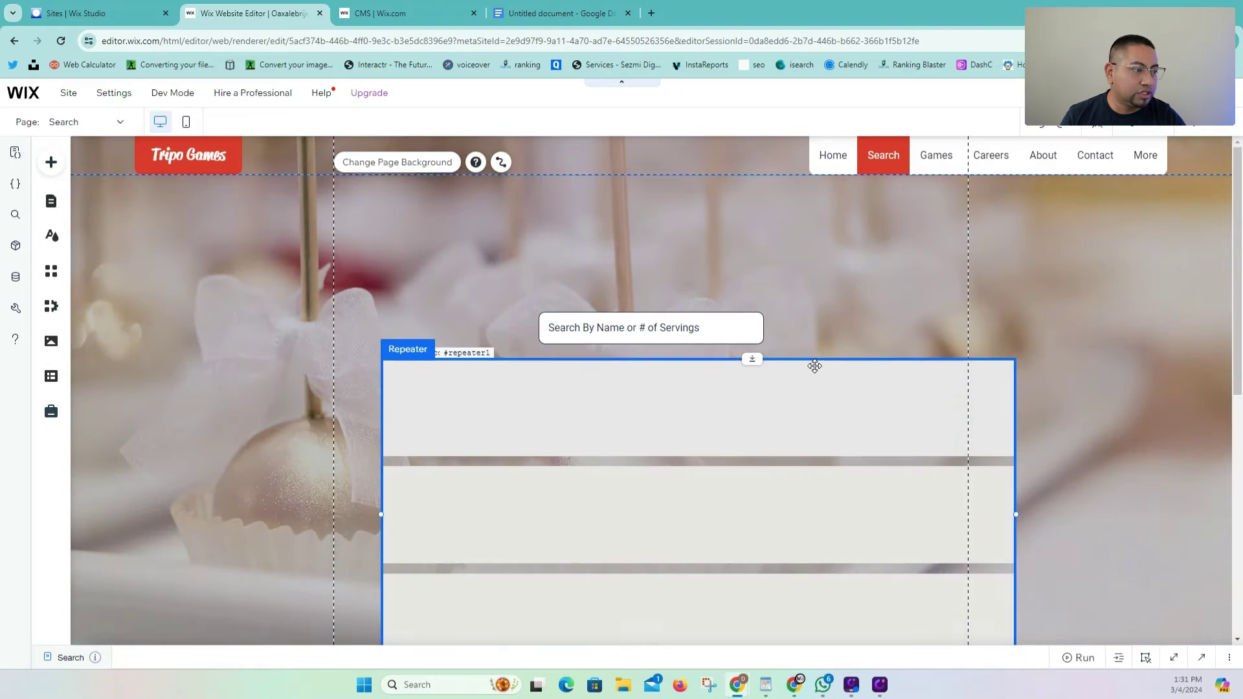
scroll(826, 351, "down", 5)
scroll(771, 424, "up", 3)
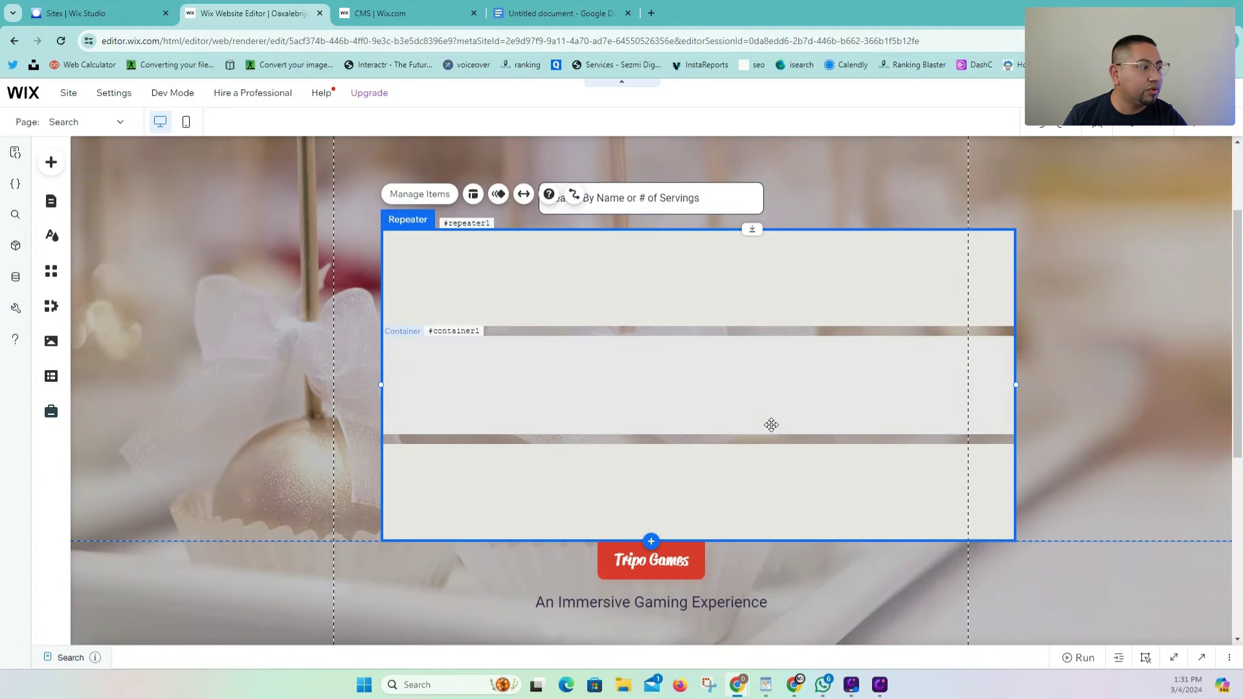
Shorten repeater items to 60 px, narrow them to about 415 px, and make it a single column.
left_click(611, 300)
left_click_drag(604, 326, 603, 268)
left_click_drag(1018, 250, 650, 259)
left_click(788, 280)
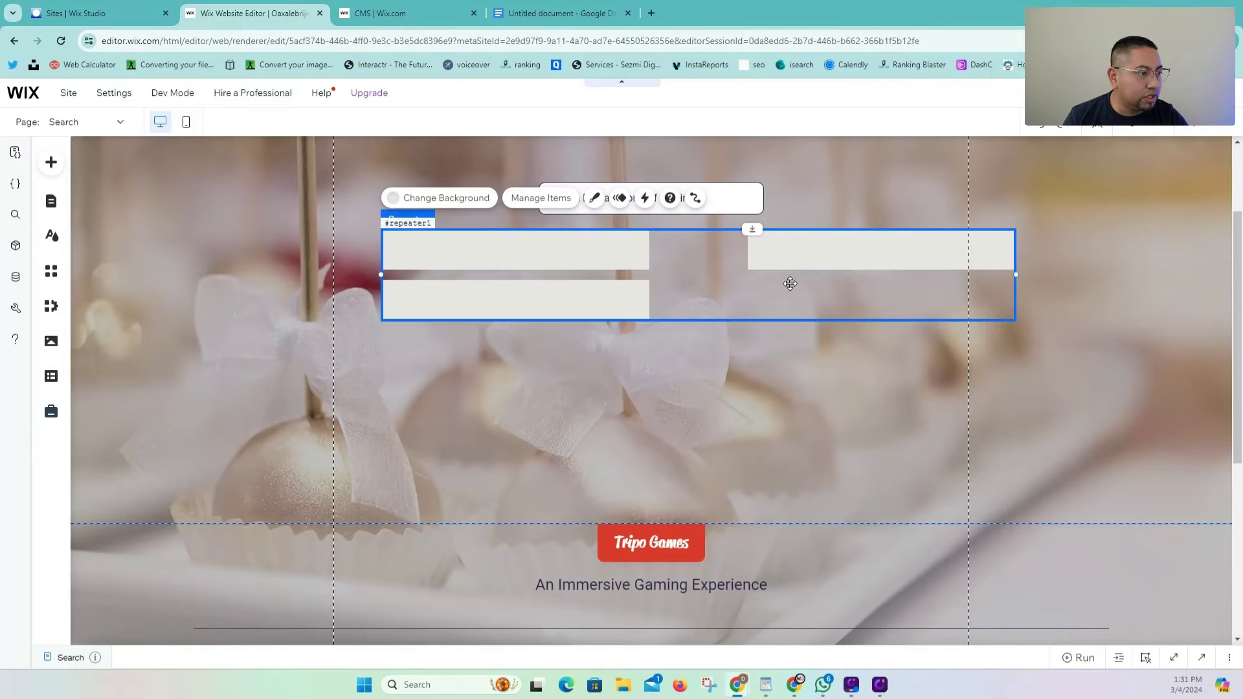
left_click_drag(1010, 277, 771, 251)
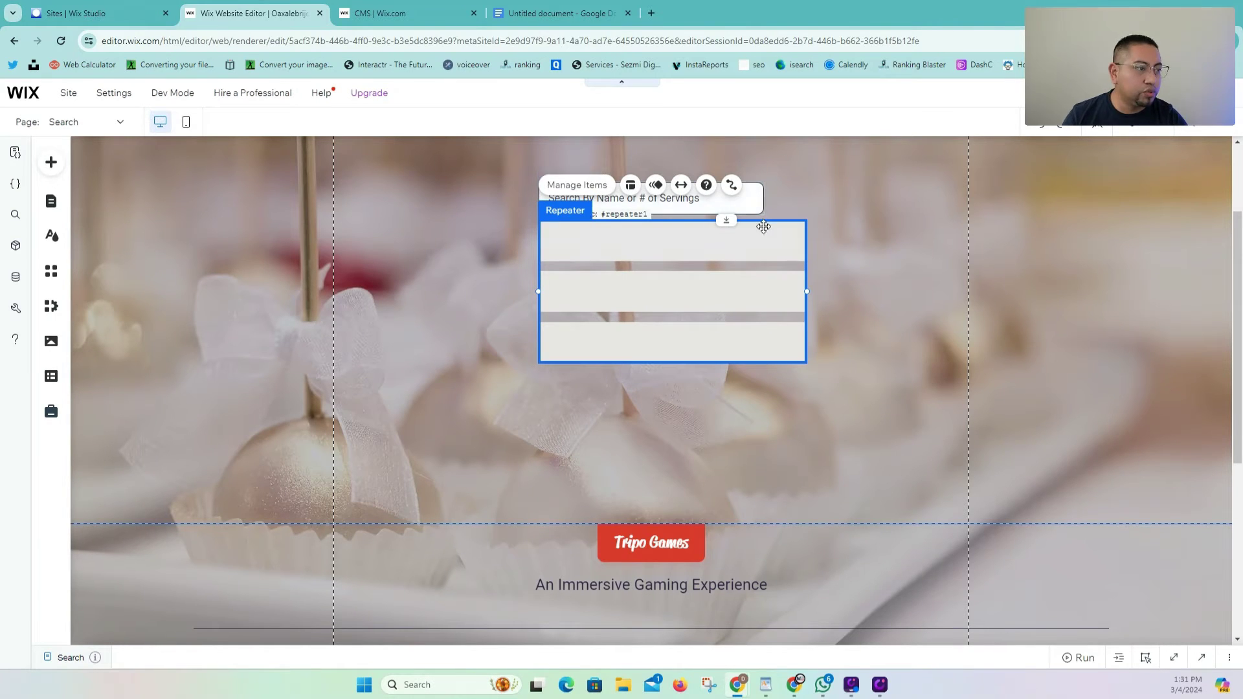
left_click(758, 197, "shift")
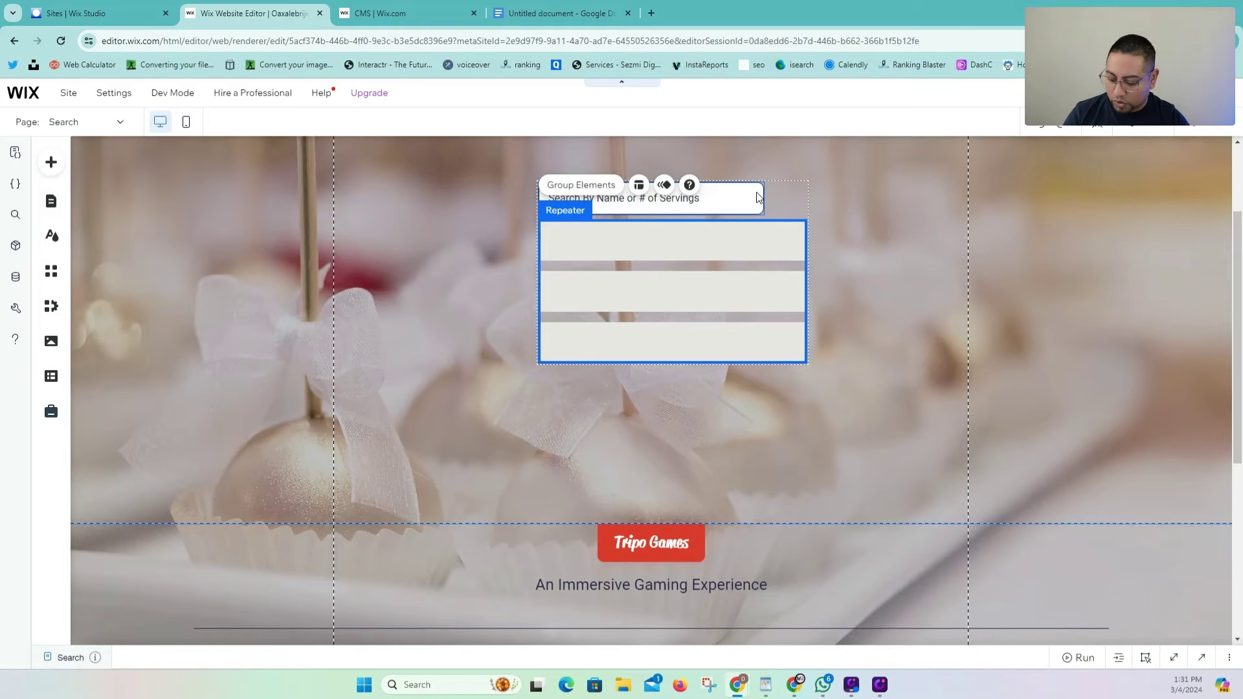
Group the search box and repeater together.
left_click(592, 186)
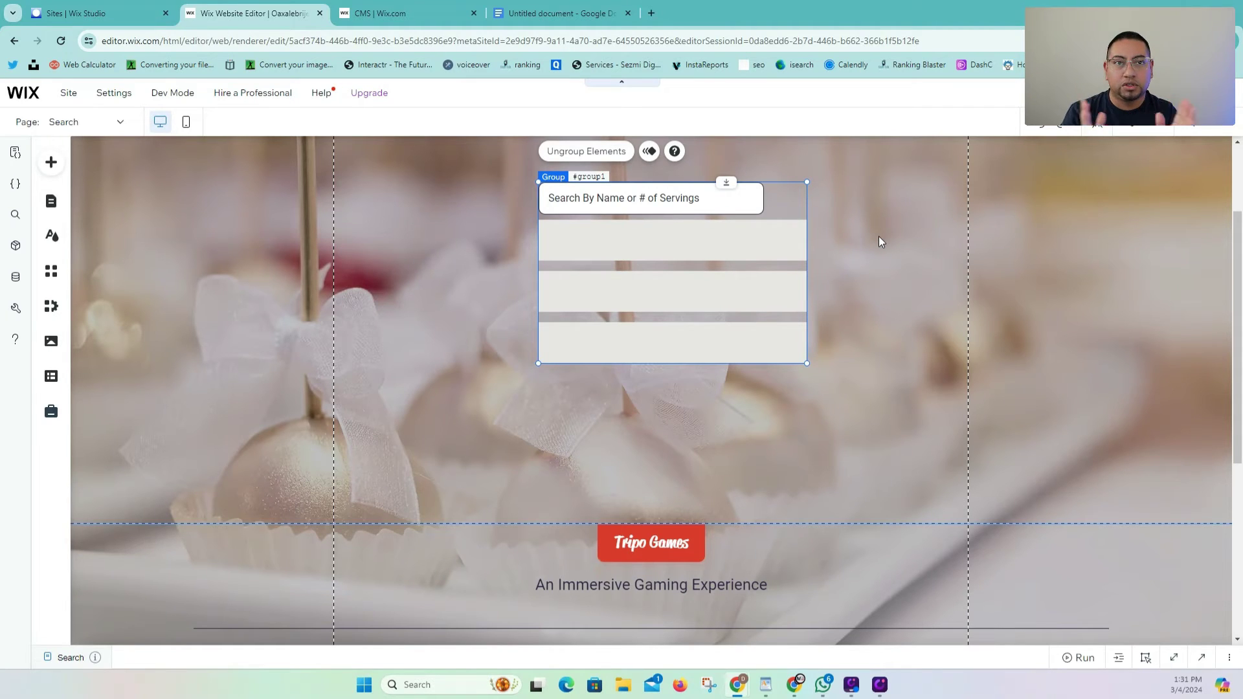
left_click(759, 198)
left_click(769, 198)
left_click(758, 198)
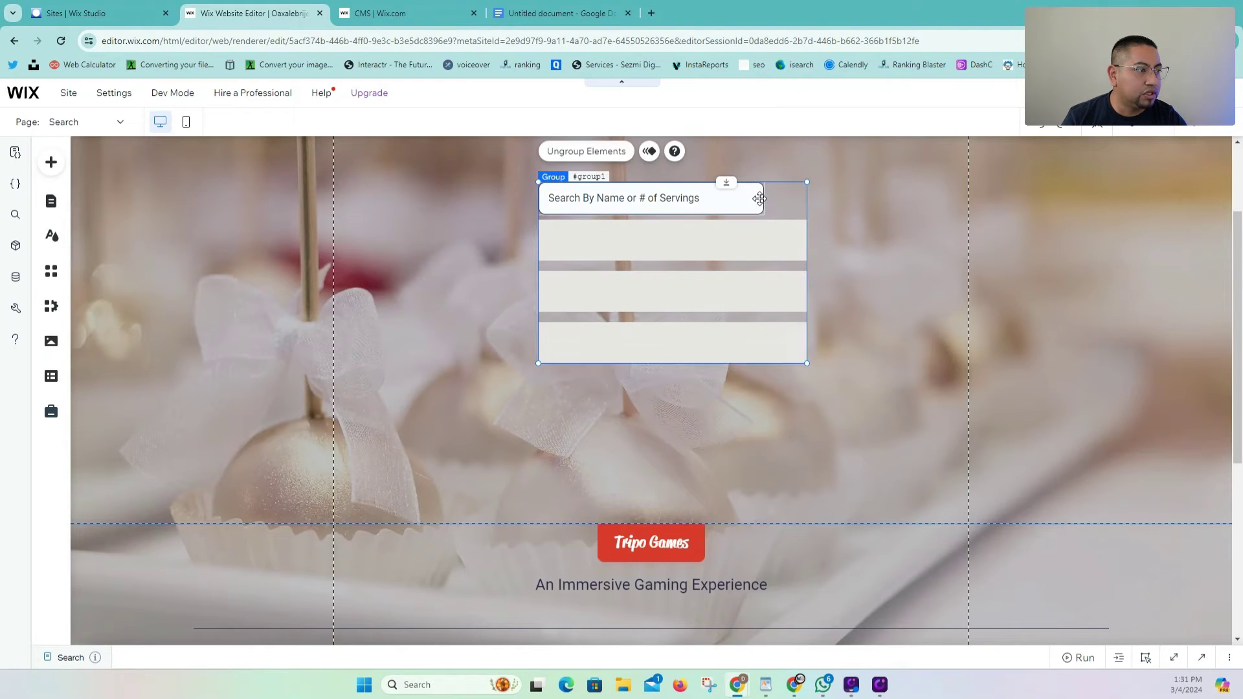
Widen the search box to the repeater's right edge and reselect the group.
left_click(762, 198)
left_click_drag(764, 198, 772, 269)
left_click(821, 264)
left_click(801, 260)
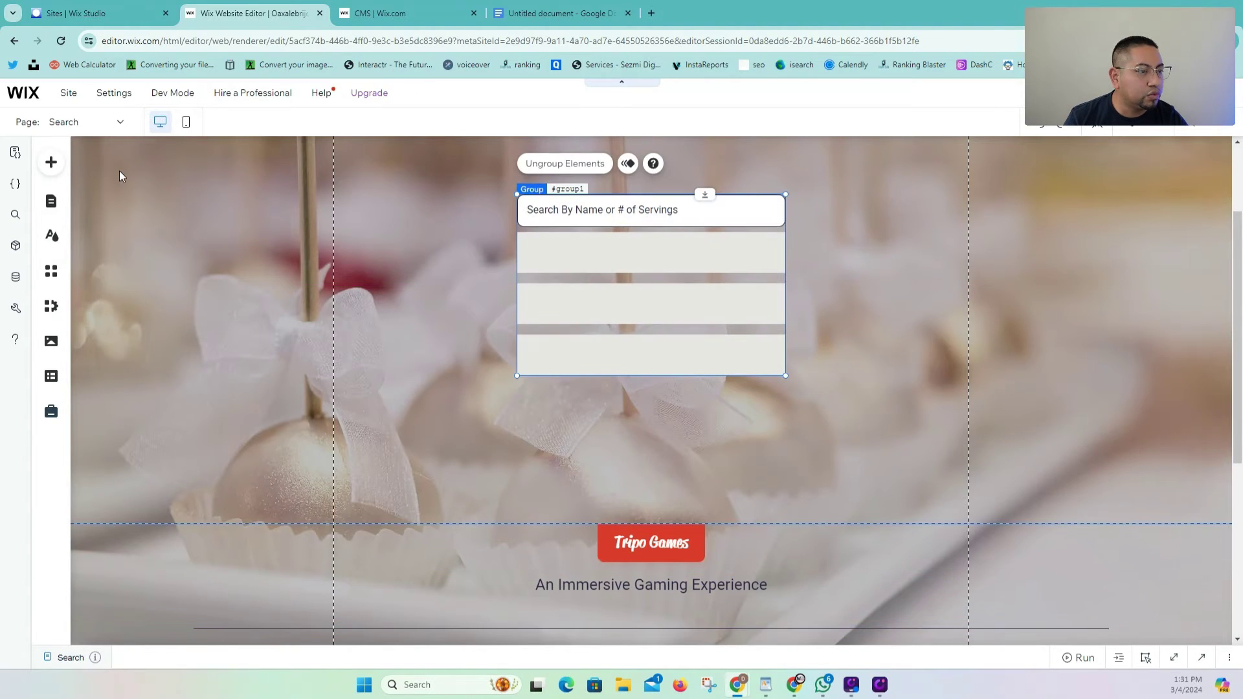
left_click(51, 162)
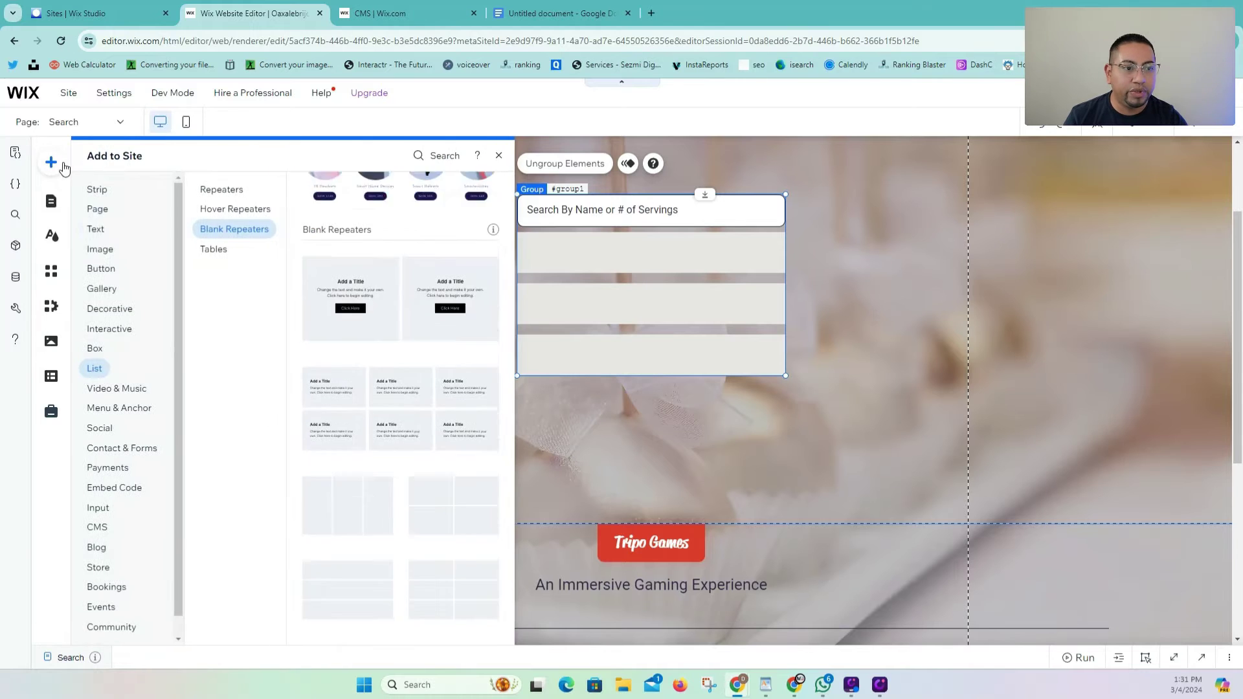
Add a Heading 6 text below the repeater and set its font to Wix Madefor Text Medium.
left_click(97, 248)
left_click(95, 235)
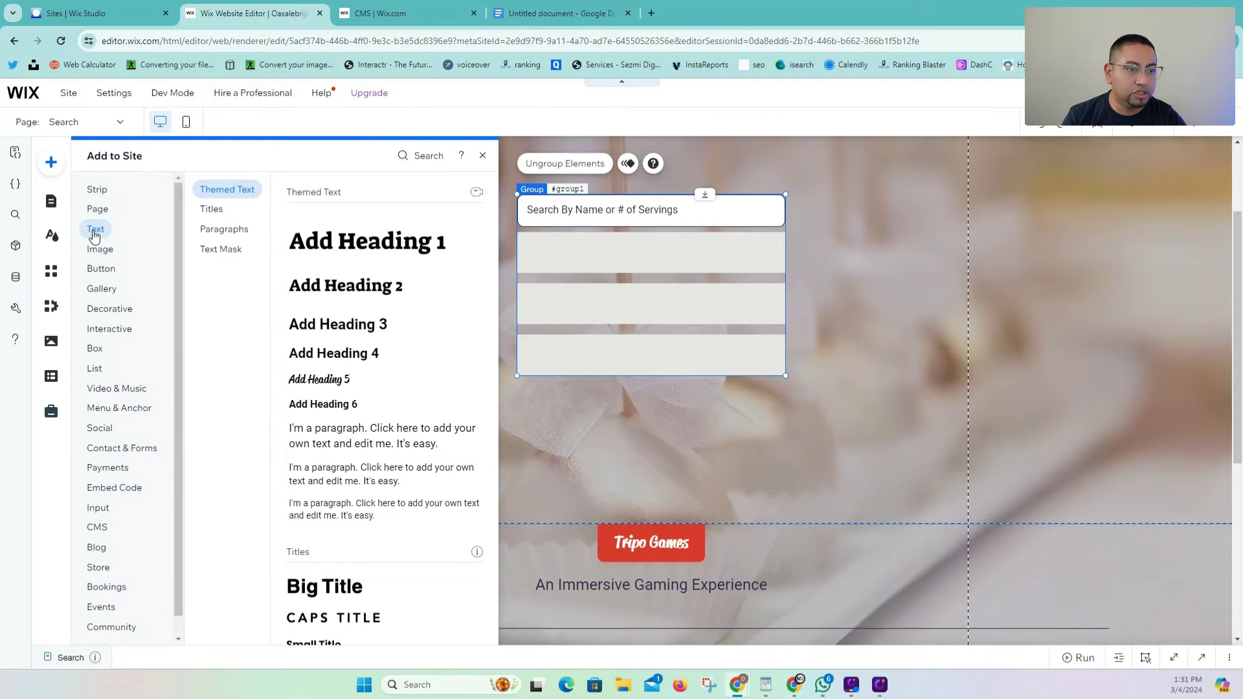
left_click_drag(322, 406, 554, 436)
left_click(494, 397)
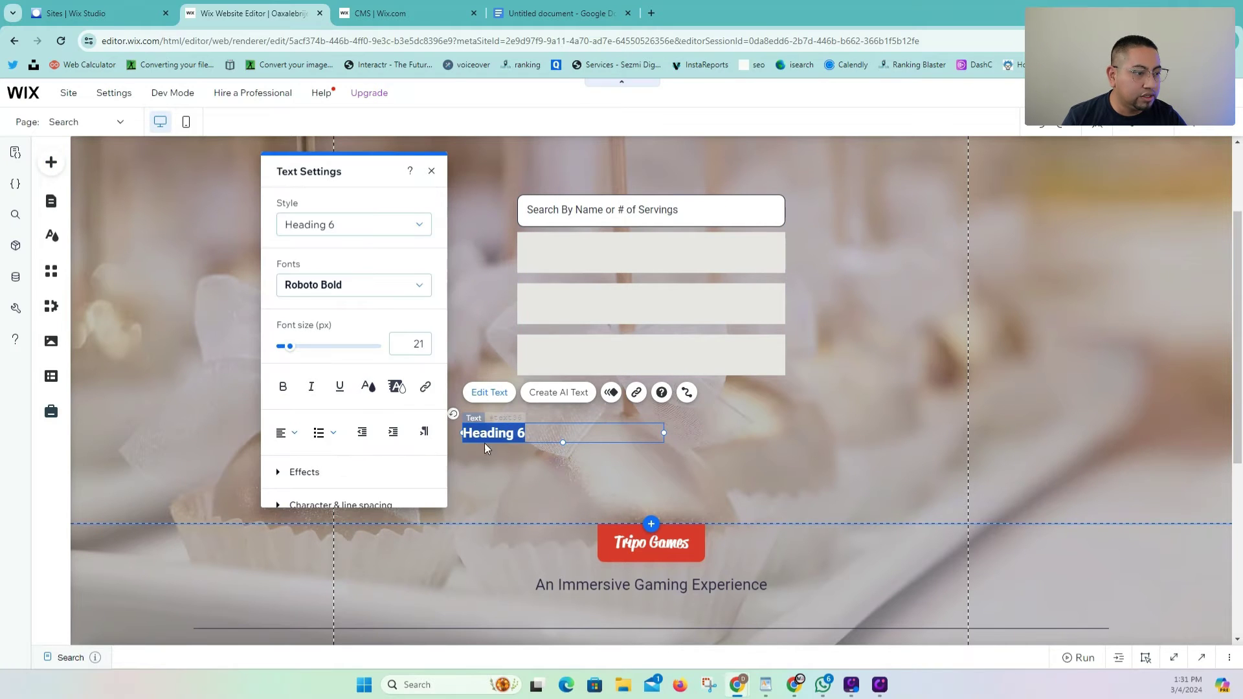
left_click(333, 294)
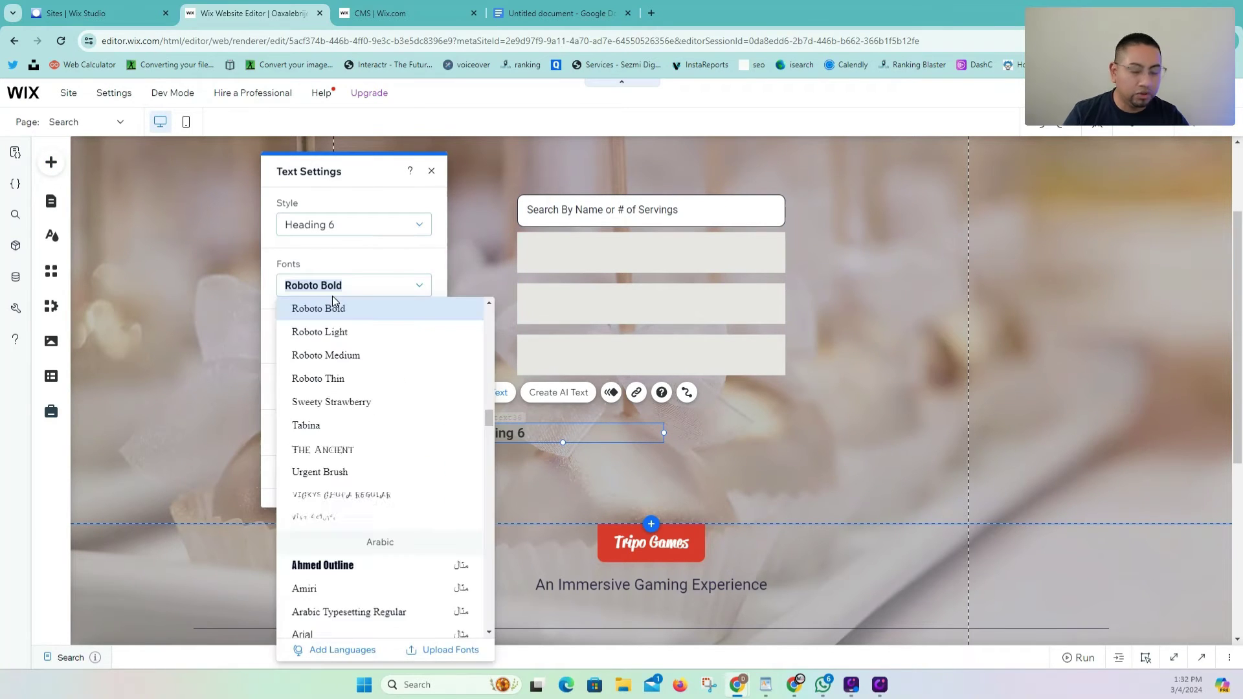
type("Wix Madefor Display")
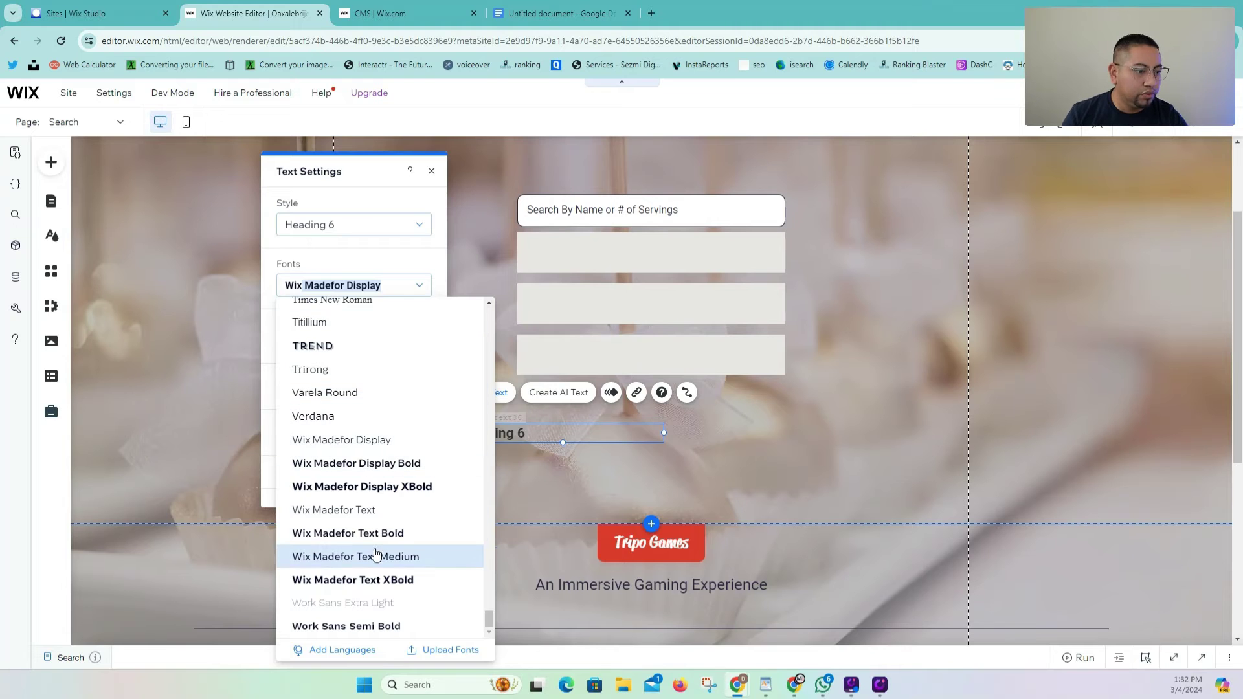
left_click(374, 556)
Size the heading to 17 px, move it into the first repeater item, and widen it to 363 px.
left_click(418, 345)
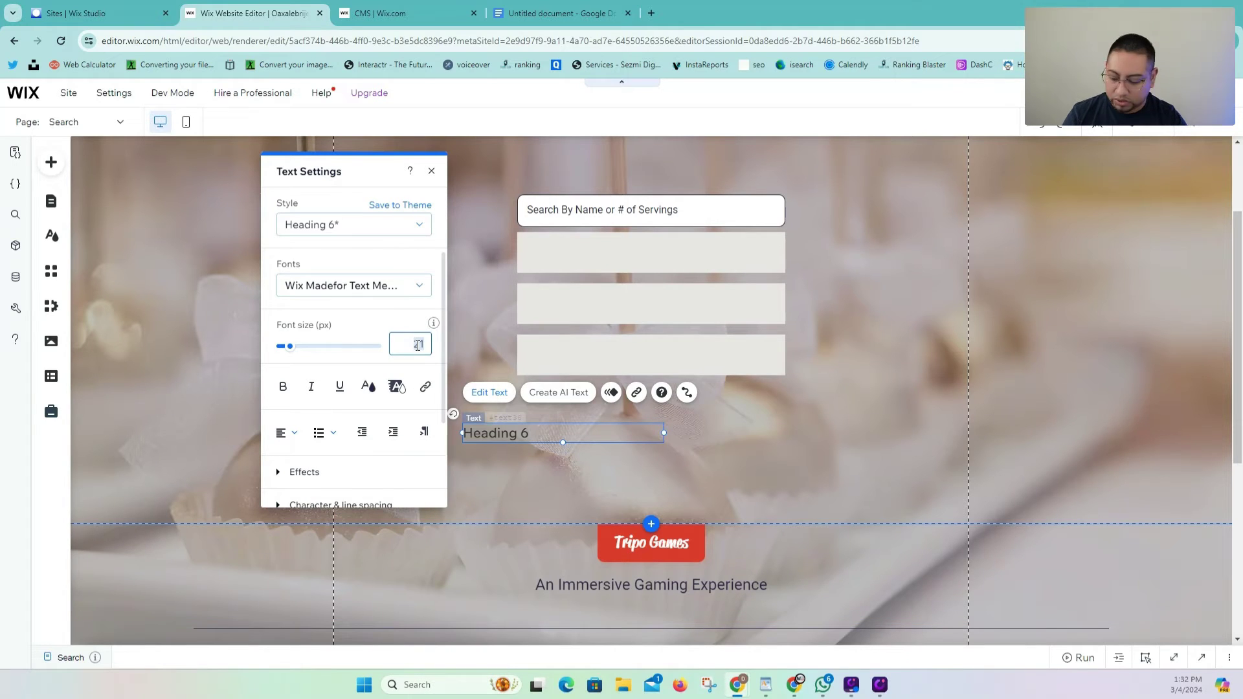
type("15")
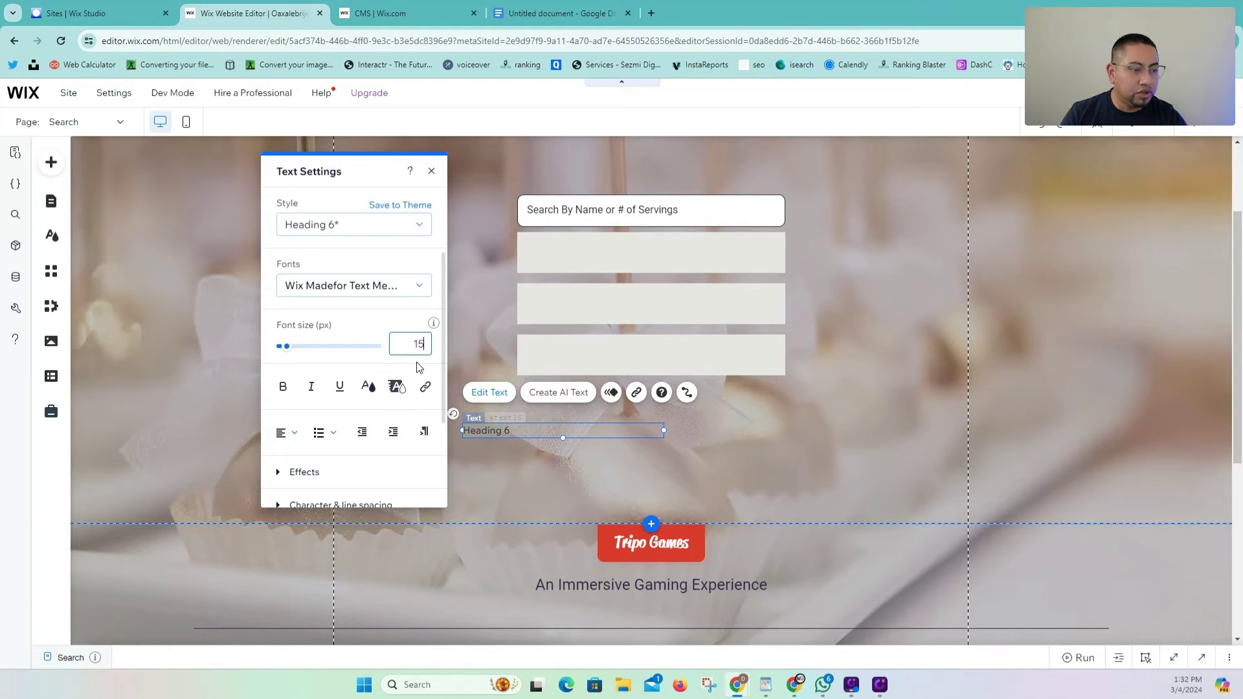
type("7")
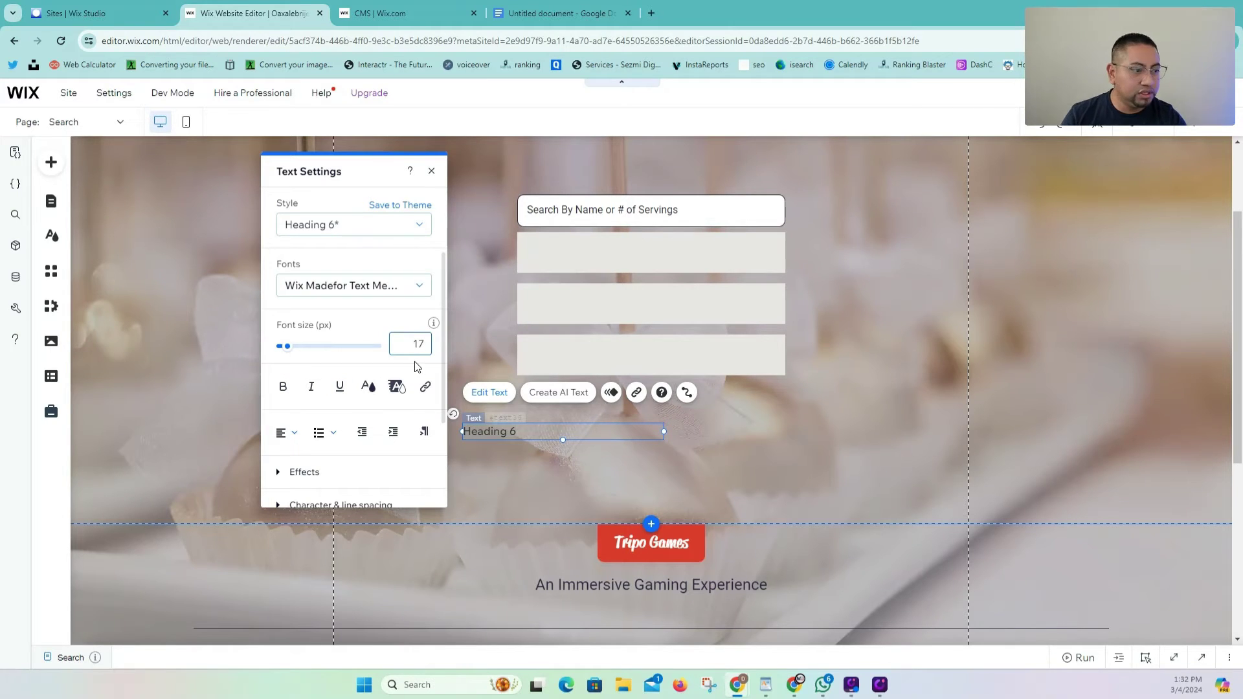
left_click(674, 430)
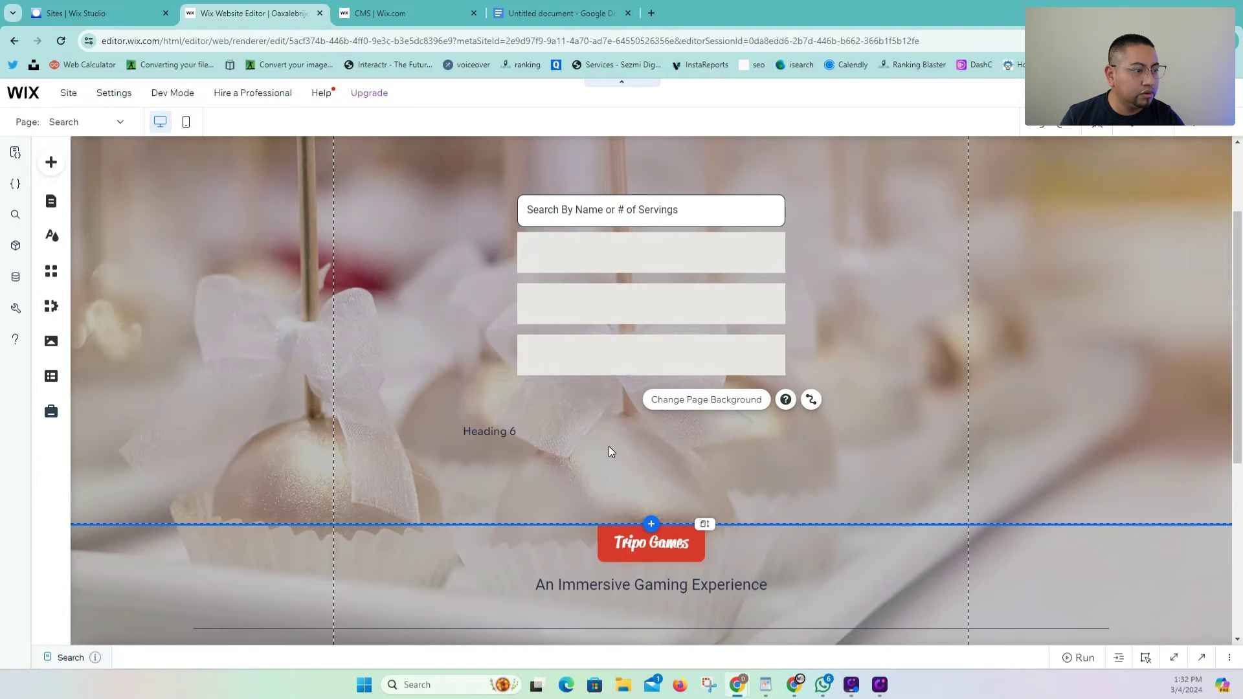
left_click_drag(513, 440, 574, 249)
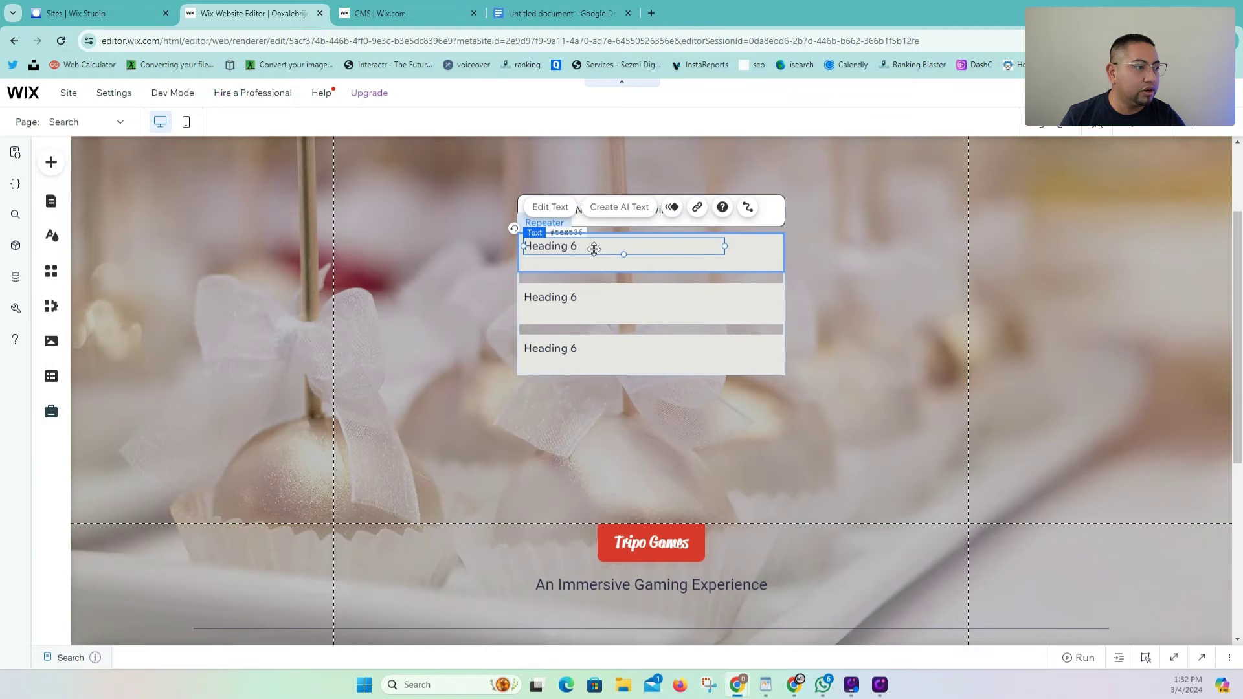
left_click_drag(725, 244, 758, 244)
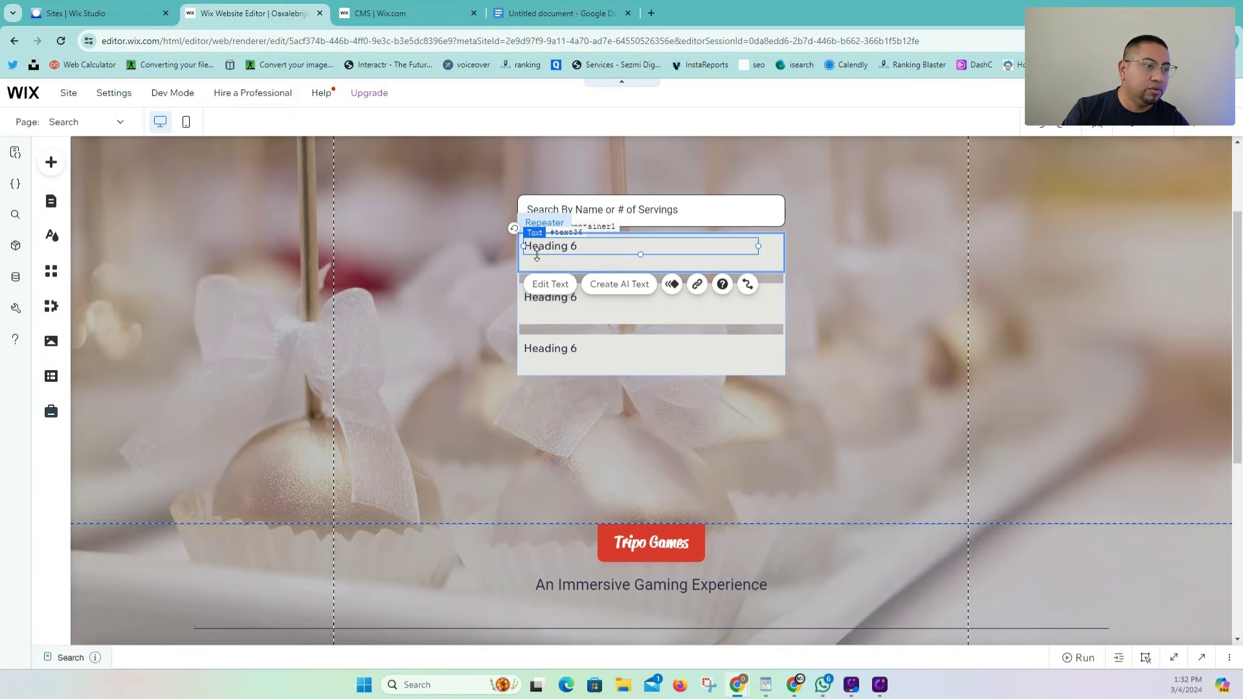
left_click(54, 163)
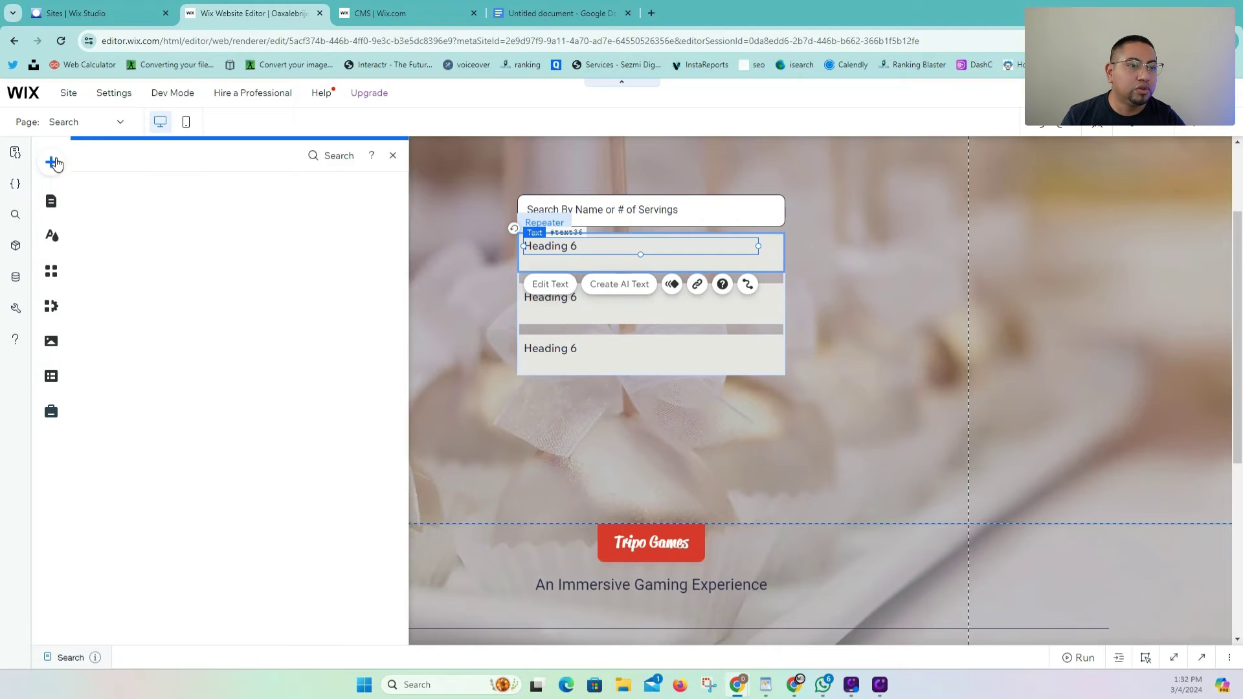
Duplicate the repeater heading to create a second text line.
left_click(599, 245)
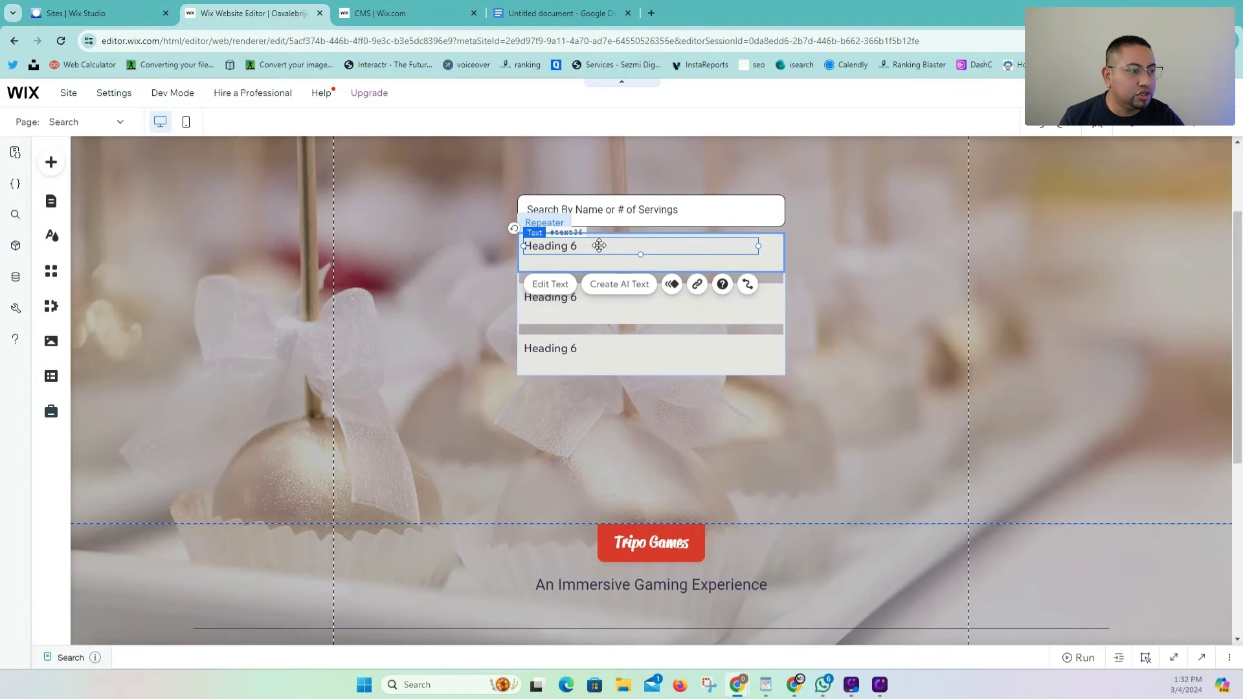
right_click(601, 249)
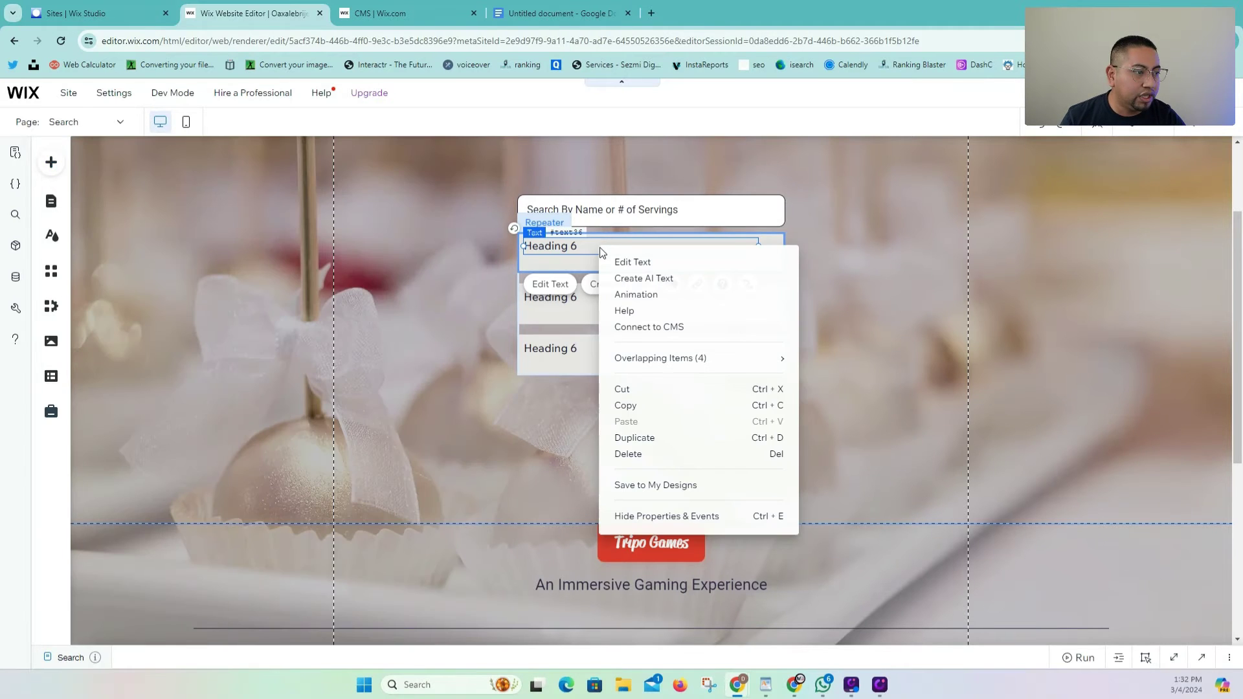
left_click(650, 438)
left_click(575, 300)
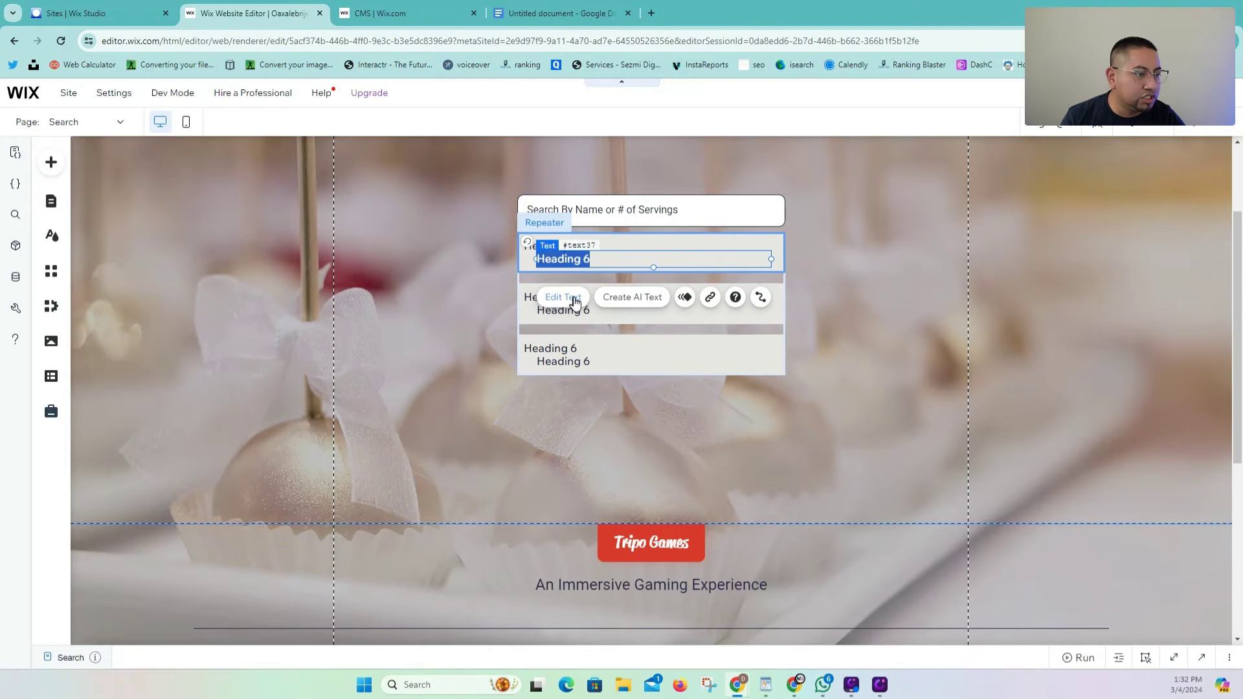
Give the duplicated text the Wix Madefor Display font at 13 px.
left_click(851, 386)
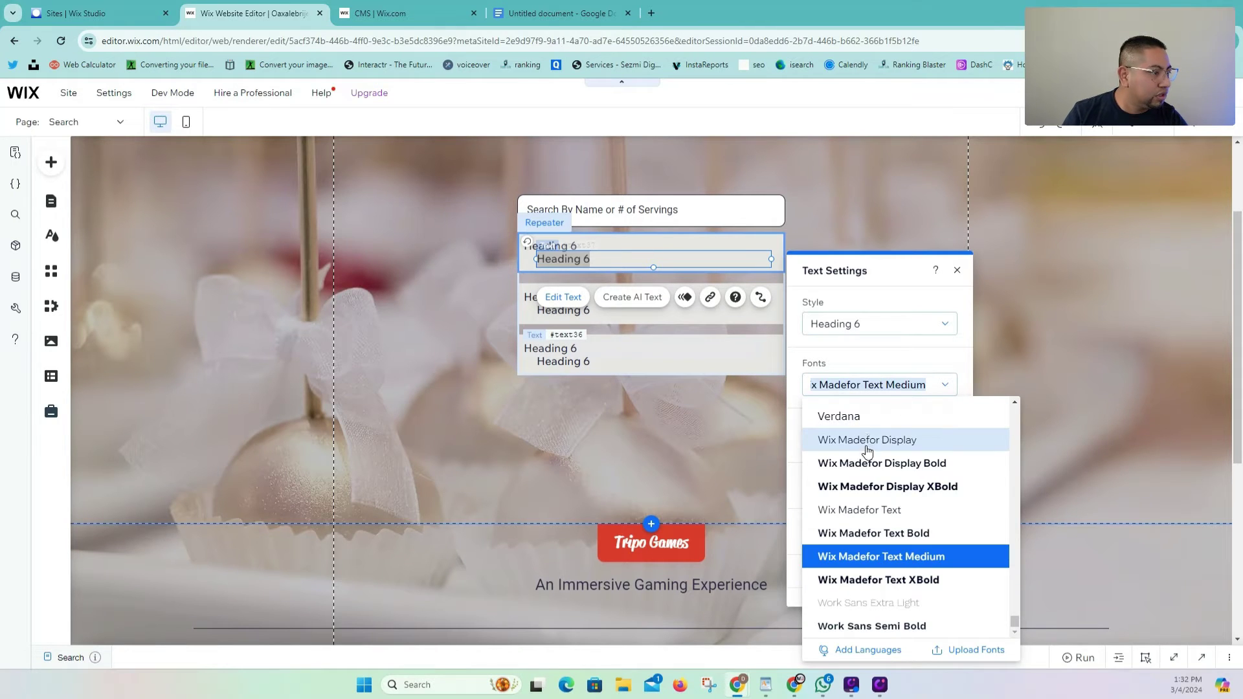
left_click(871, 443)
left_click(944, 442)
type("14")
key("Return")
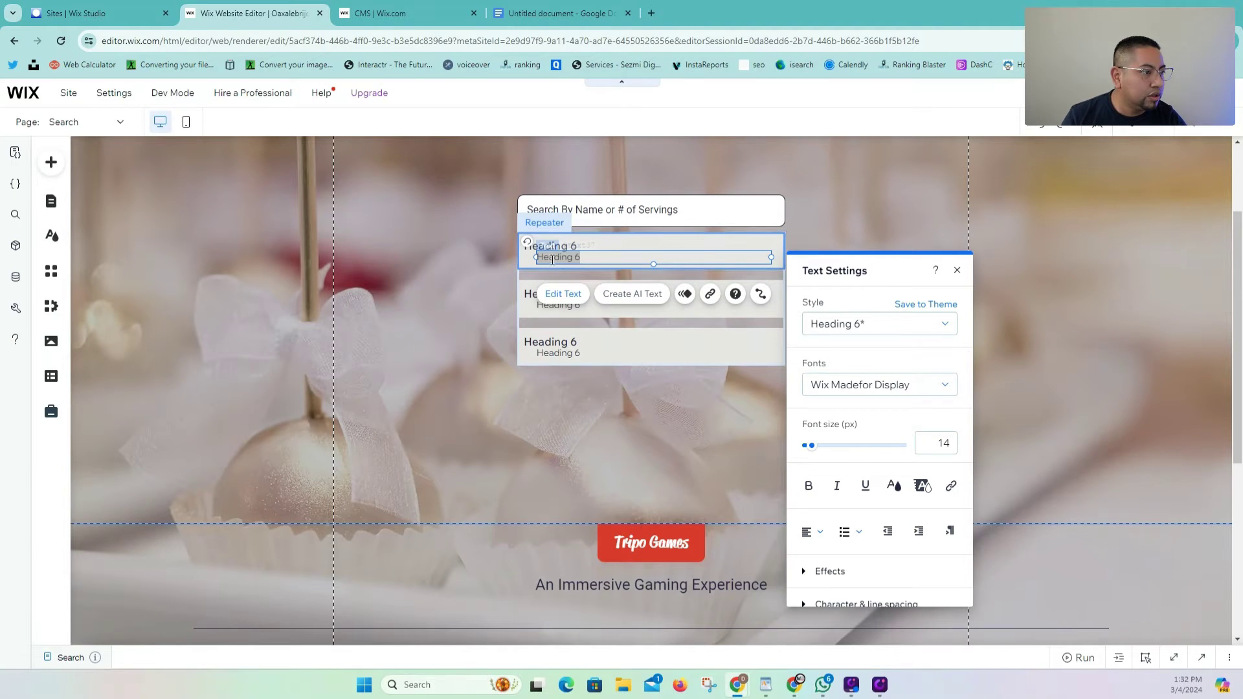
left_click(946, 439)
type("13")
key("Return")
left_click(864, 235)
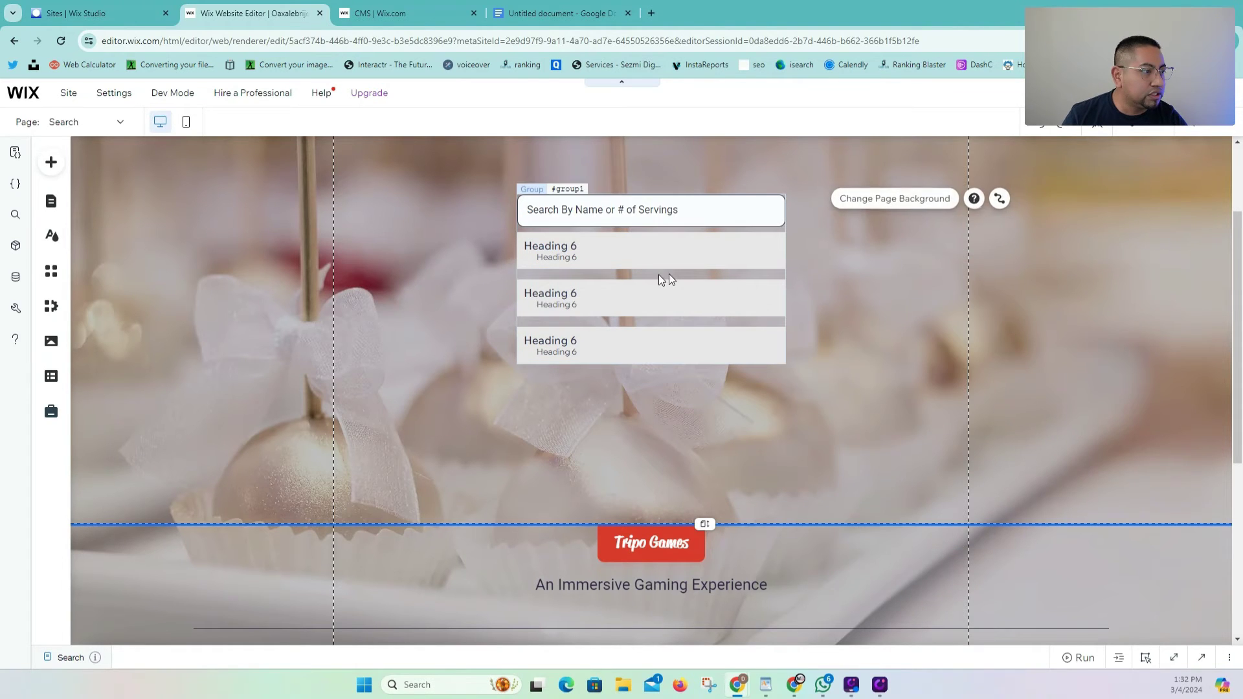
Align the subtitle text under the heading and delete its placeholder text.
left_click(559, 257)
left_click(559, 257)
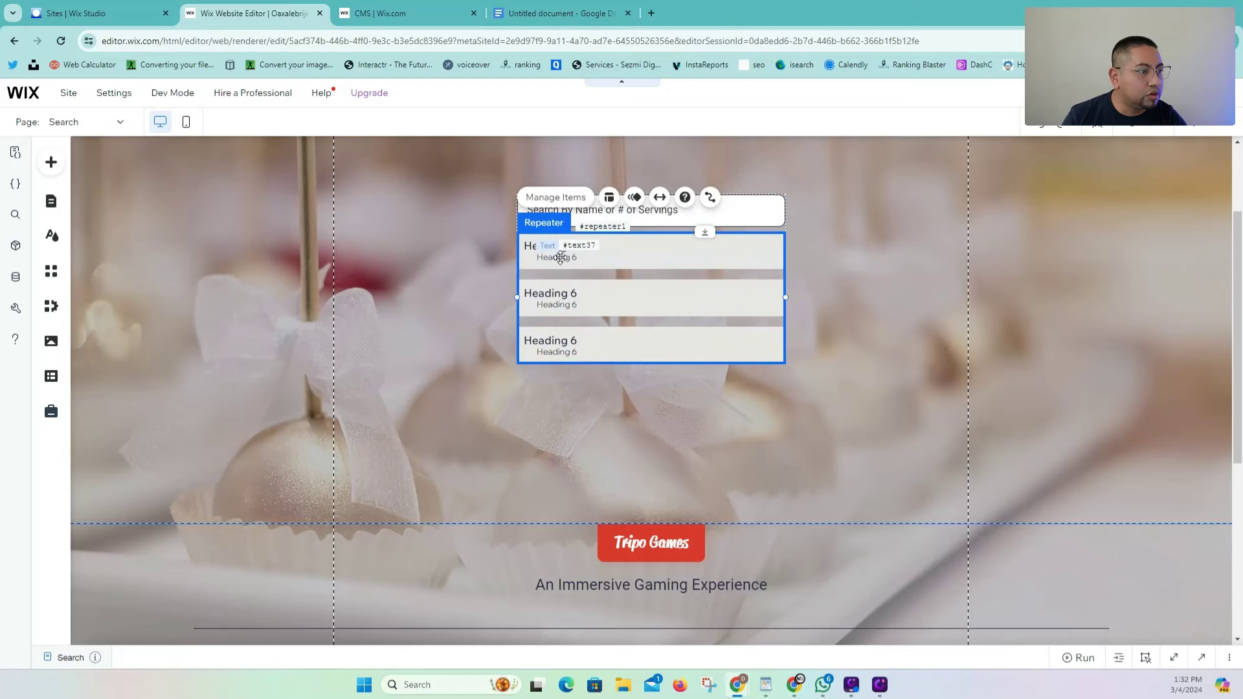
left_click(560, 257)
left_click_drag(559, 257, 551, 260)
double_click(551, 260)
key("BackSpace")
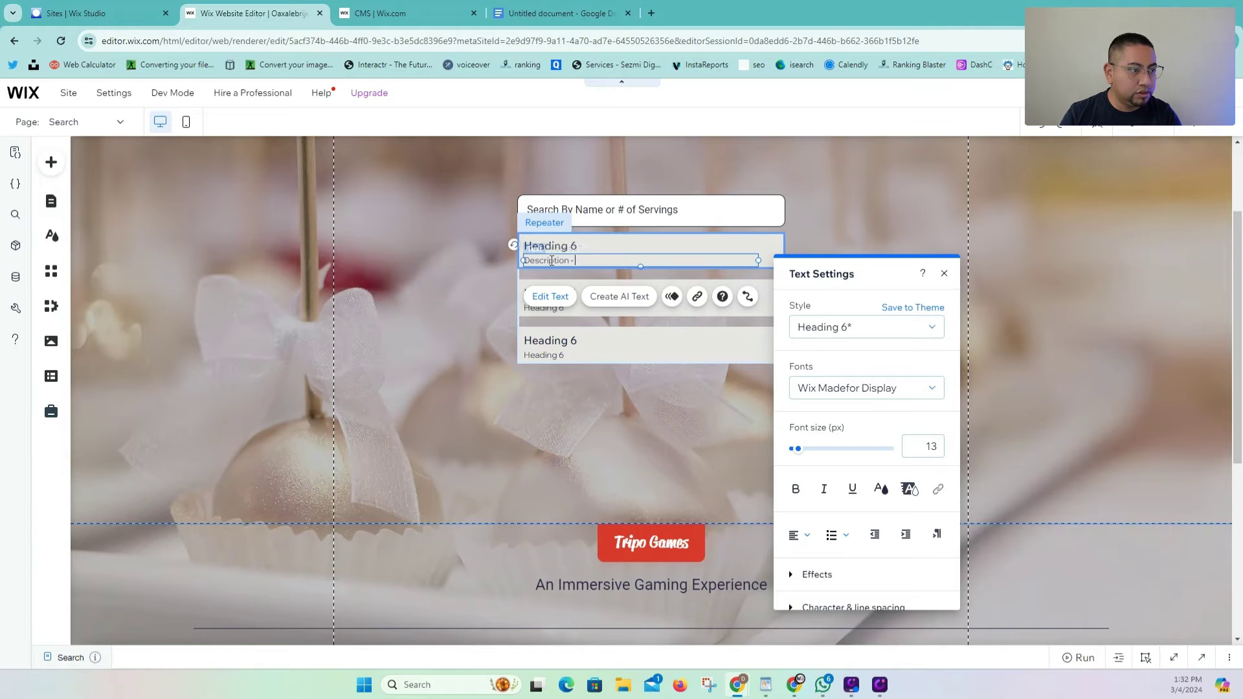
Rename the main heading to 'Recipe name - cms'.
left_click(600, 245)
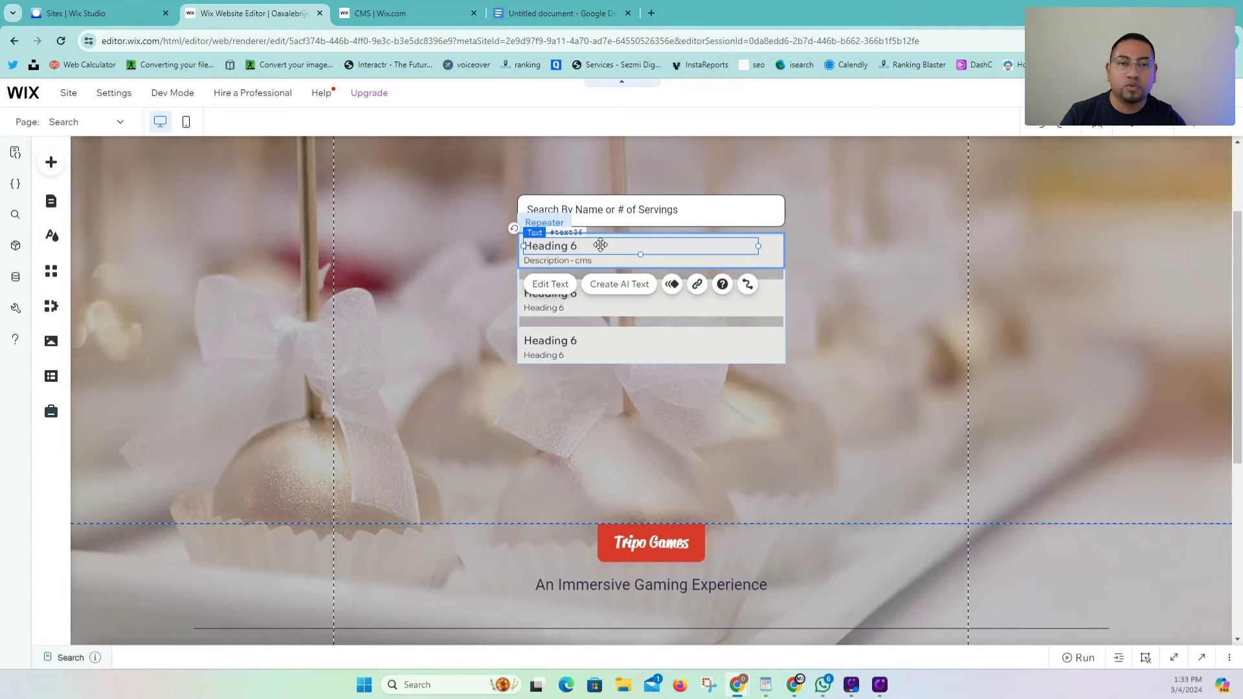
double_click(600, 246)
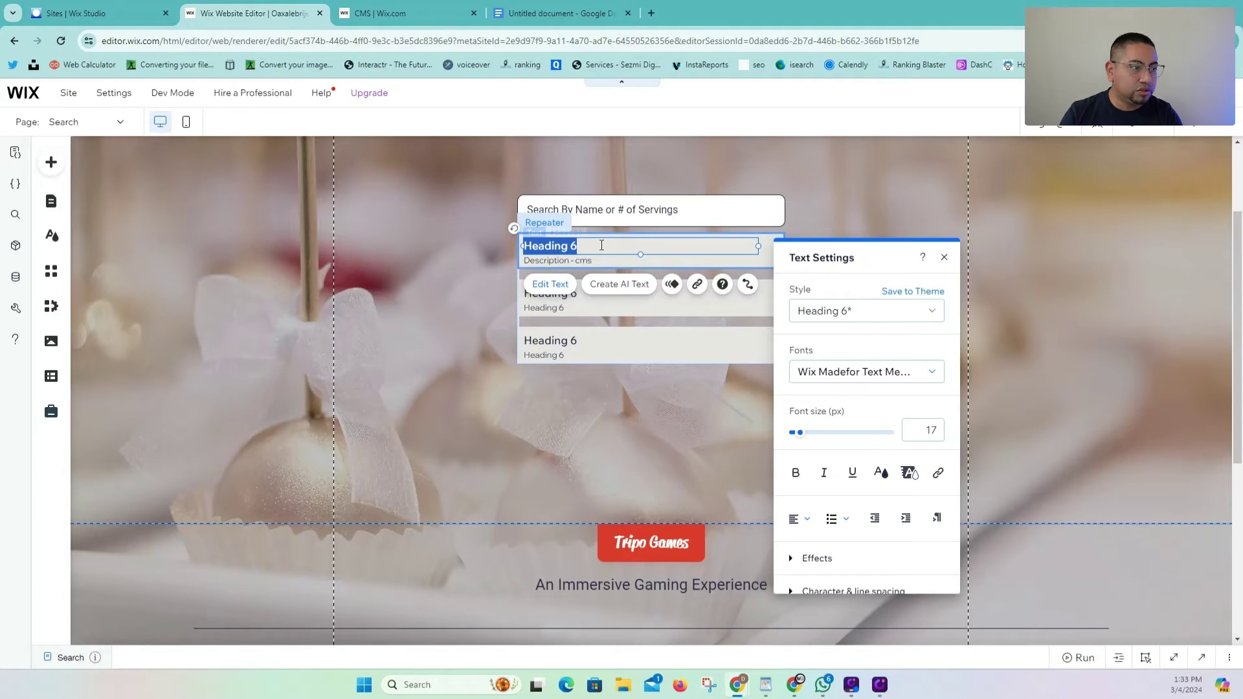
type("Recipe name - cms")
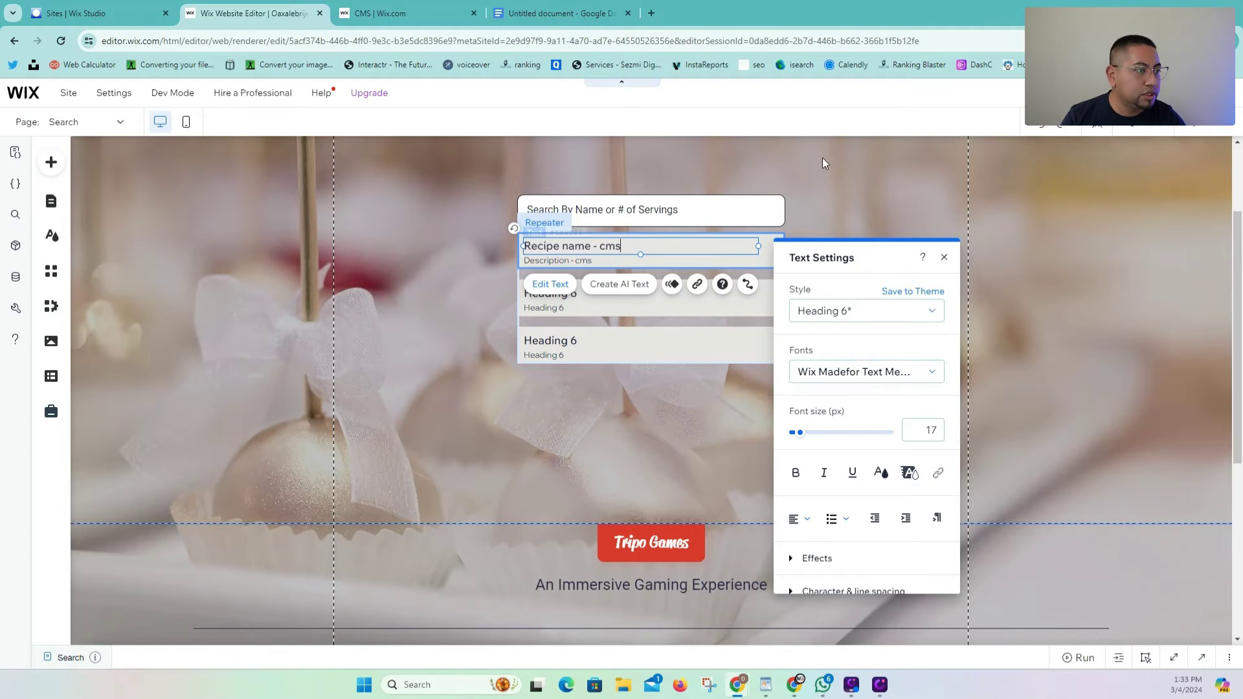
left_click(820, 161)
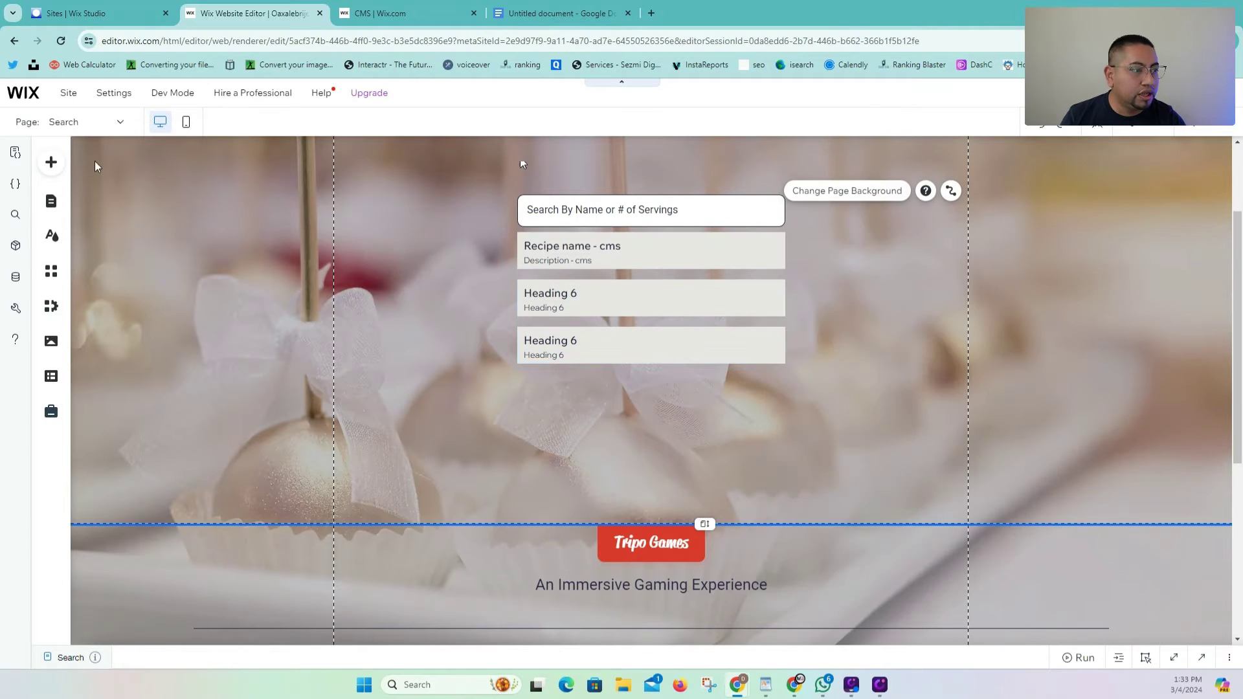
left_click(63, 165)
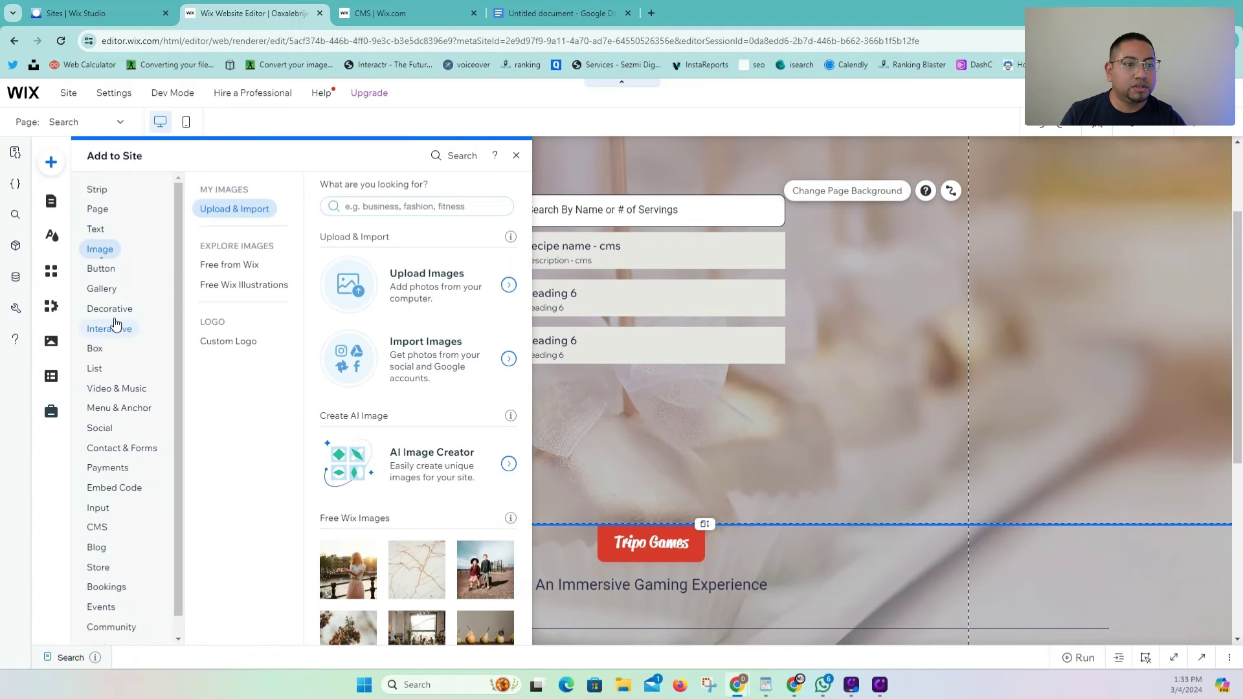
Place the '>' Text & Icon button from the Button elements onto the page.
mouse_move(111, 269)
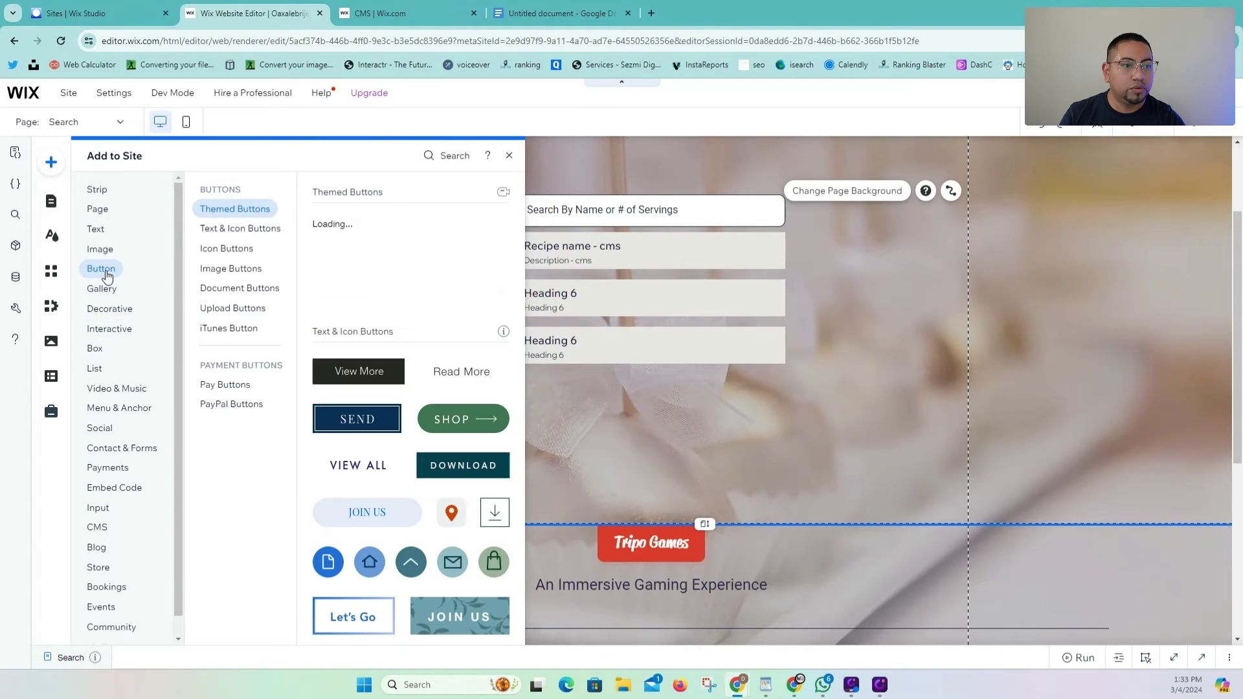
scroll(450, 445, "down", 4)
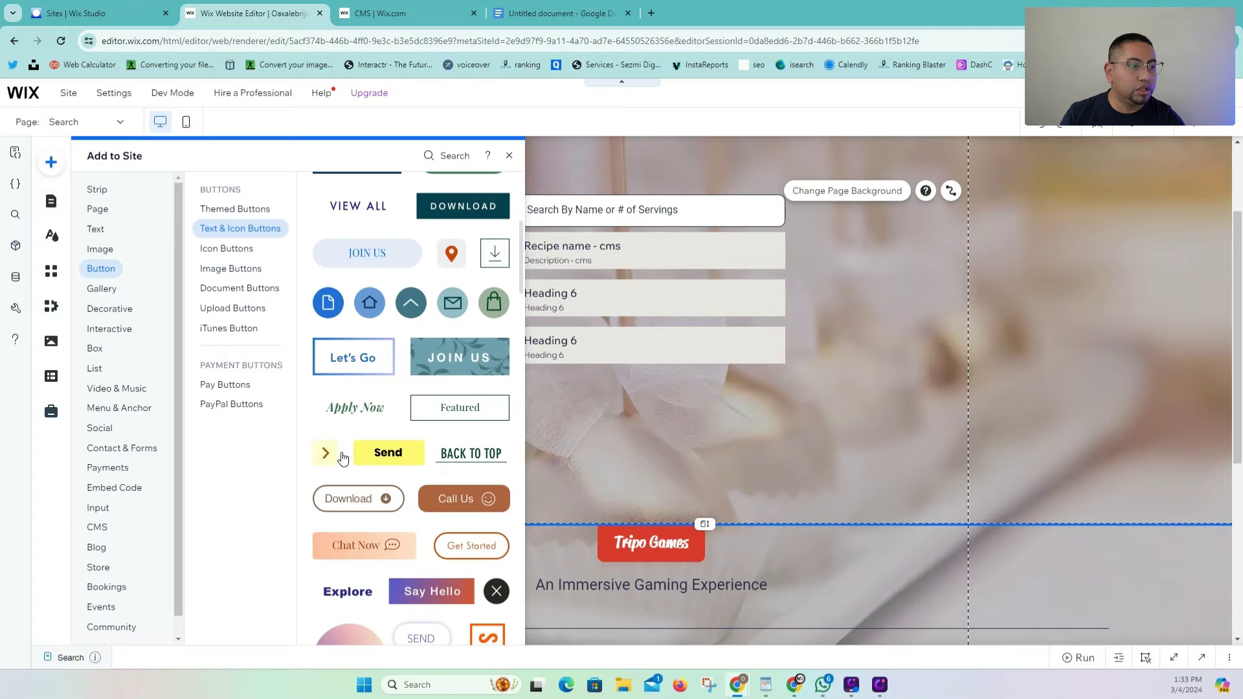
left_click_drag(330, 453, 375, 278)
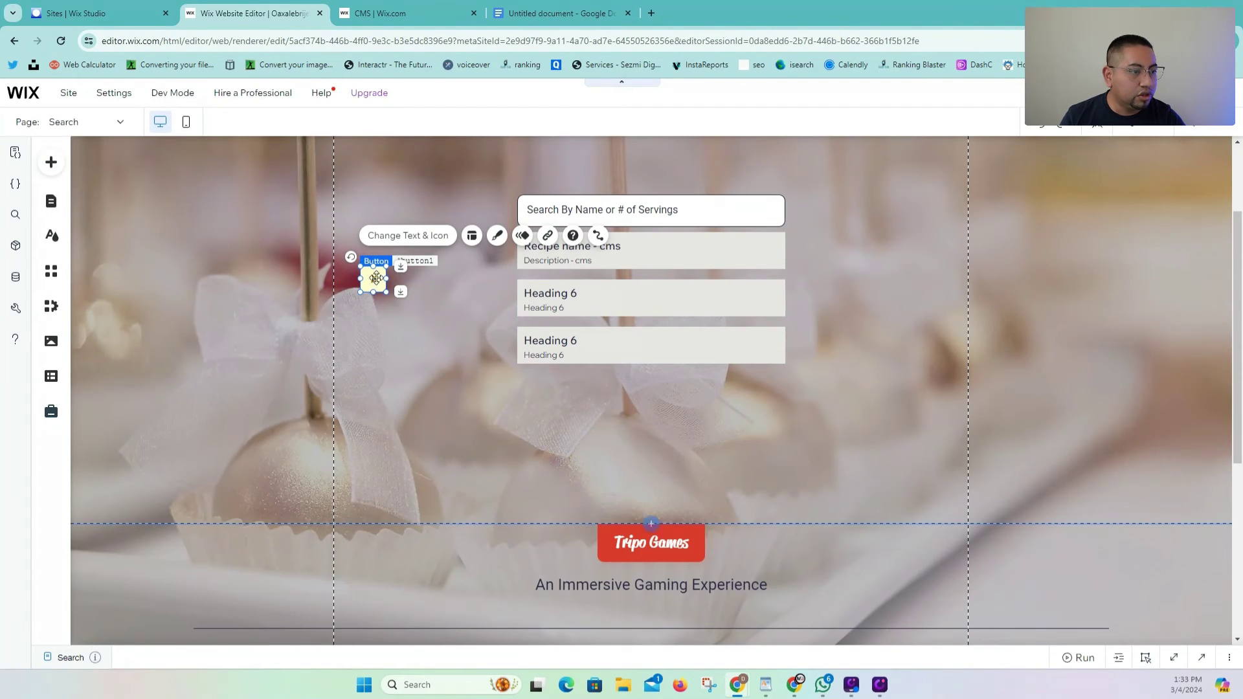
Replace the button's icon with the outline eye found by searching 'view' in Wix media.
left_click(410, 236)
left_click(539, 471)
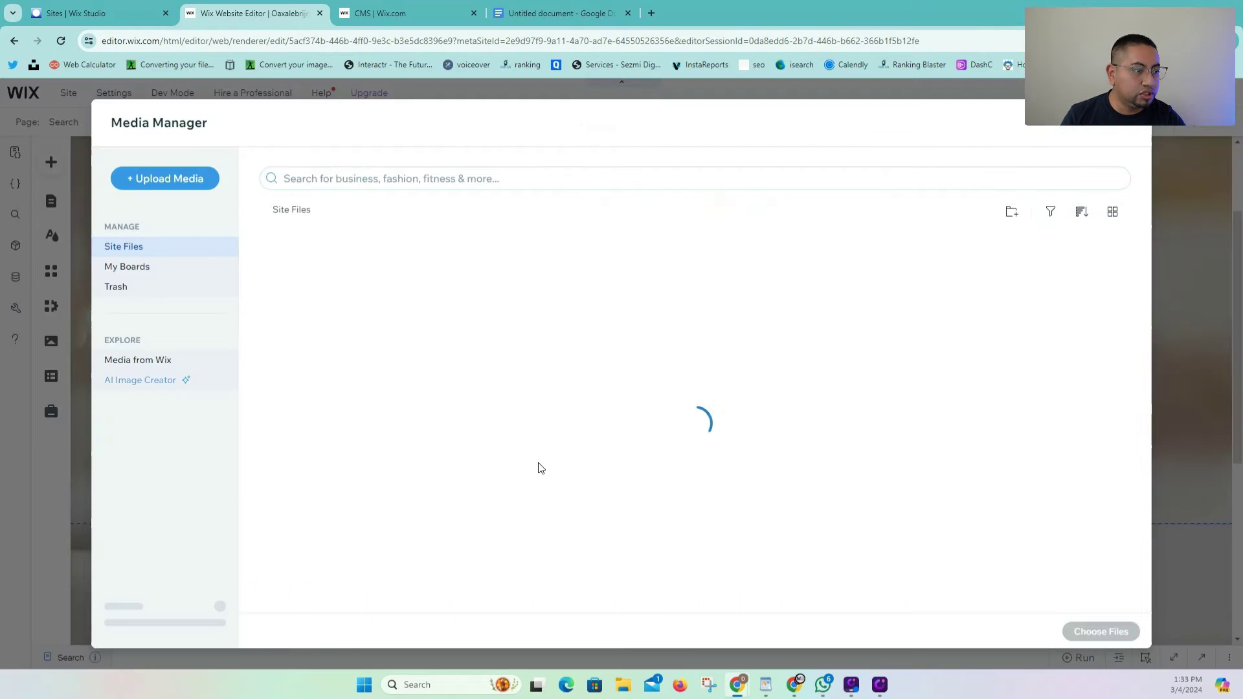
left_click(133, 360)
left_click(361, 179)
type("view")
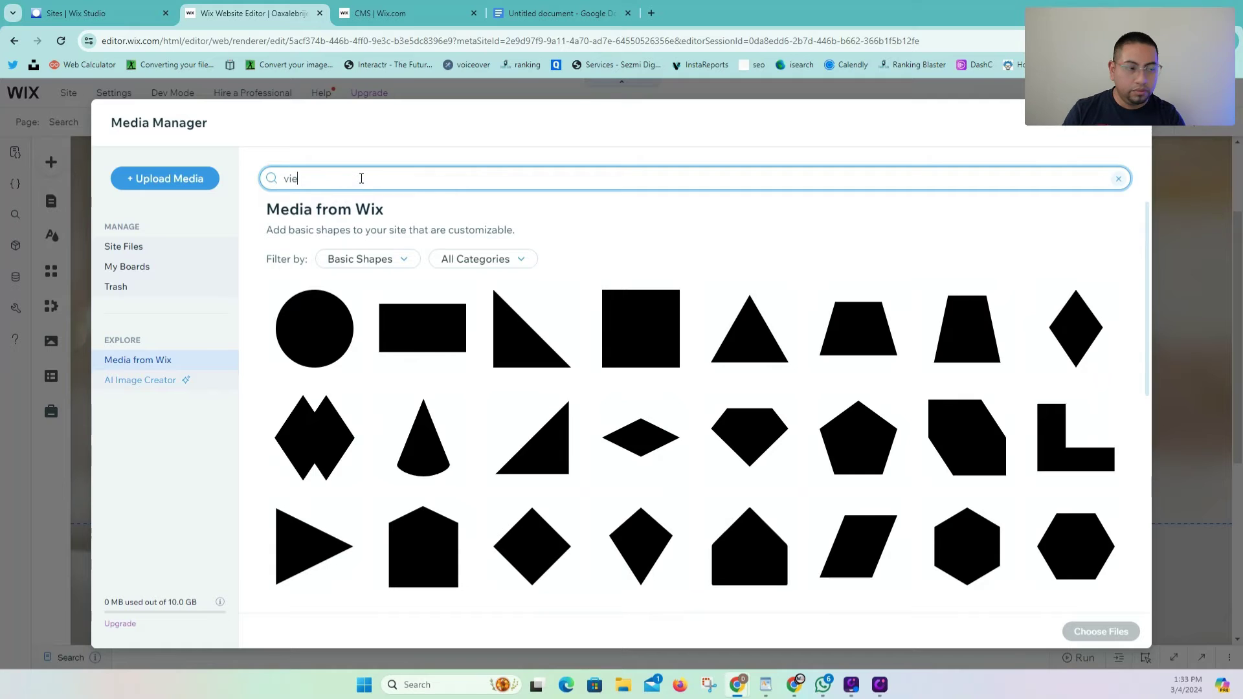
key("Return")
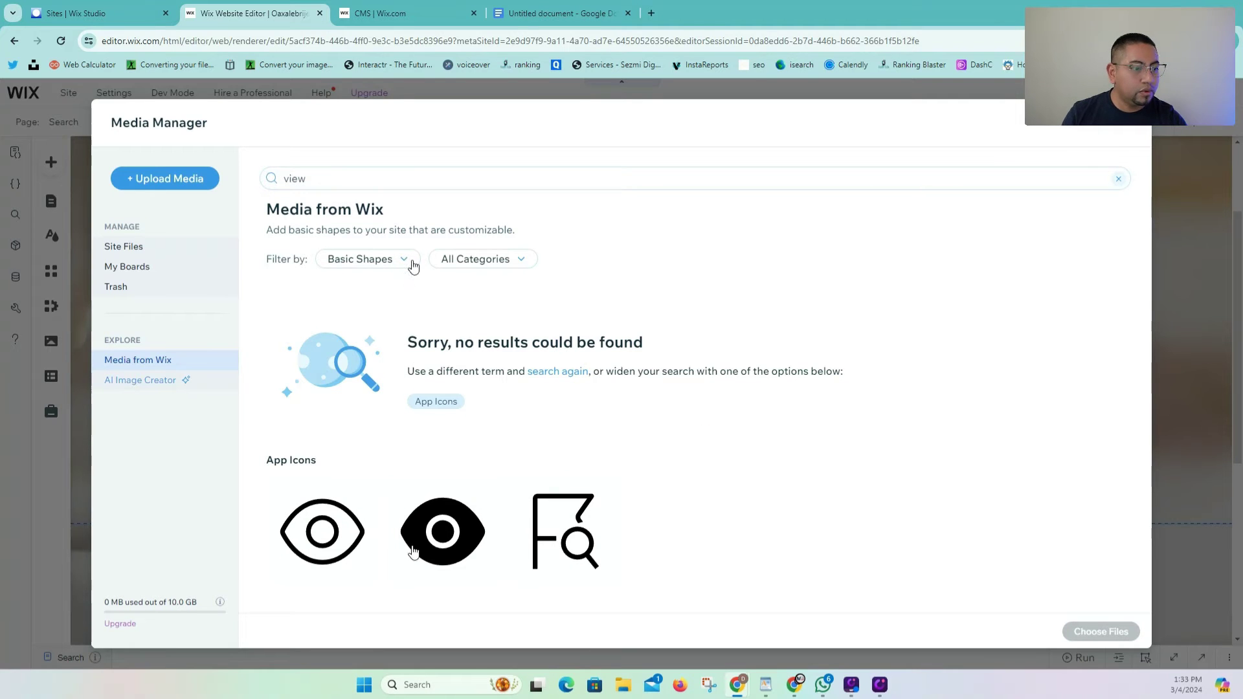
left_click(345, 530)
left_click(1122, 635)
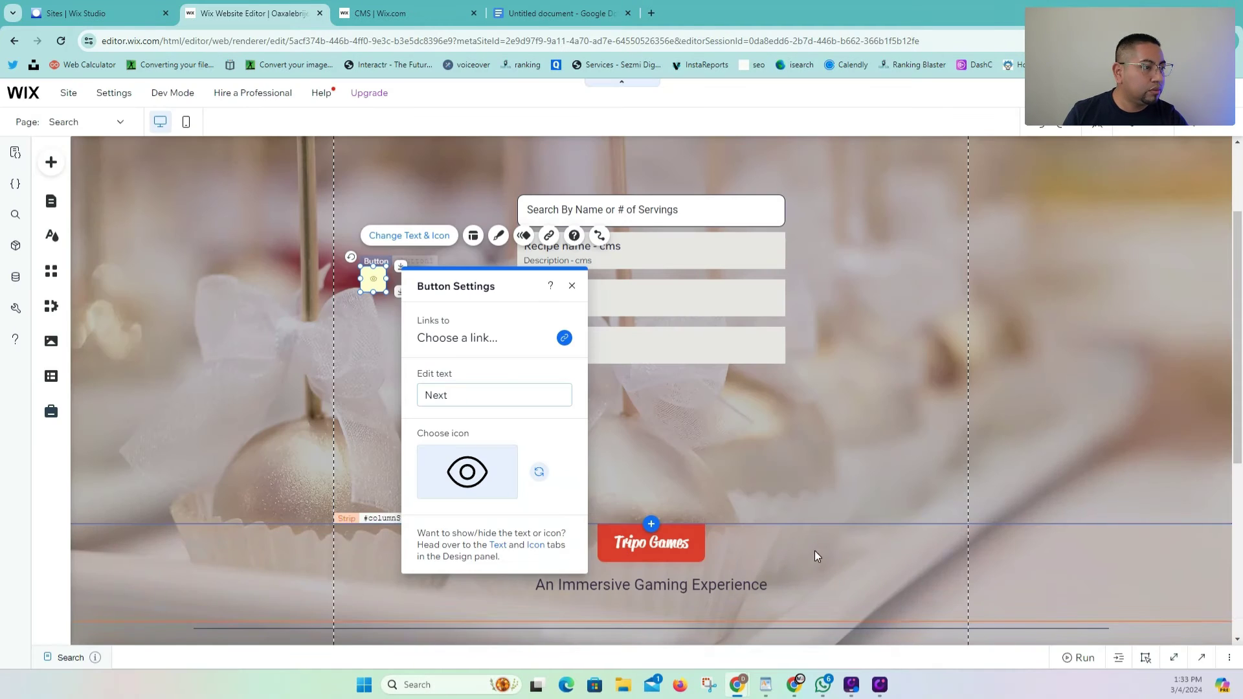
Make the eye icon 30px and colour it green #407C51.
left_click(472, 237)
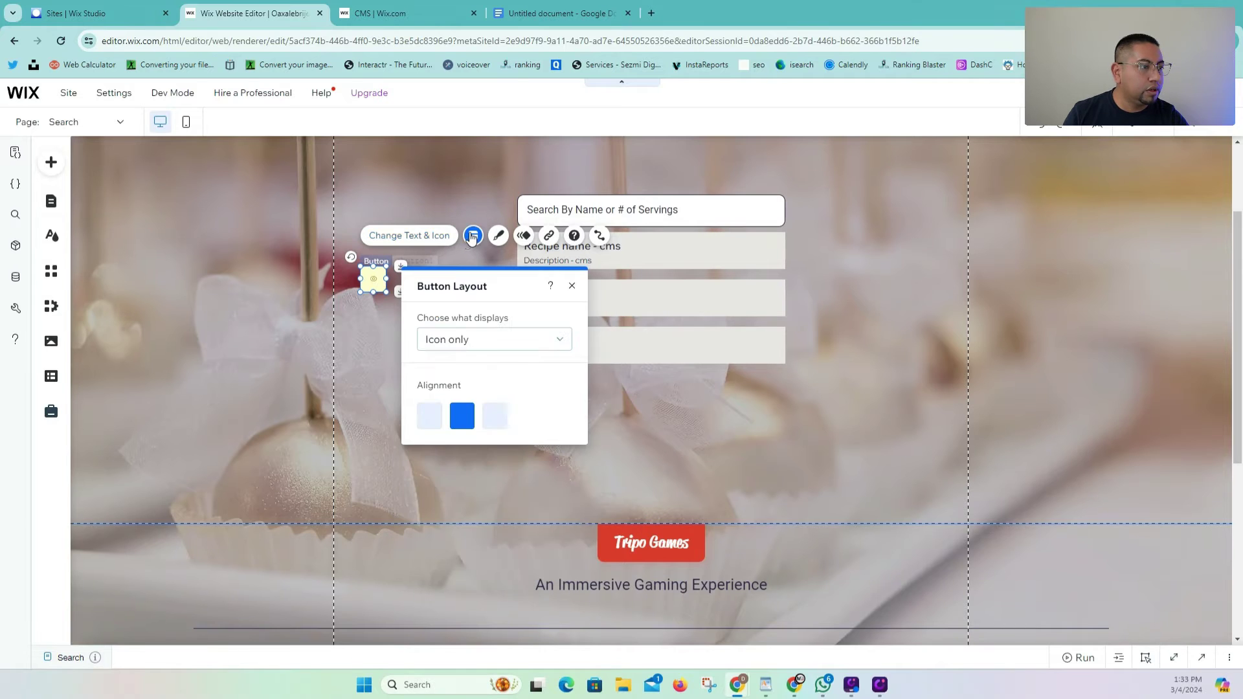
left_click(498, 242)
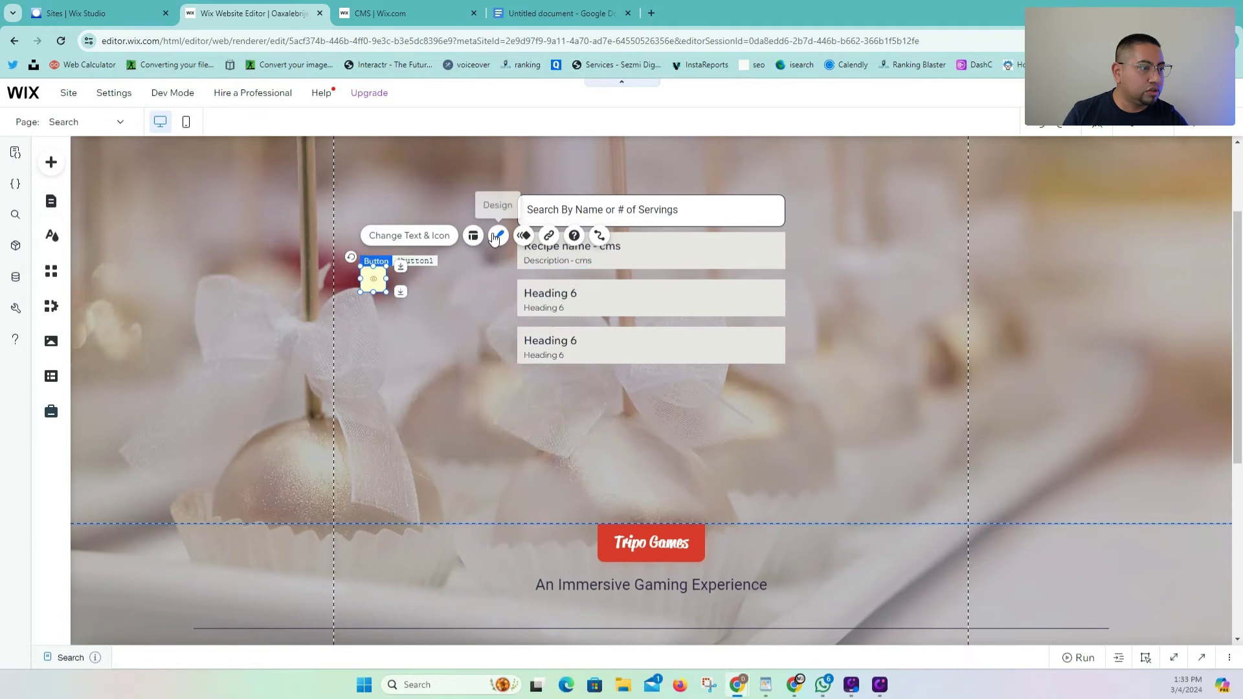
left_click(490, 596)
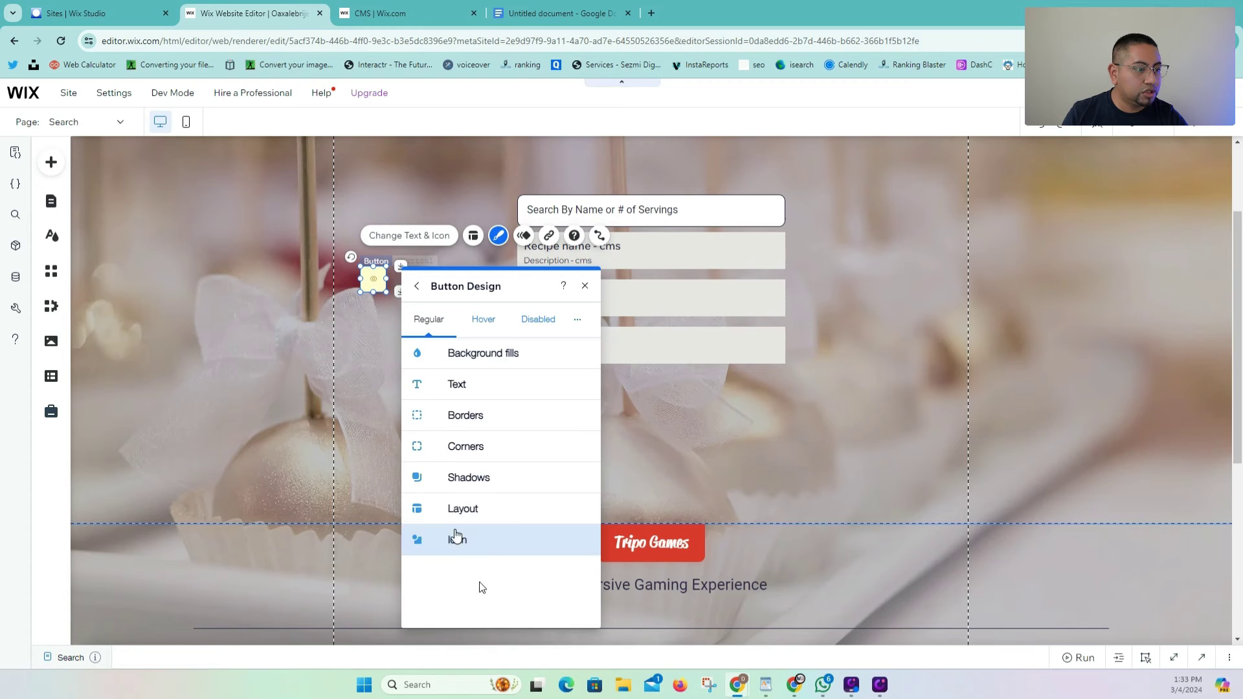
left_click(458, 535)
left_click_drag(456, 430, 472, 436)
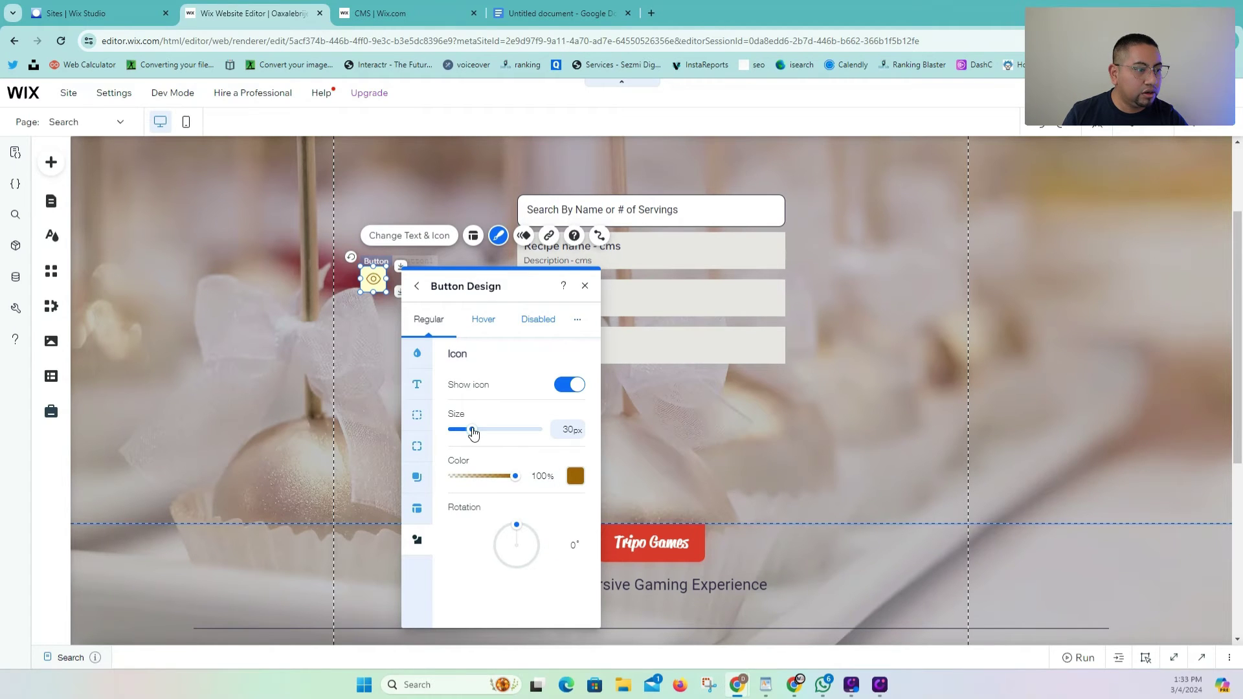
left_click(574, 476)
left_click(737, 347)
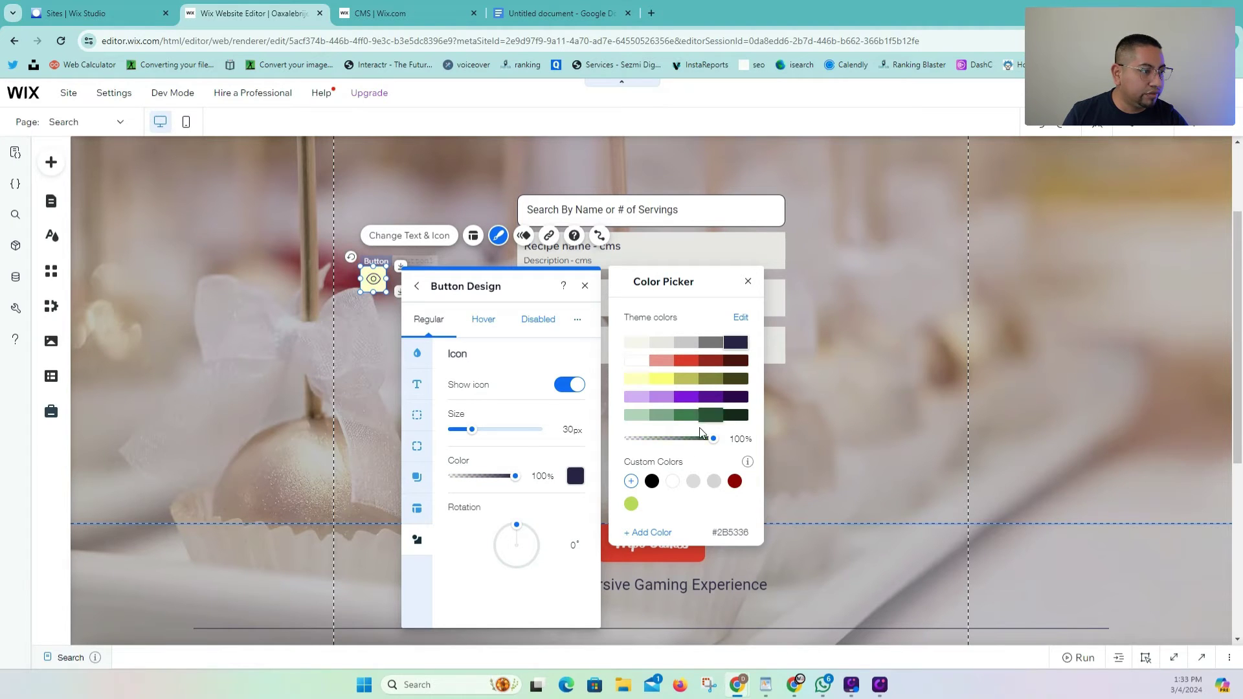
left_click(686, 415)
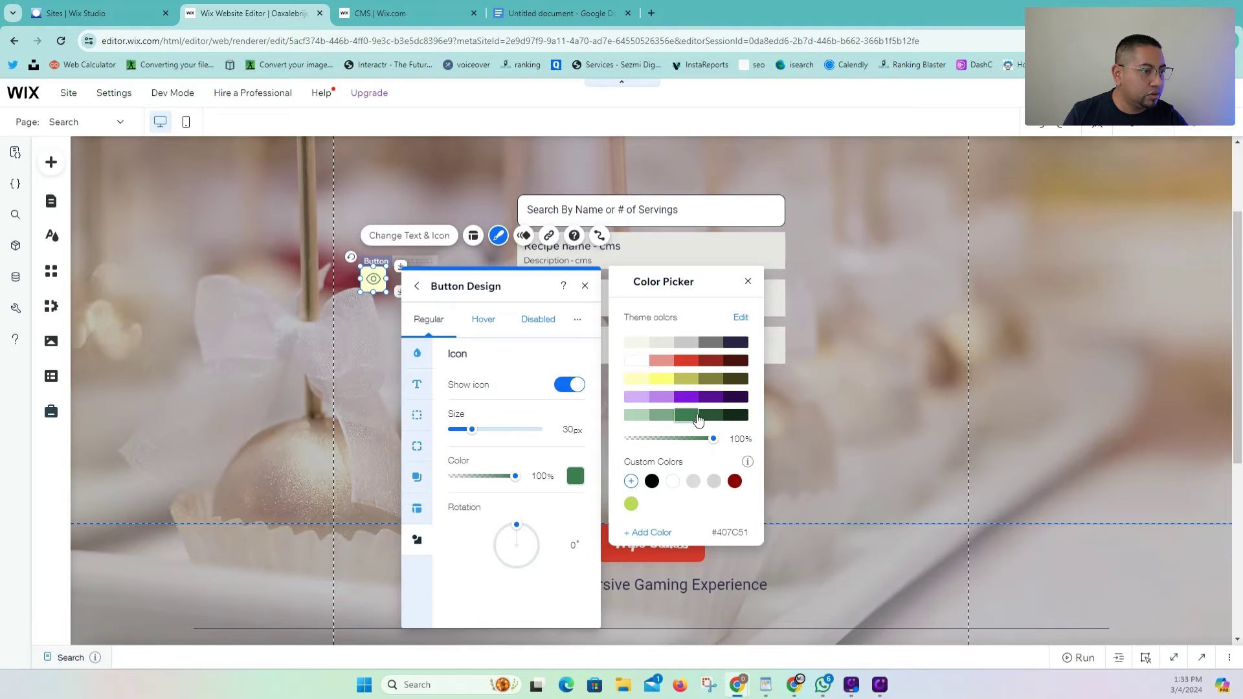
Check the button's background fill and move the eye button into the first repeater item.
left_click(415, 355)
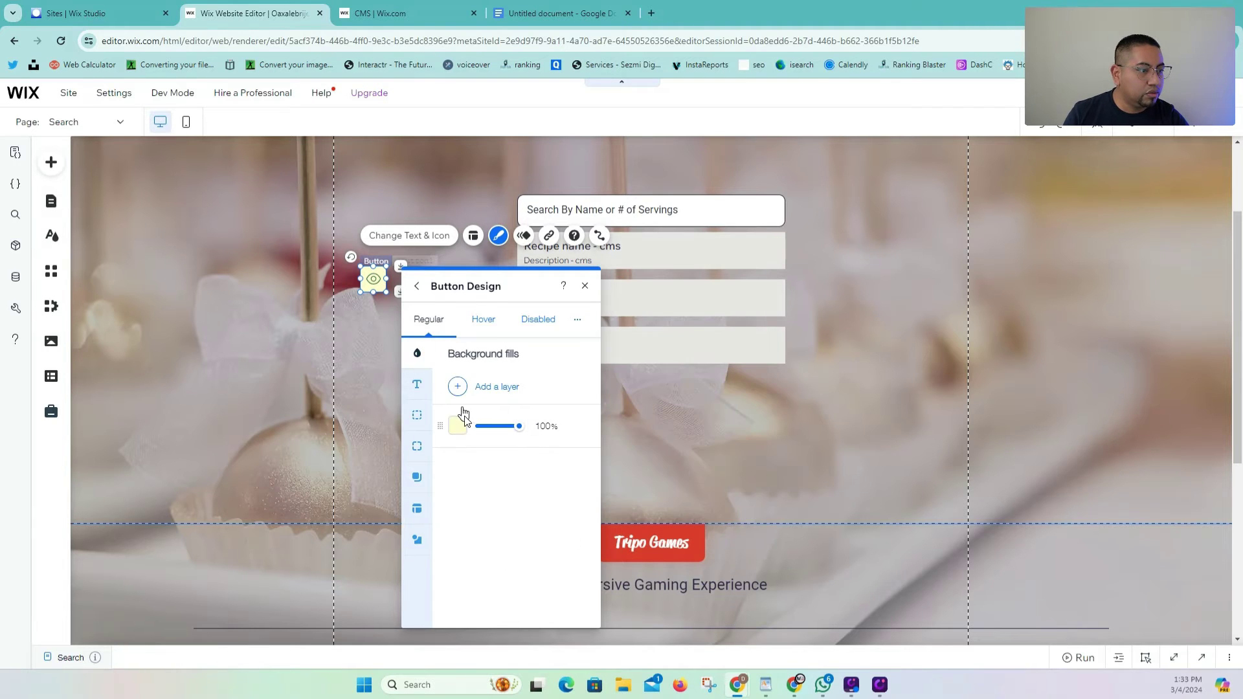
left_click(461, 426)
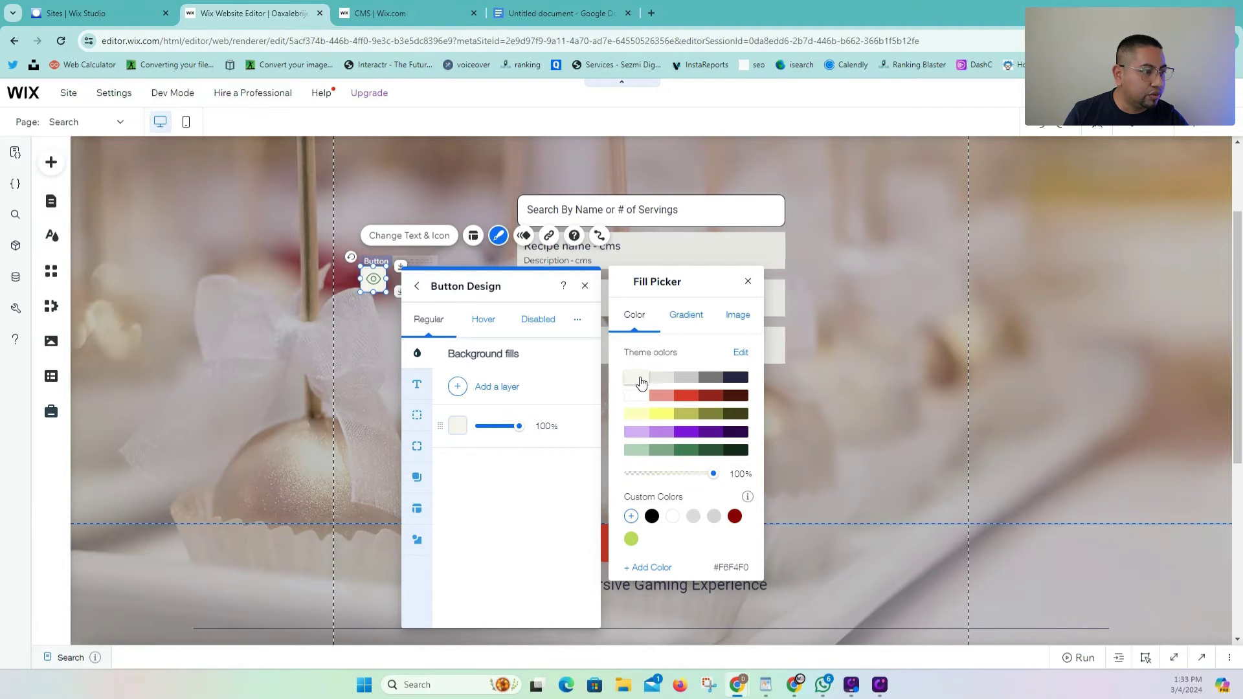
left_click(367, 337)
left_click_drag(374, 268, 766, 244)
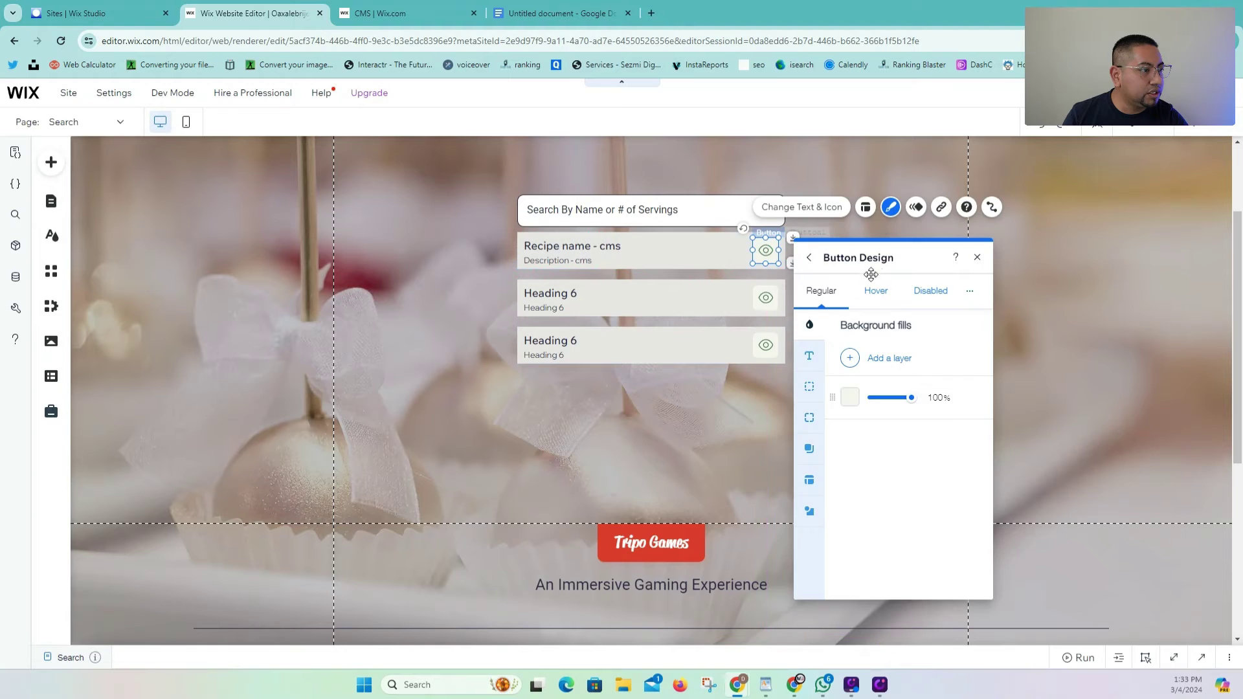
left_click(495, 390)
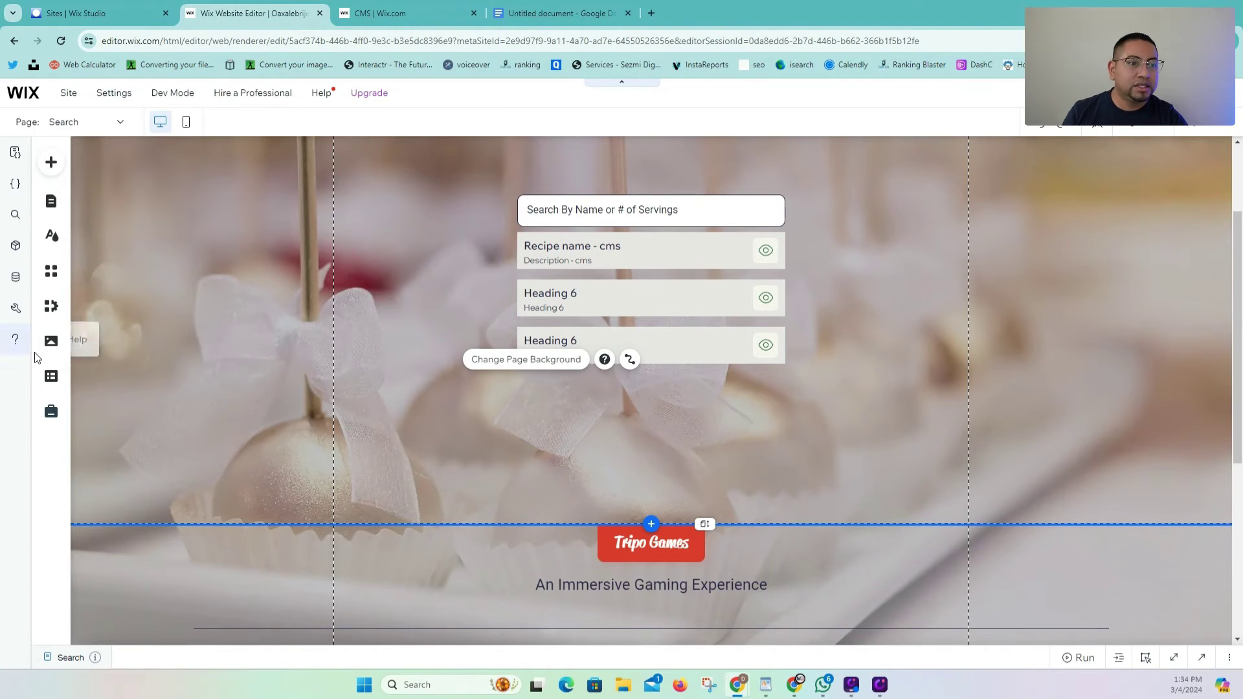
left_click(51, 377)
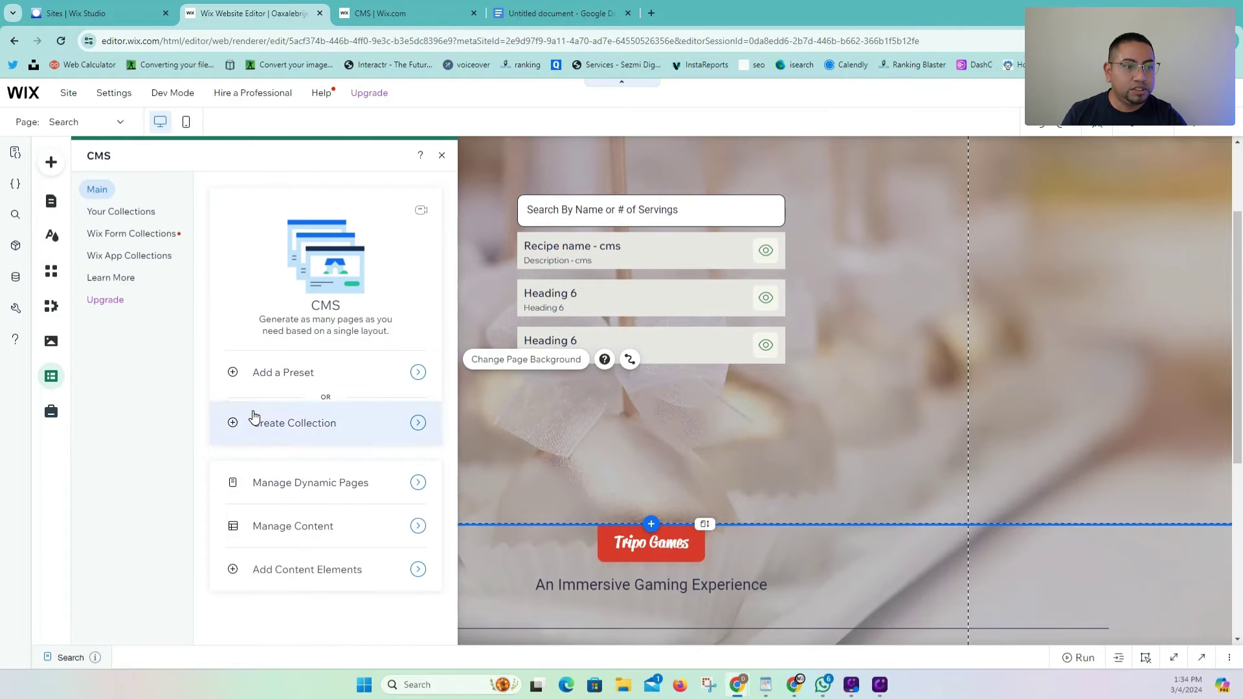
Add a dataset to the page and place it at the upper left.
left_click(298, 570)
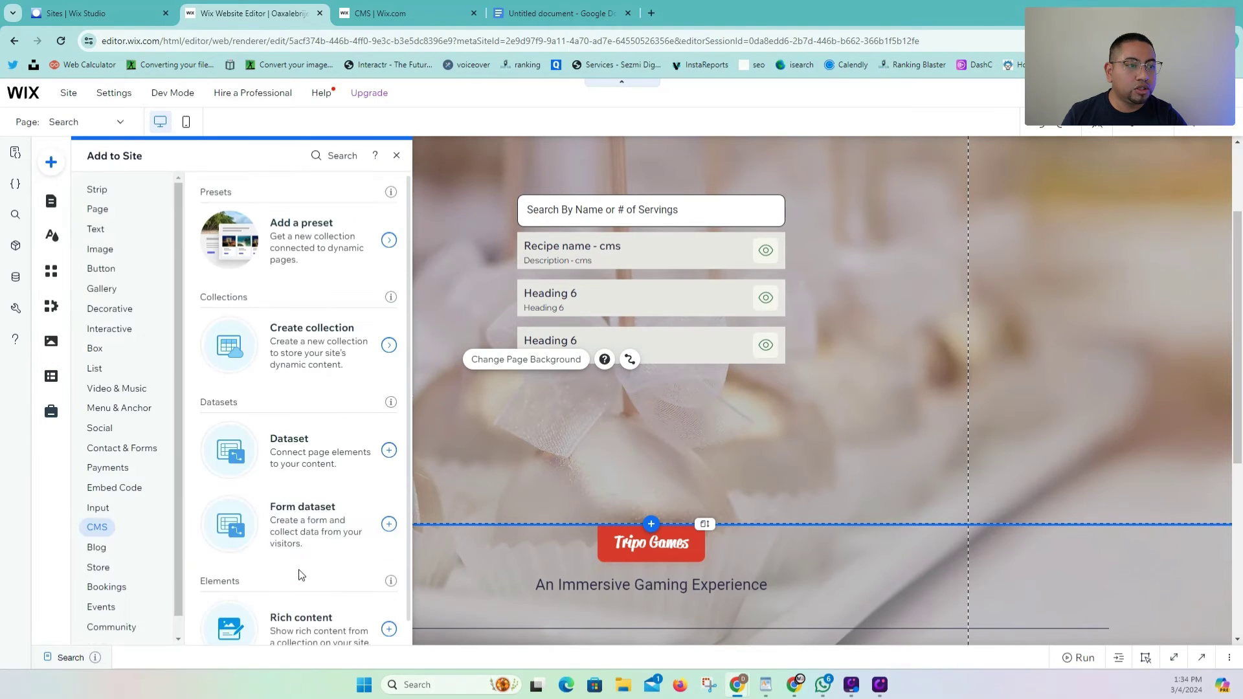
left_click(289, 457)
left_click_drag(692, 380, 422, 212)
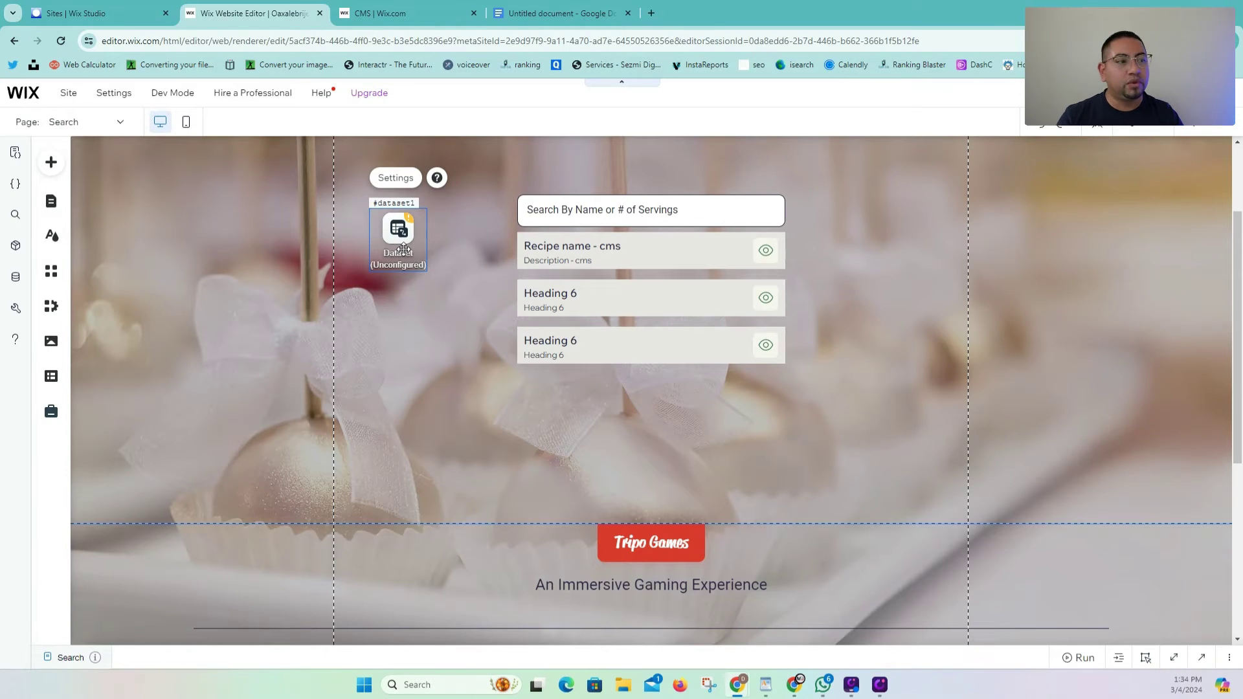
Connect the dataset to the Recipes collection with a maximum of 4 items displayed.
left_click(394, 177)
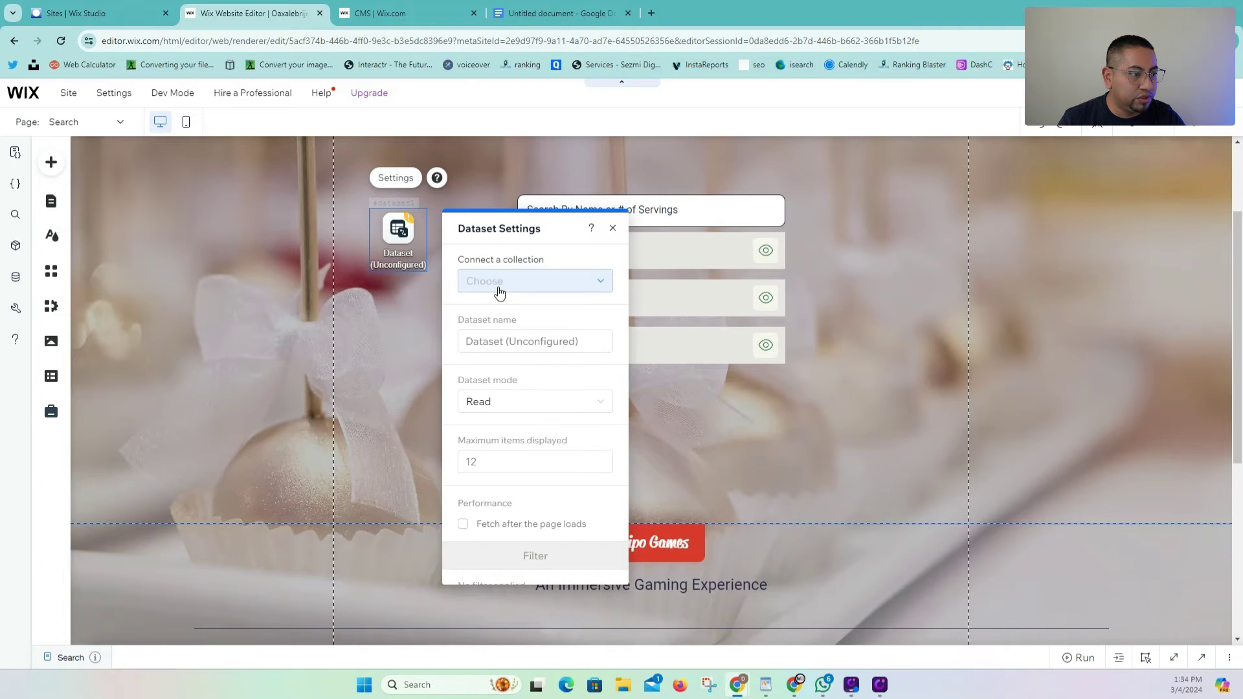
left_click(500, 289)
left_click(513, 337)
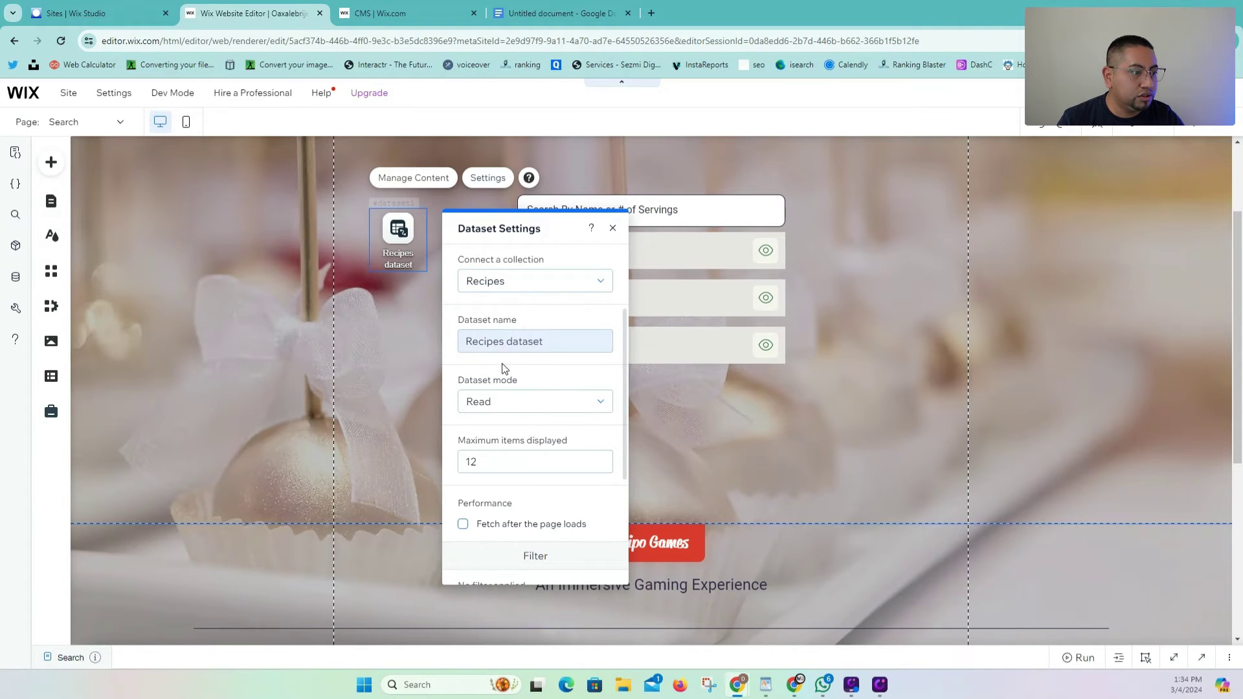
left_click_drag(526, 230, 308, 186)
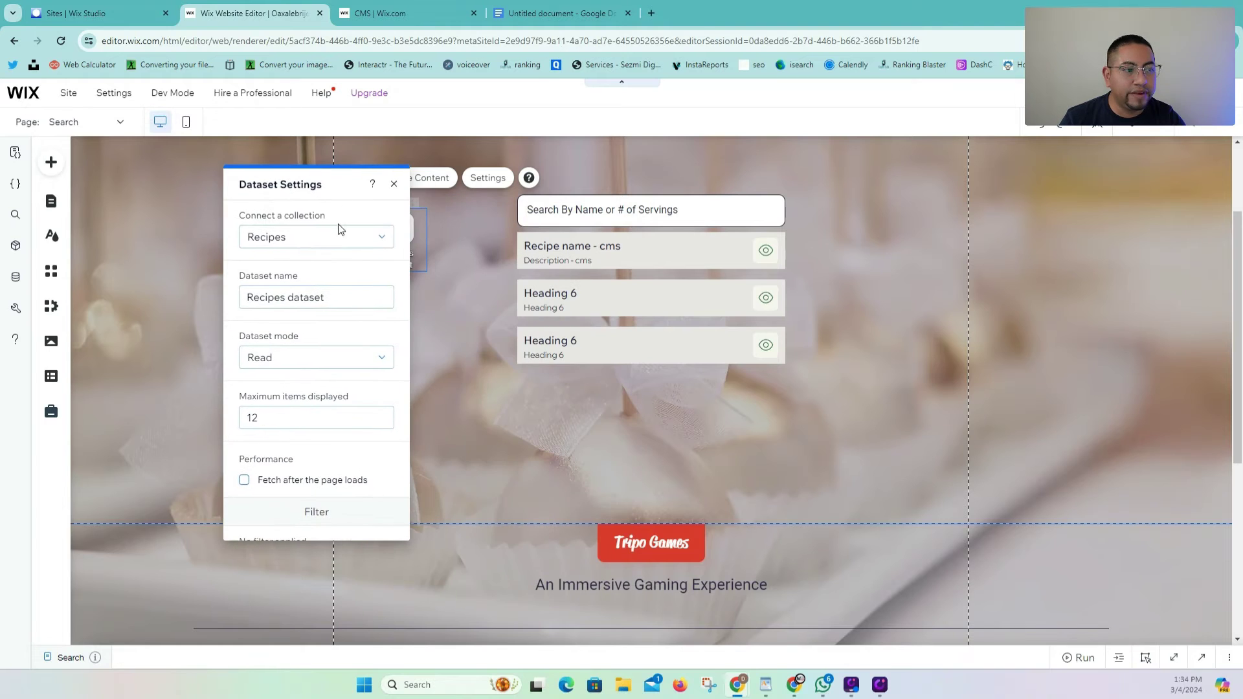
double_click(302, 407)
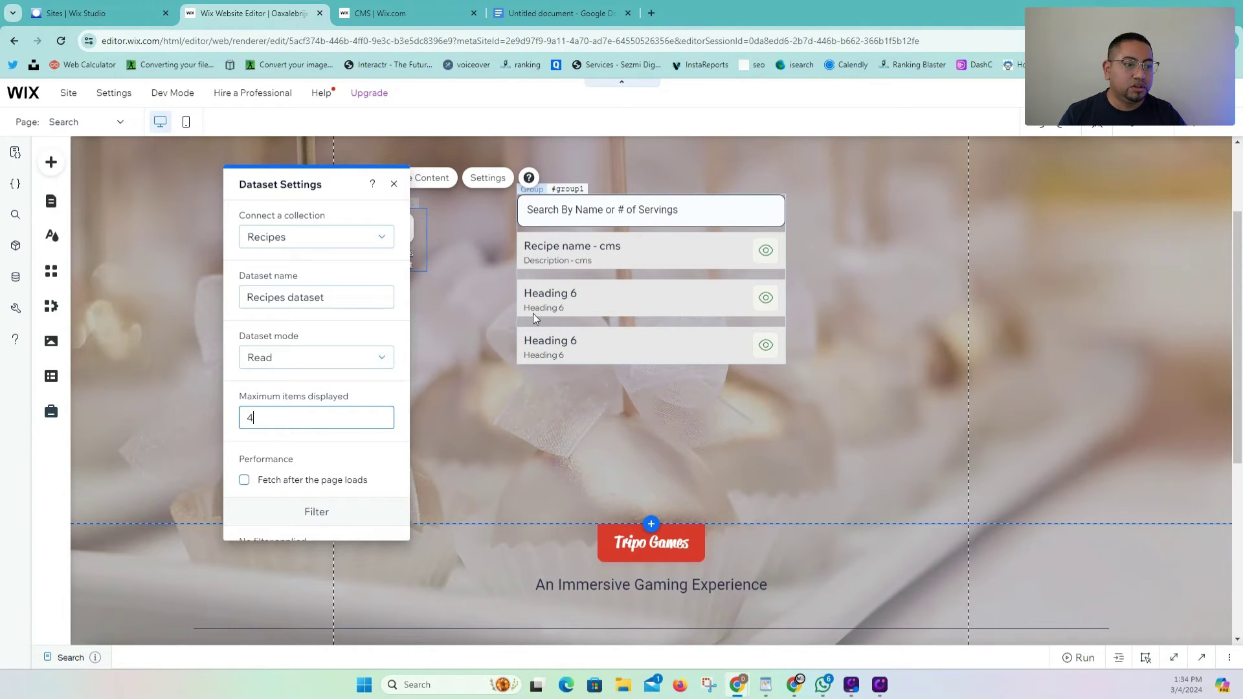
left_click(380, 385)
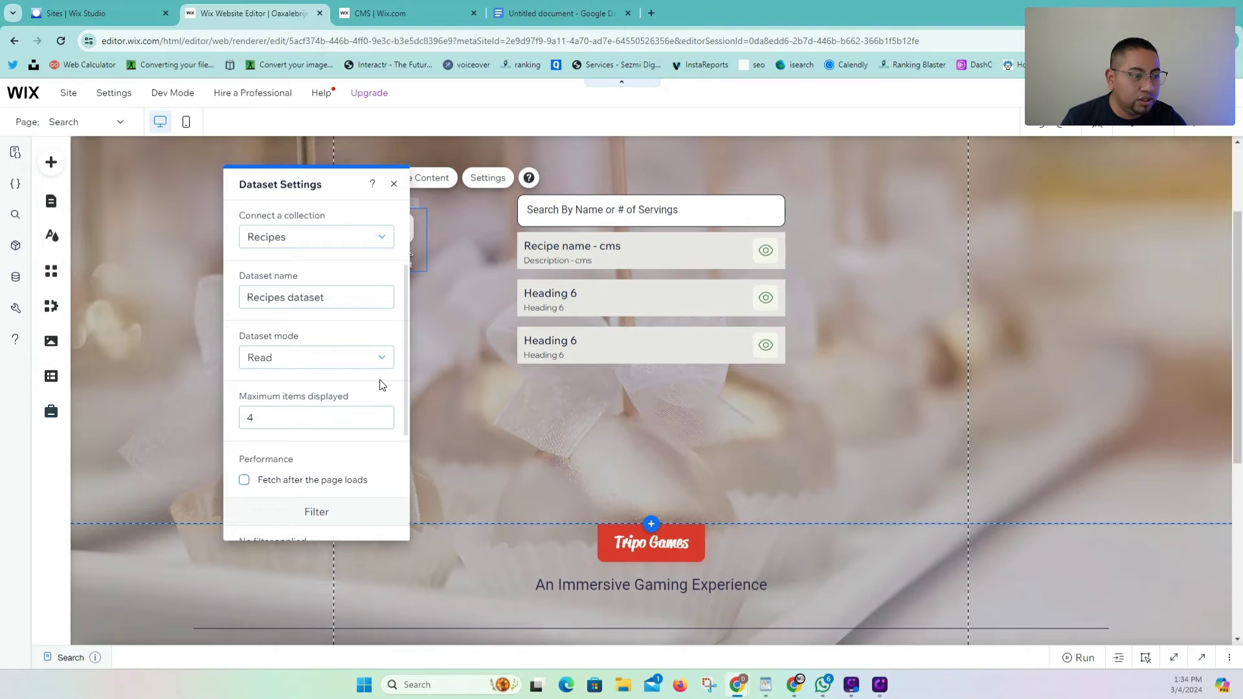
left_click(394, 186)
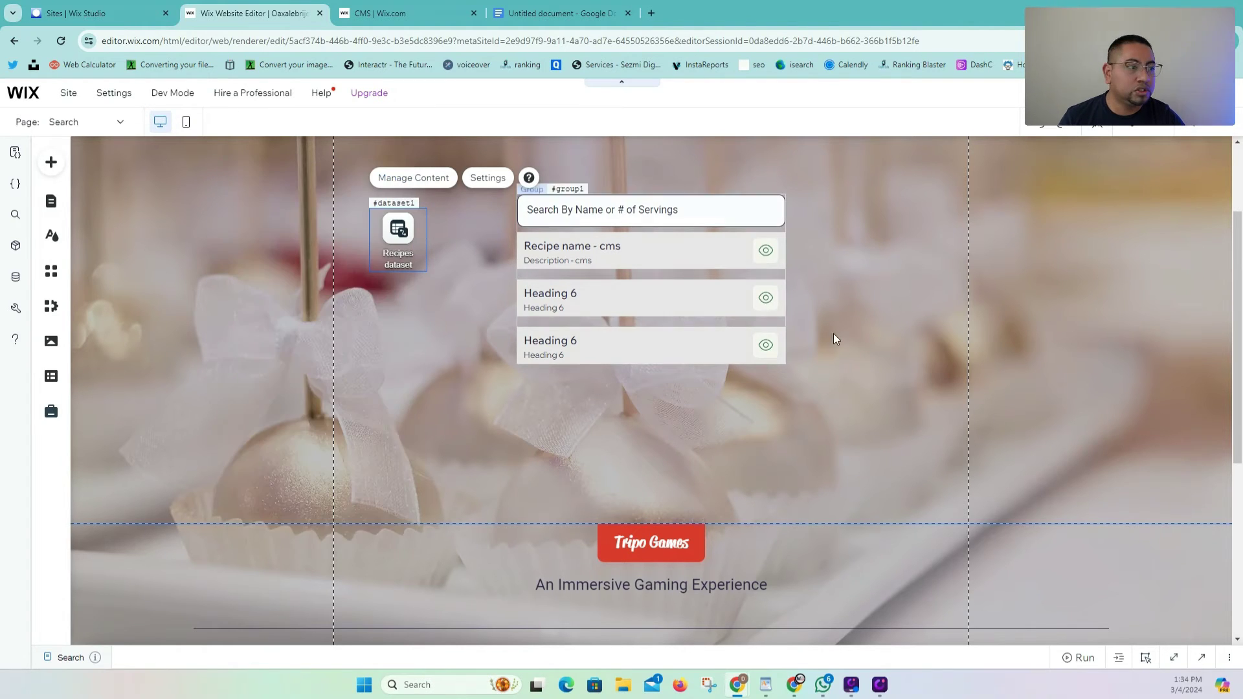
Connect the repeater's title text to the Recipes dataset's Name field.
left_click(573, 266)
left_click(574, 256)
left_click(574, 245)
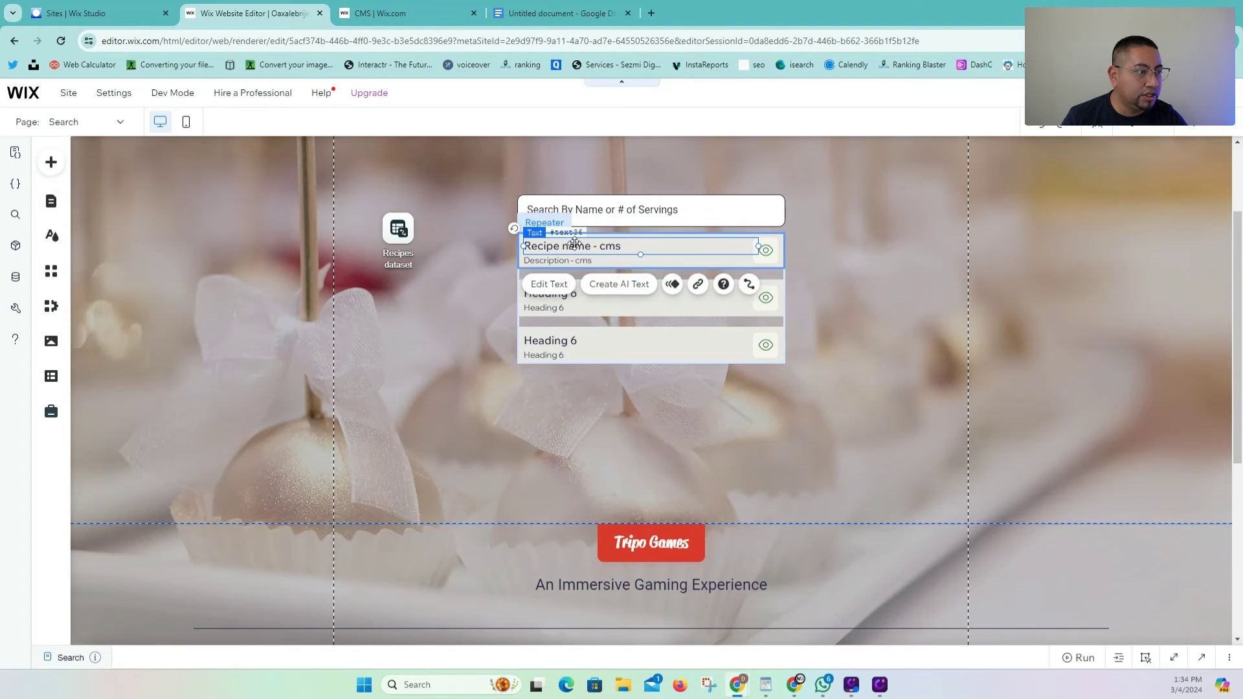
left_click(749, 283)
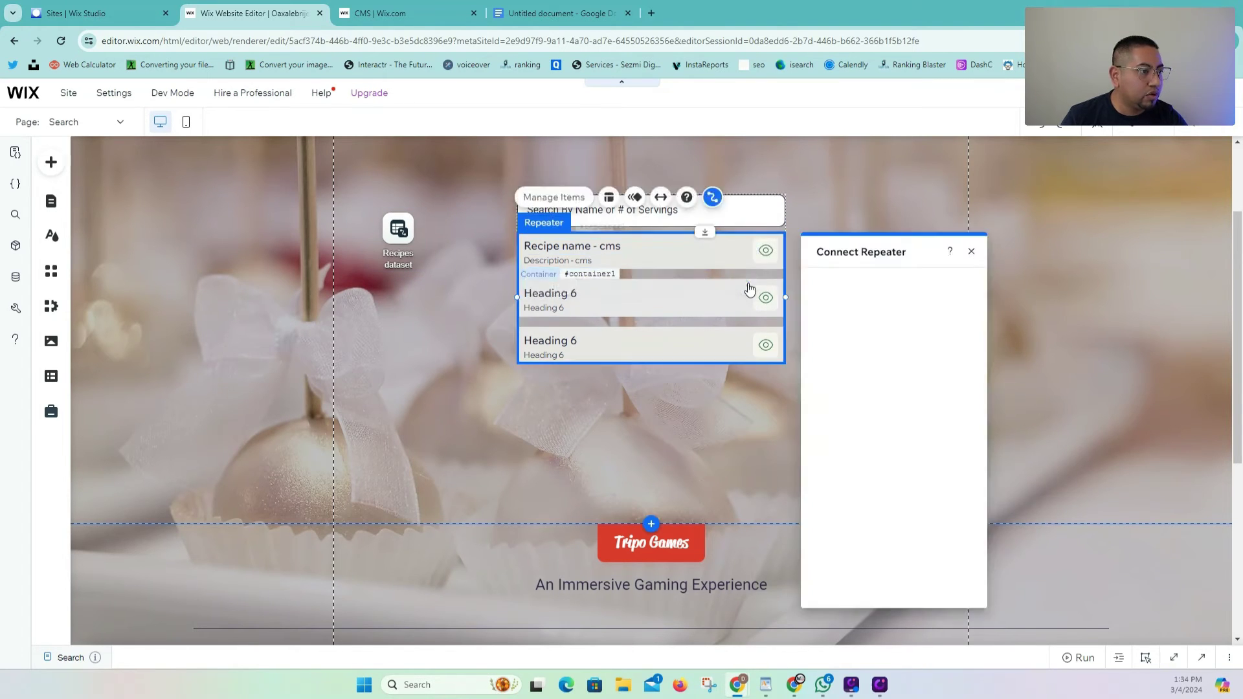
left_click(878, 371)
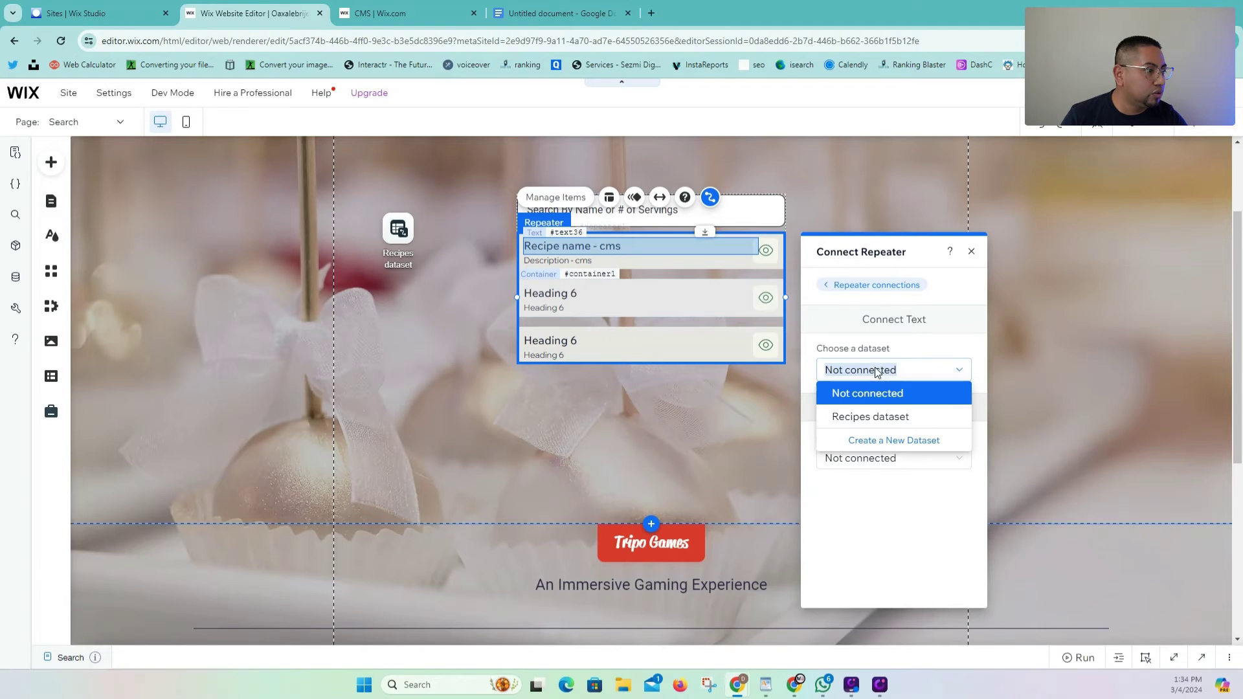
left_click(863, 416)
left_click(874, 457)
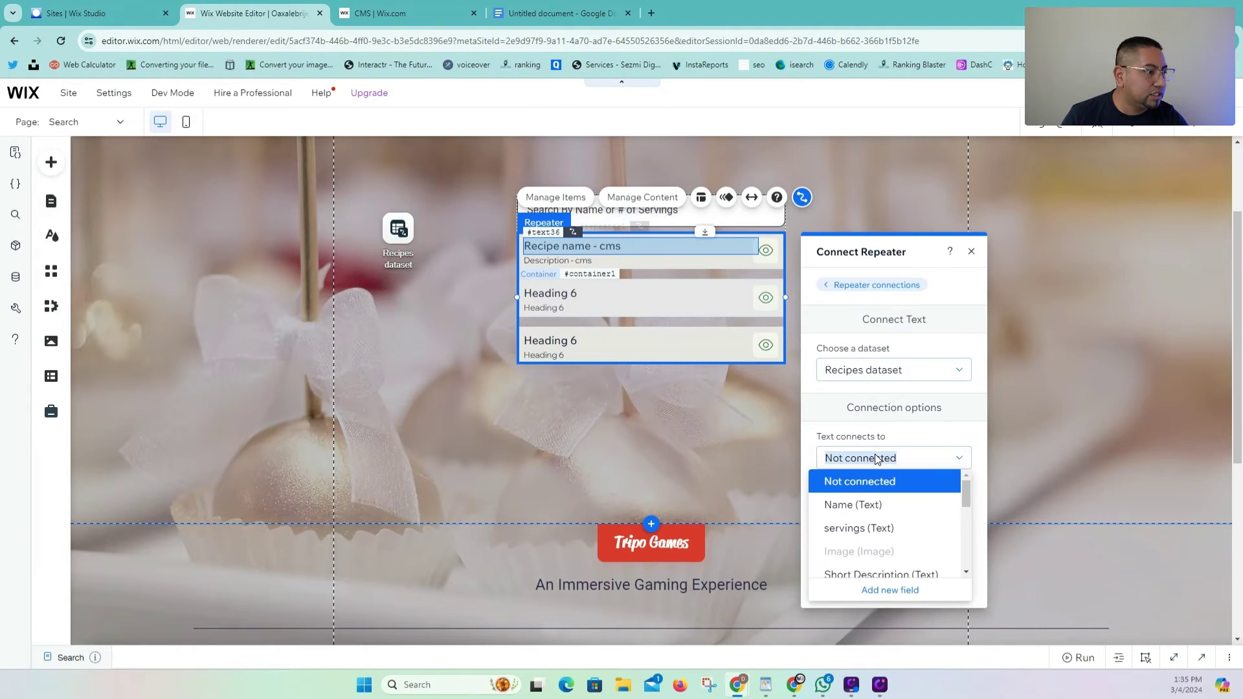
left_click(874, 511)
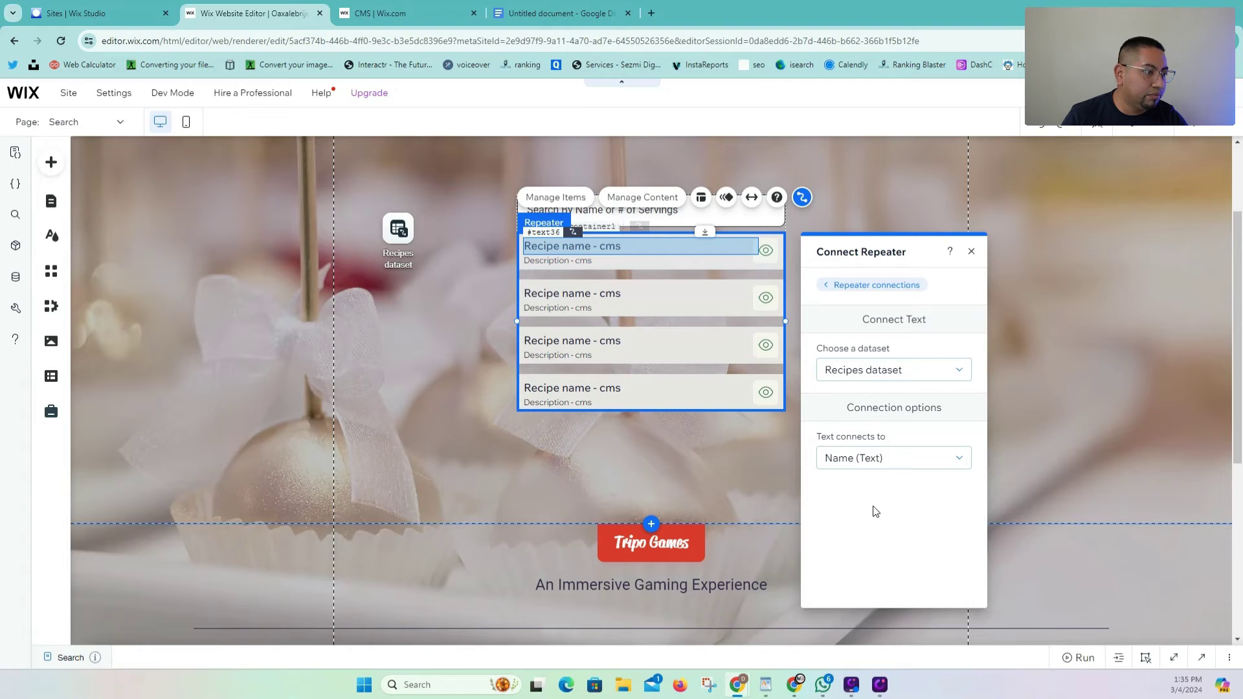
Connect the description text to the Short Description field.
left_click(604, 259)
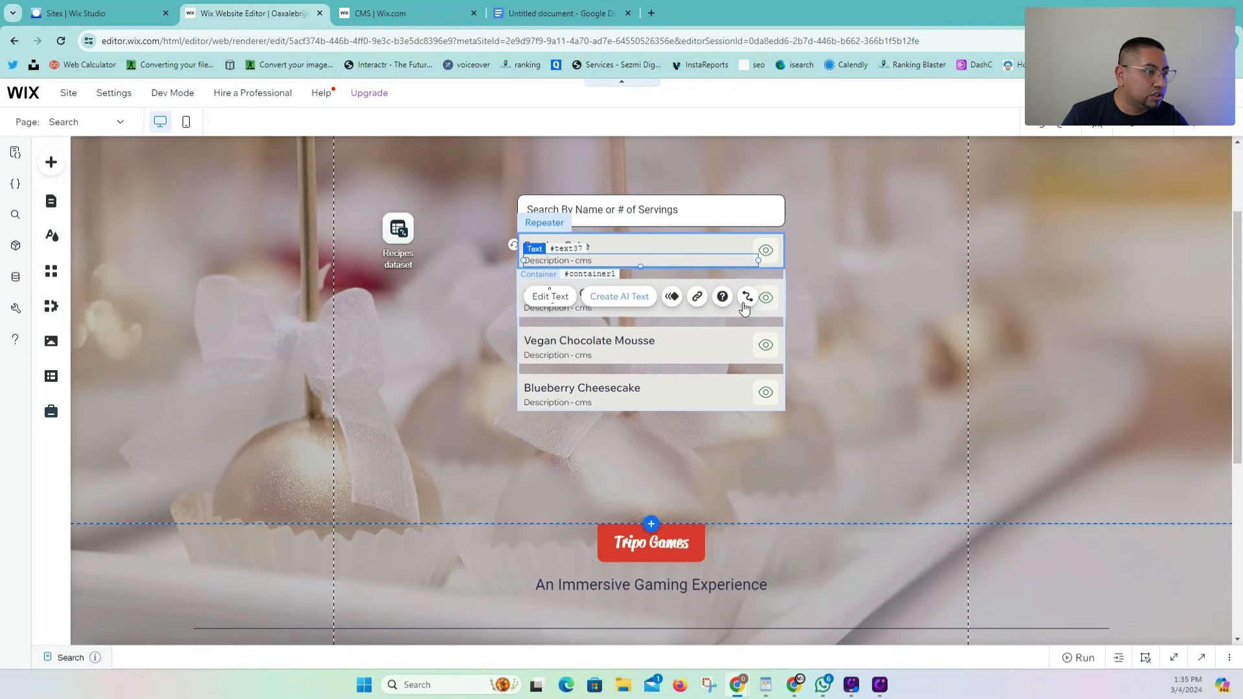
left_click(748, 297)
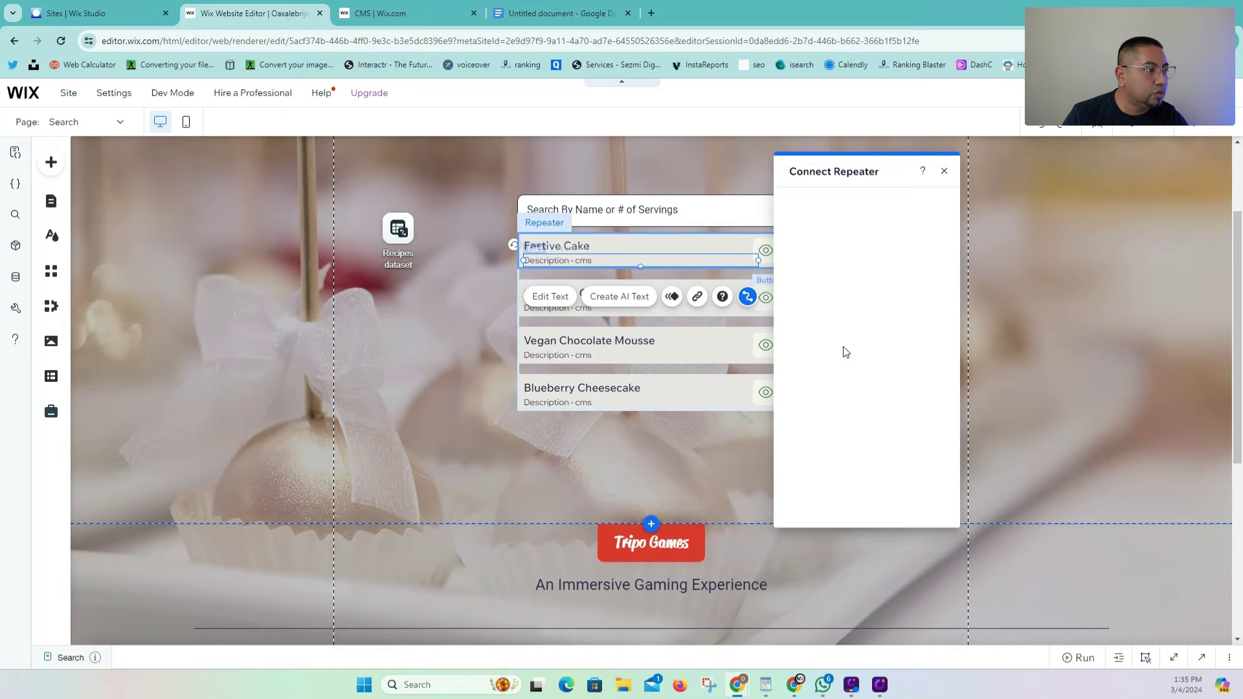
left_click(891, 376)
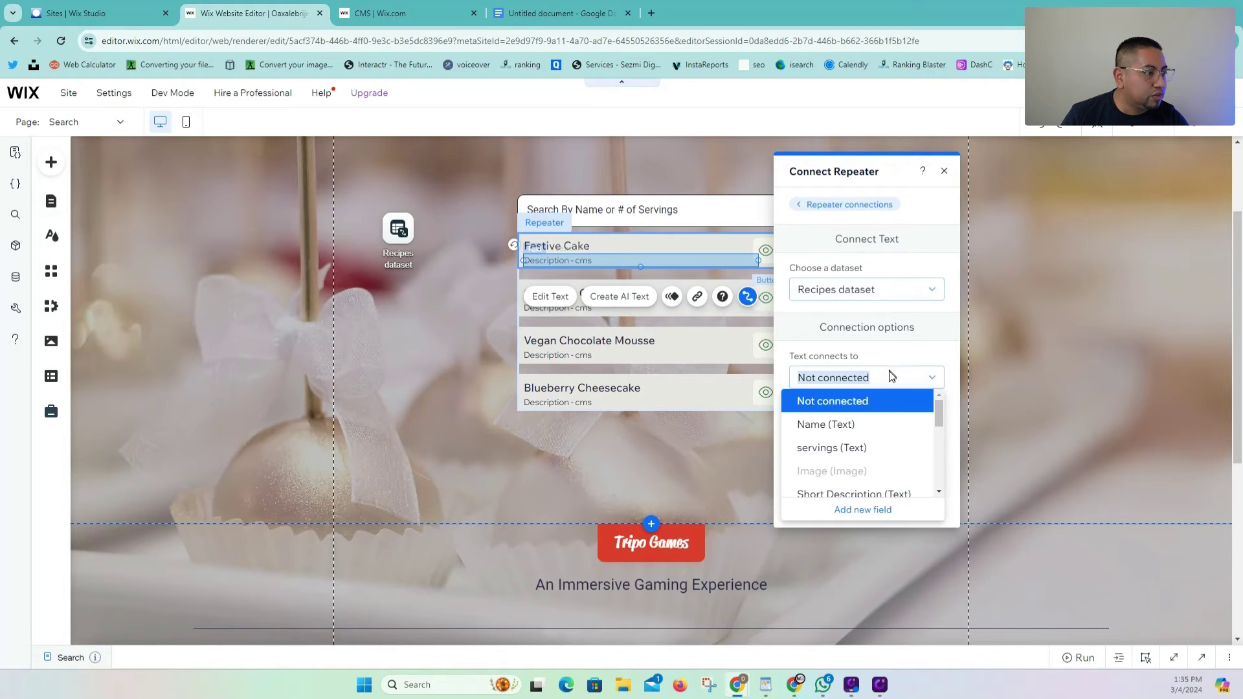
scroll(868, 444, "down", 2)
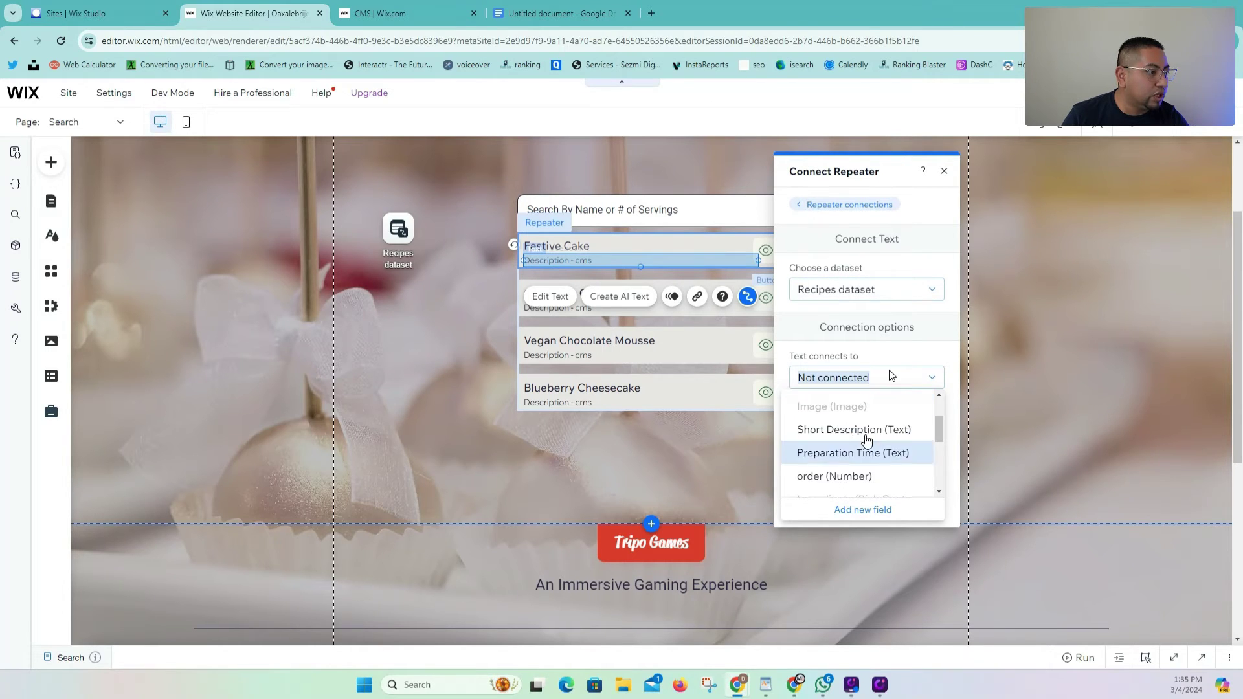
left_click(867, 430)
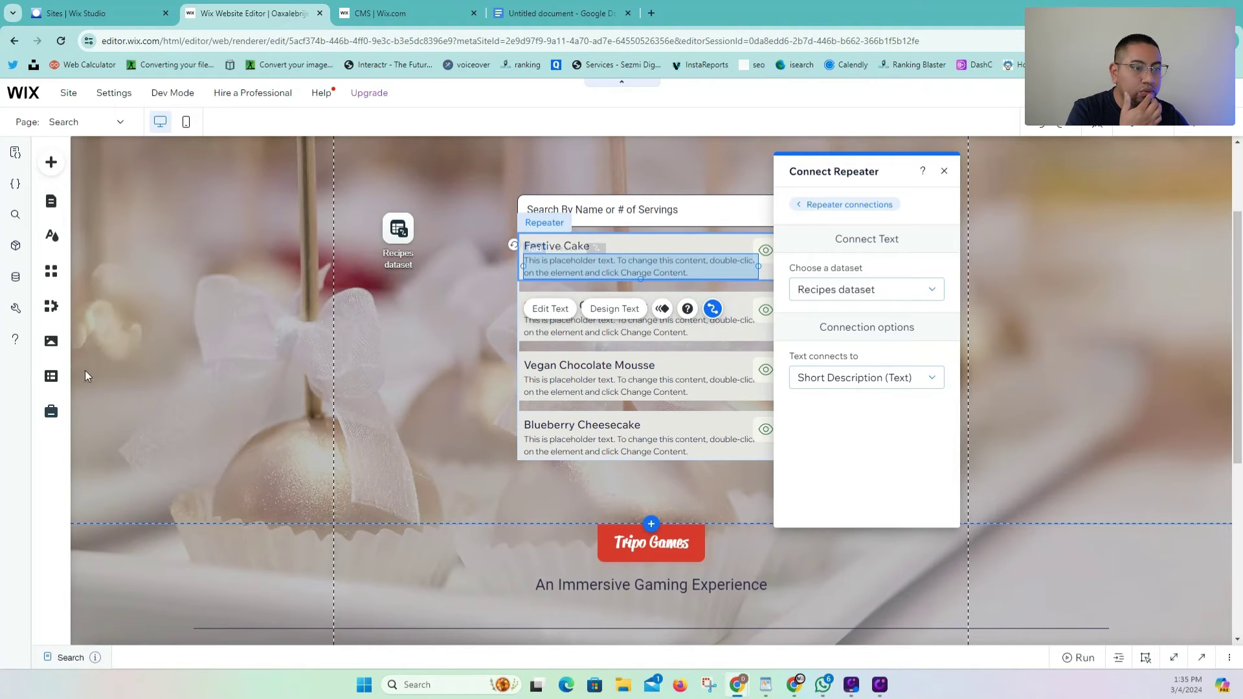
left_click(51, 376)
left_click(135, 211)
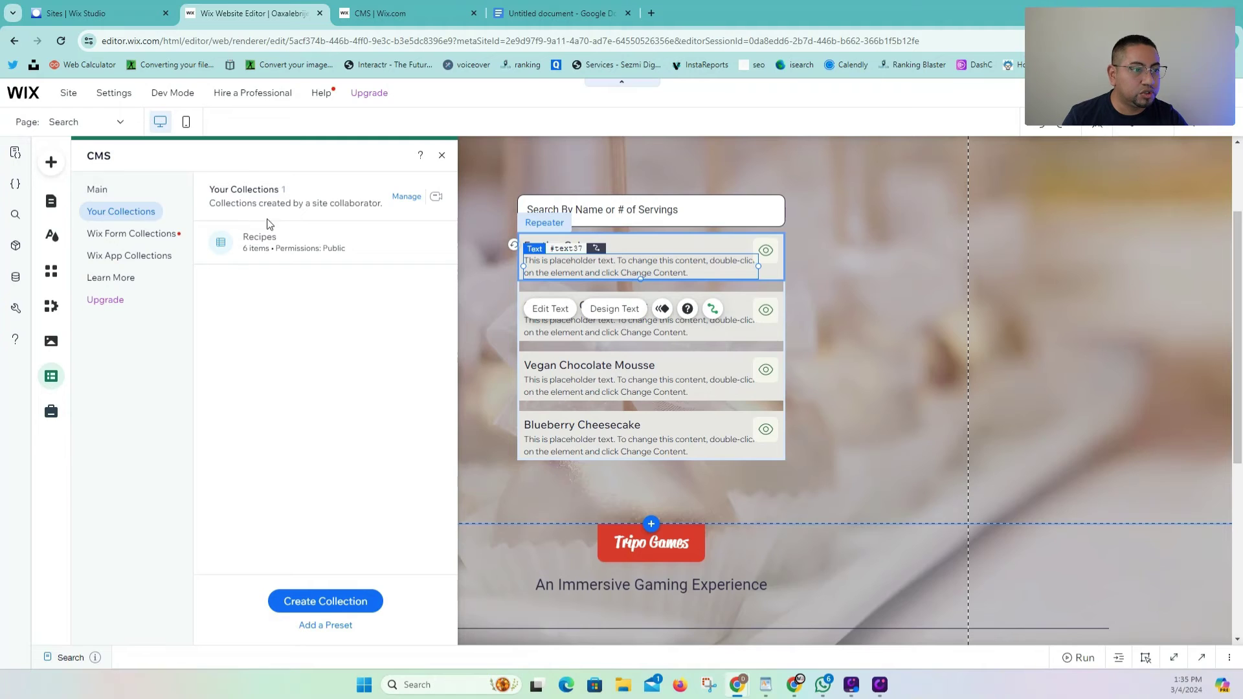
Open the Recipes collection and clear the Short Description cells of all six recipes.
left_click(277, 237)
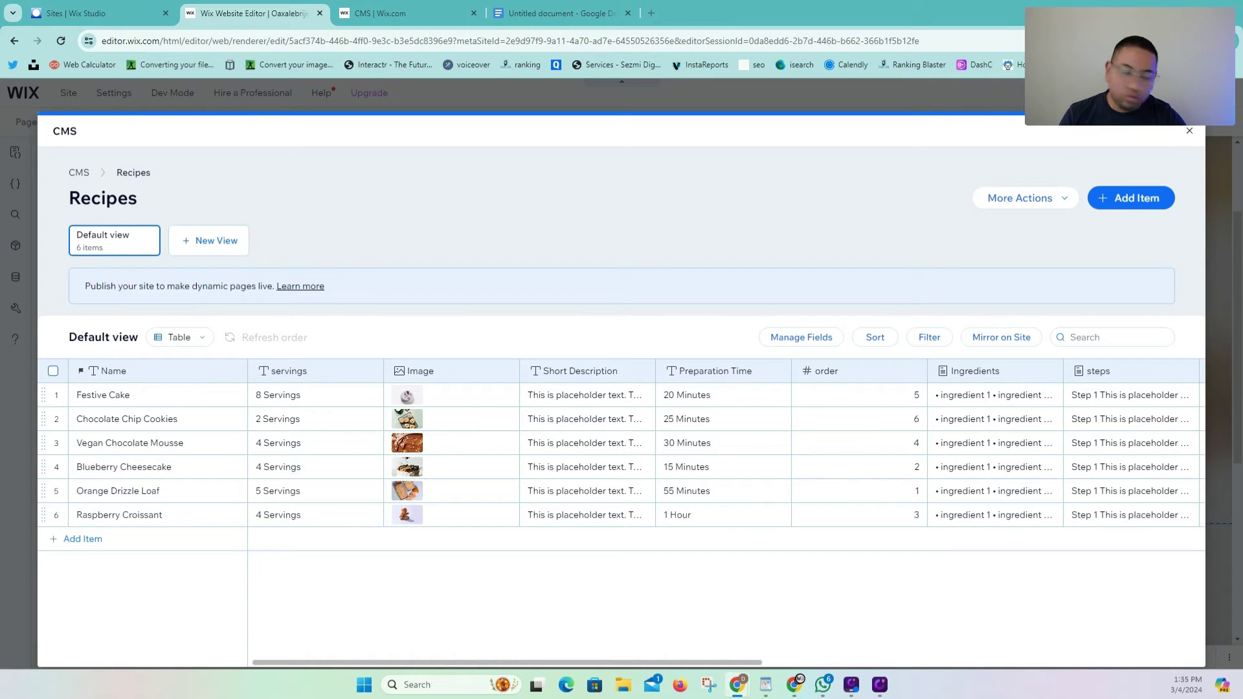
left_click_drag(563, 396, 578, 516)
right_click(578, 516)
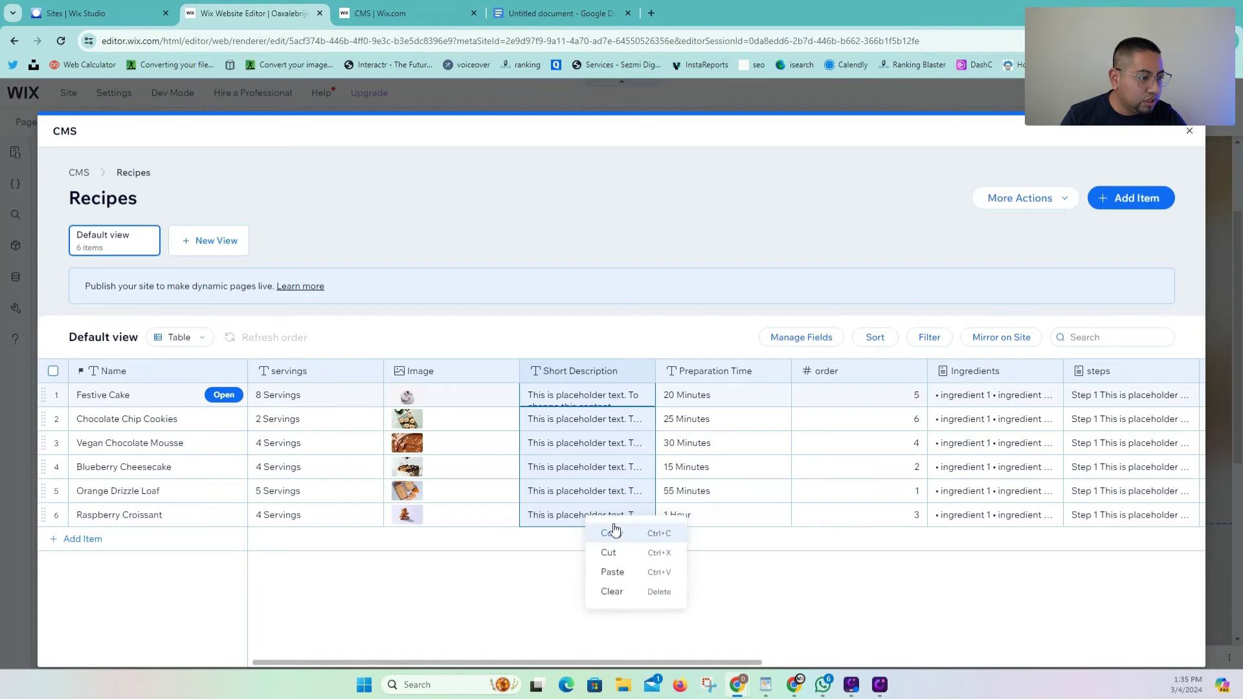
left_click(627, 590)
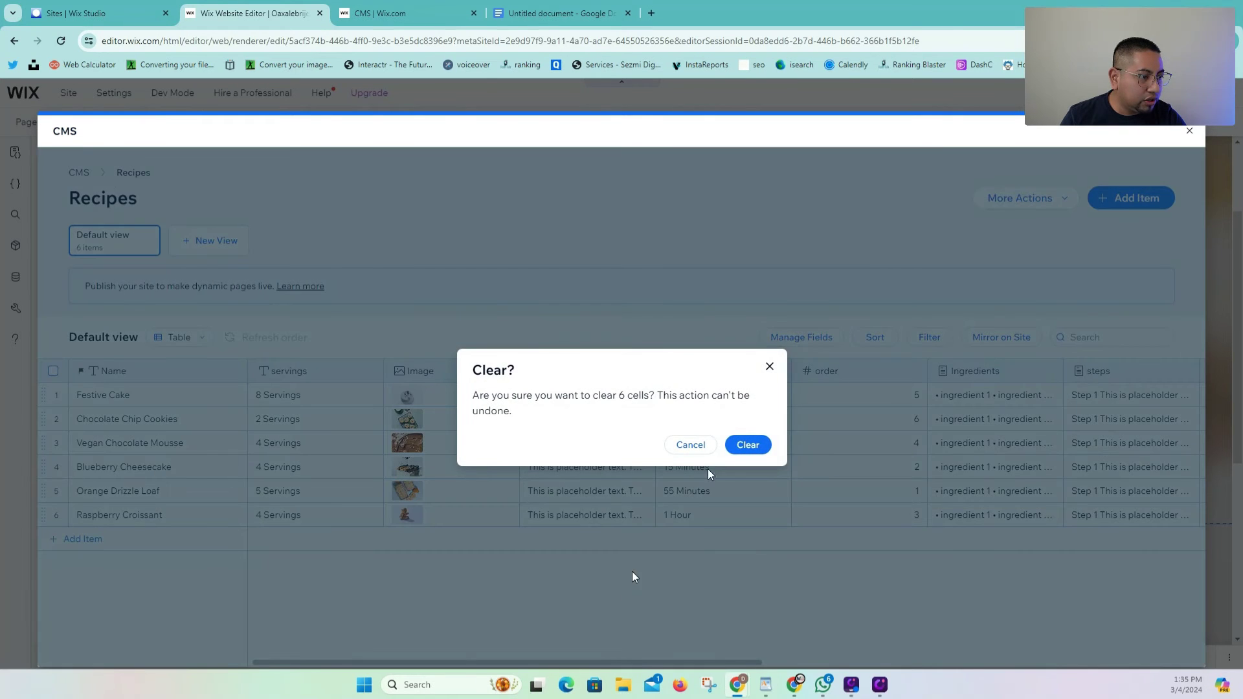
left_click(748, 445)
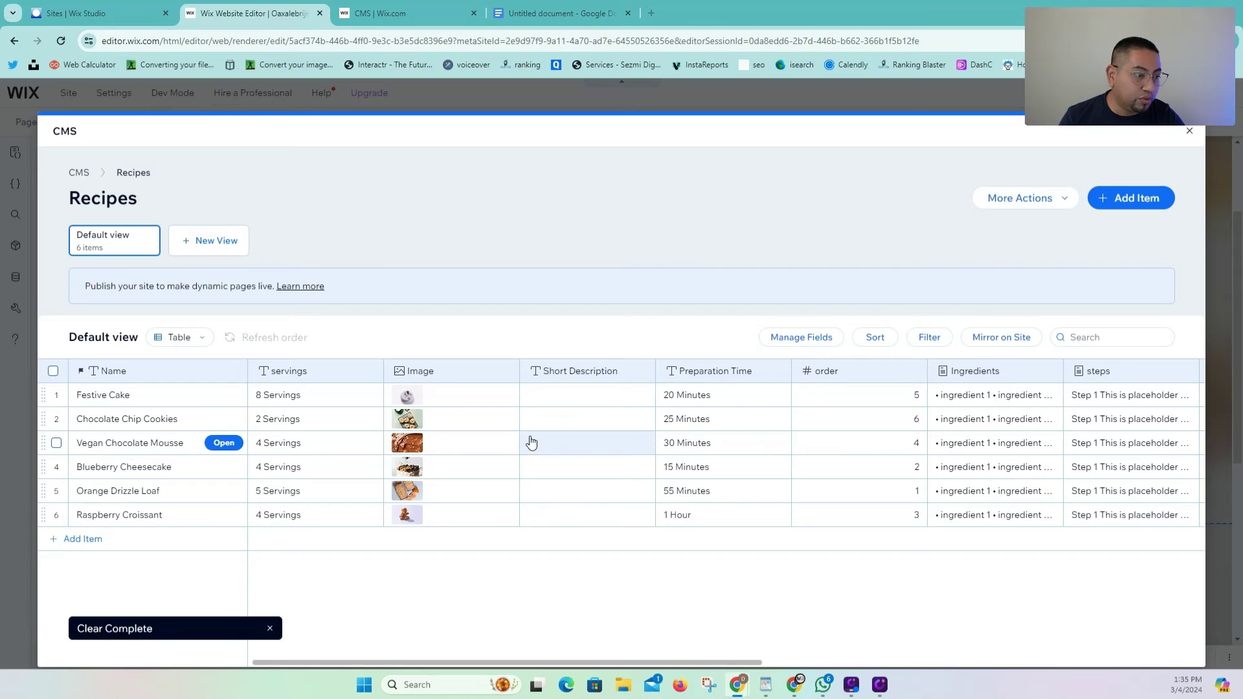
left_click(592, 395)
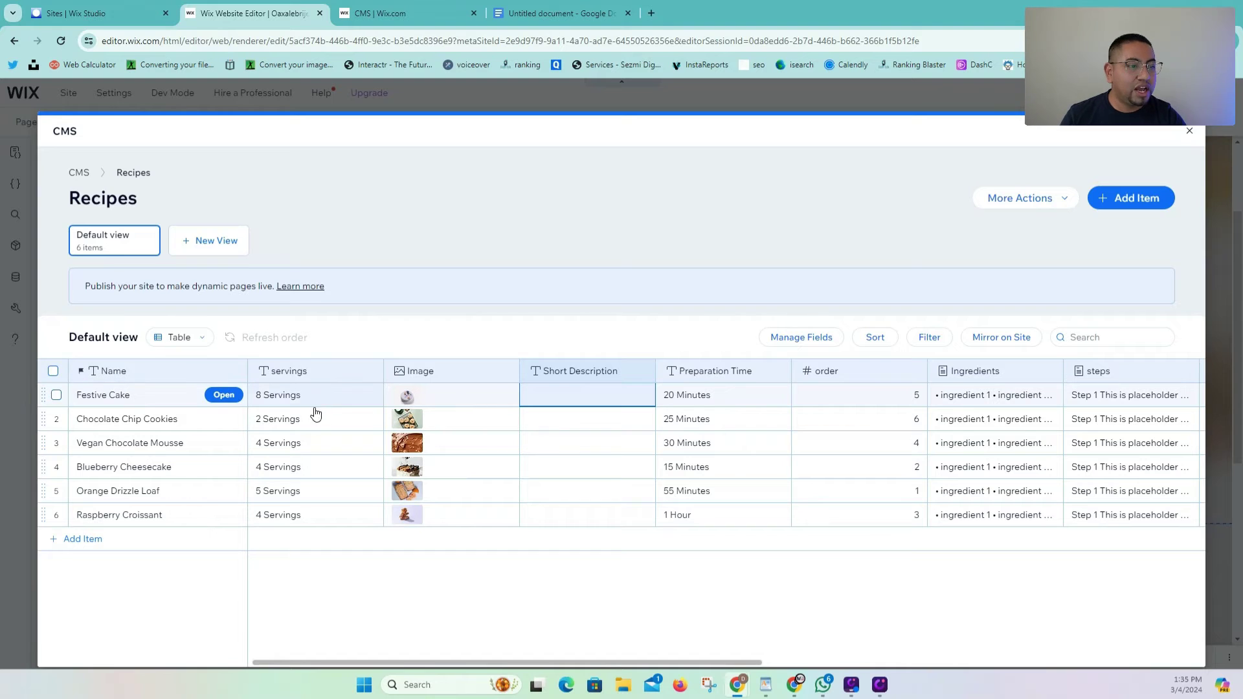
left_click_drag(546, 390, 553, 499)
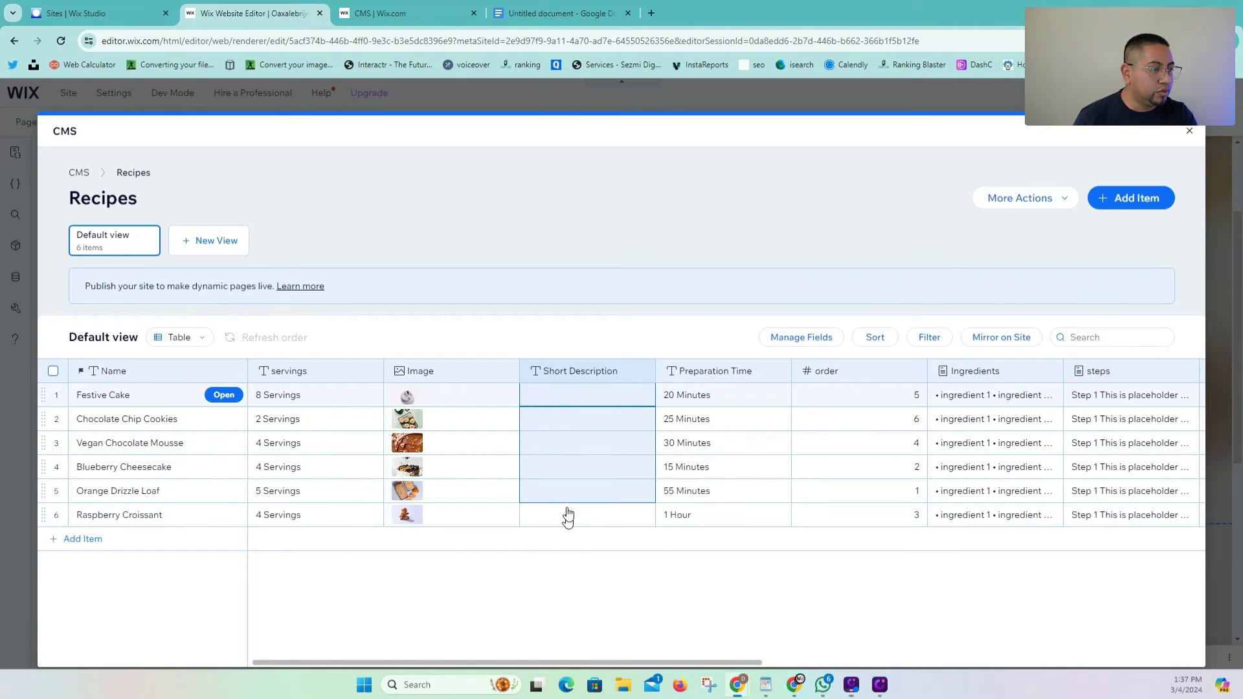
Paste the prepared descriptions into the six Short Description cells.
double_click(573, 396)
left_click_drag(573, 395, 579, 518)
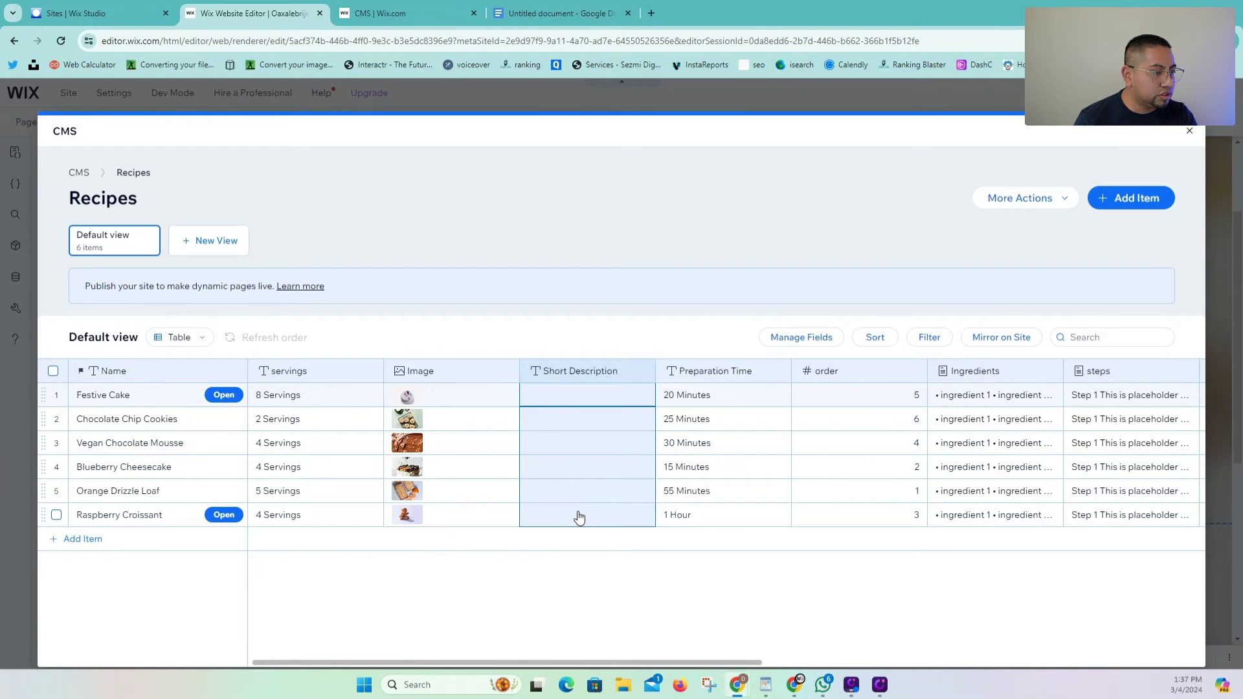
key("ctrl+v")
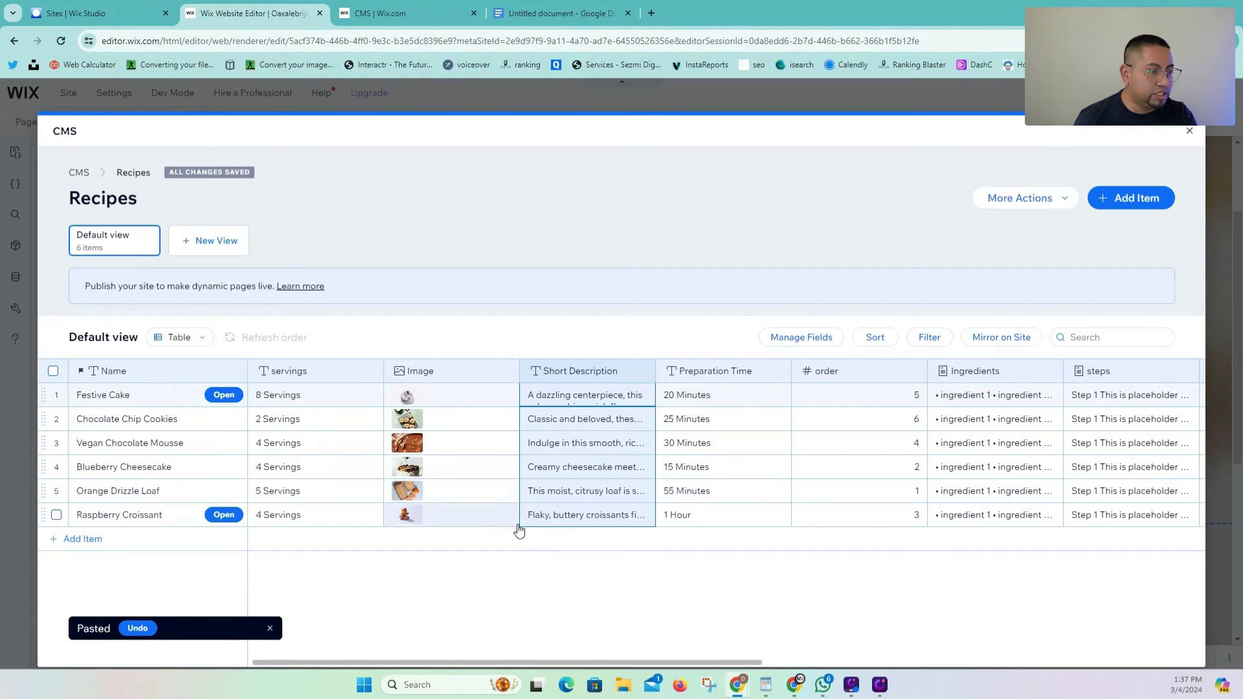
left_click(559, 321)
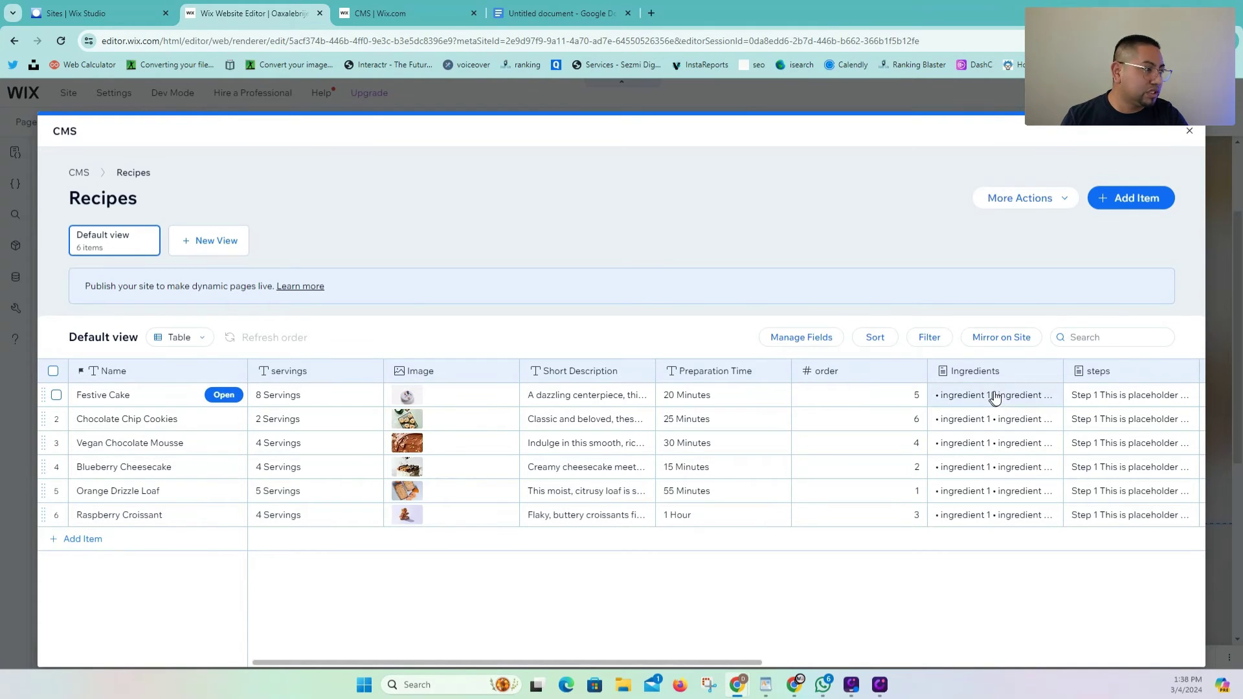
Inspect the cell actions for the Ingredients and servings columns without making changes.
left_click_drag(995, 396, 994, 518)
right_click(1007, 514)
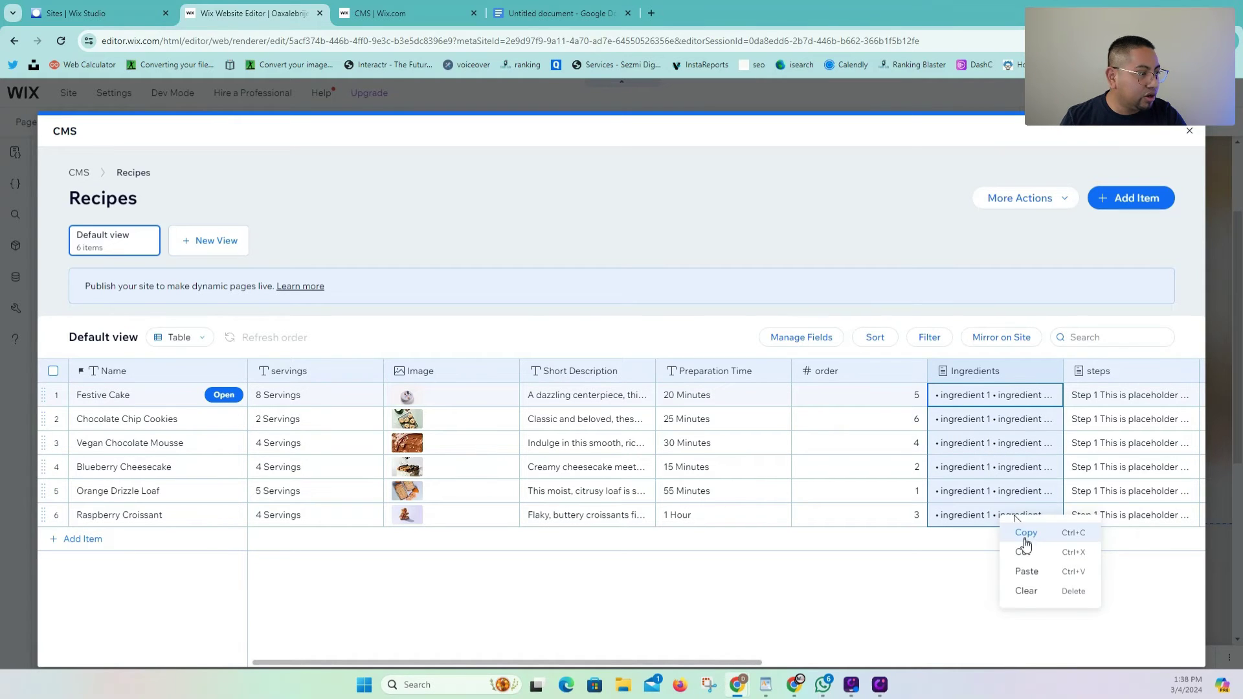
key("Escape")
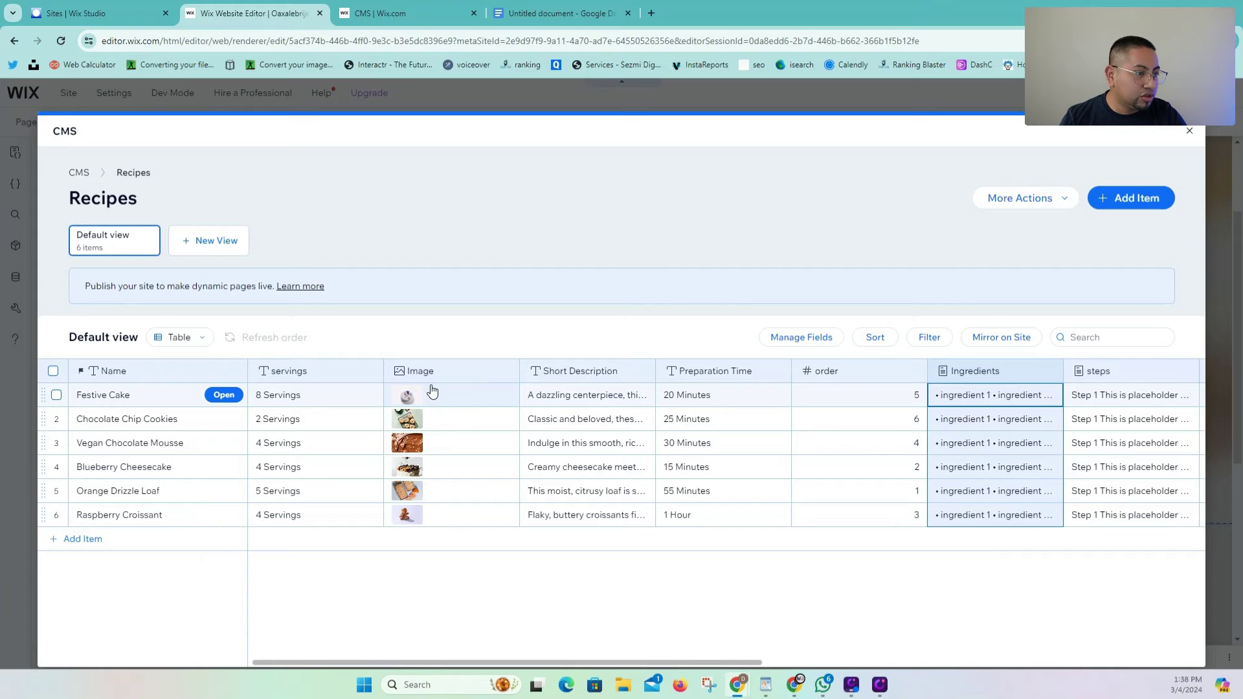
left_click(432, 391)
left_click_drag(289, 394, 298, 514)
right_click(300, 516)
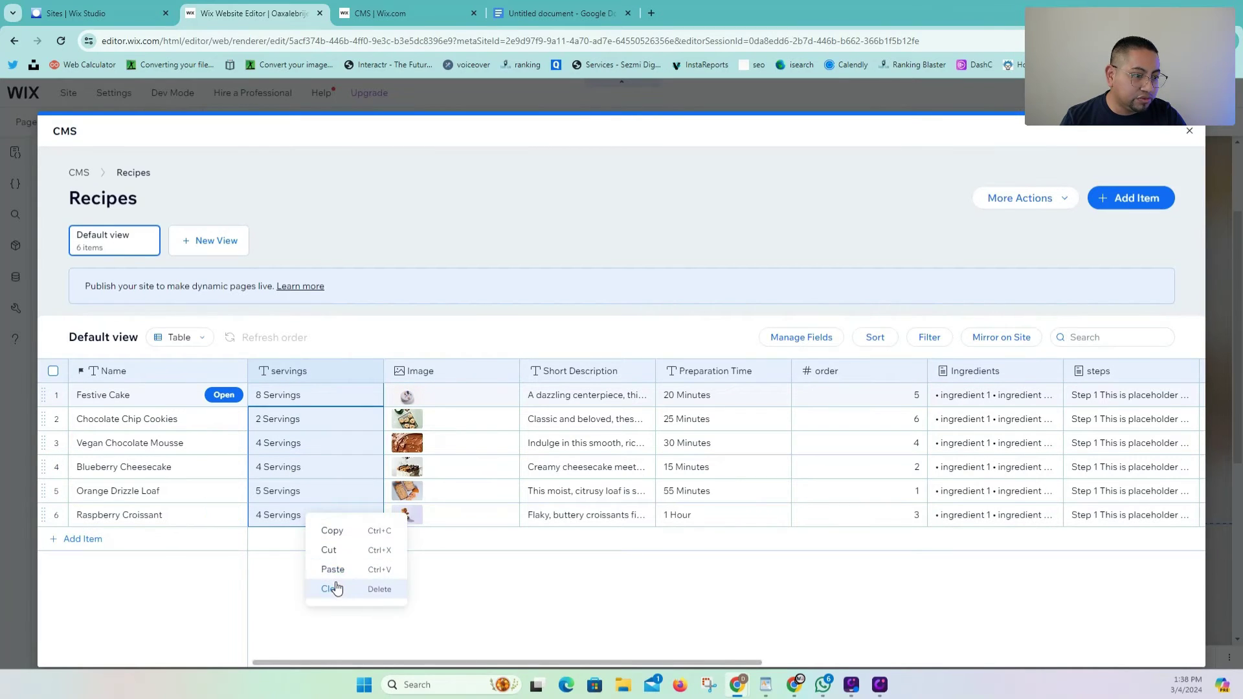
key("Escape")
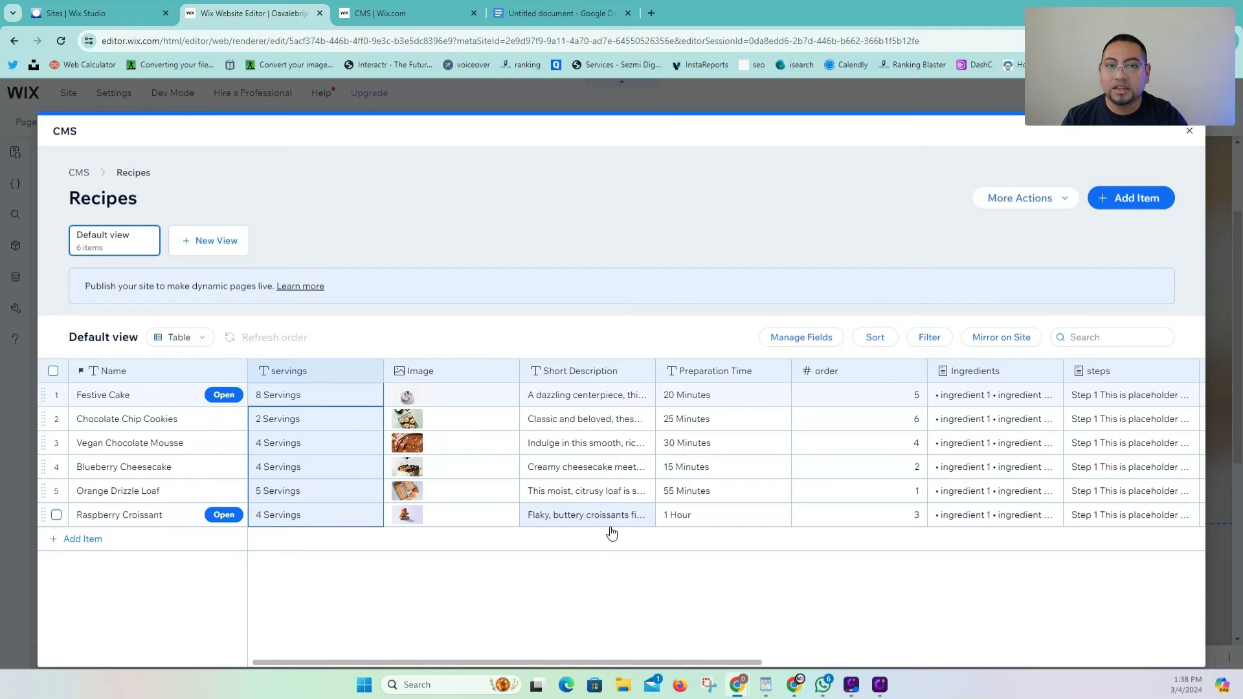